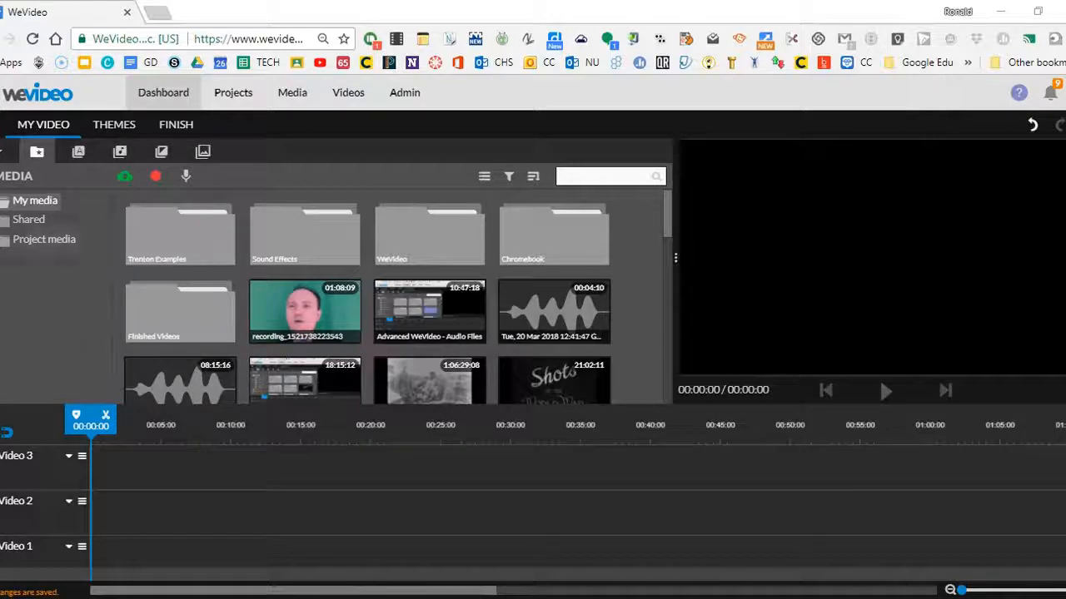
Step: Open the stock media library and search it for "news" clips
left_click(3, 154)
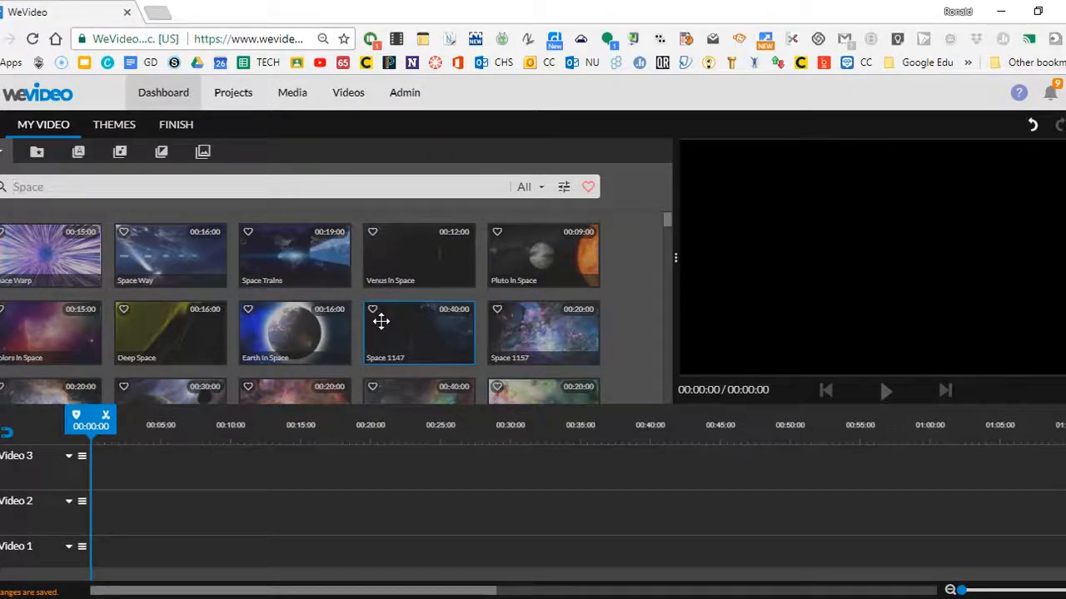
scroll(381, 321, "down", 10)
scroll(381, 322, "up", 15)
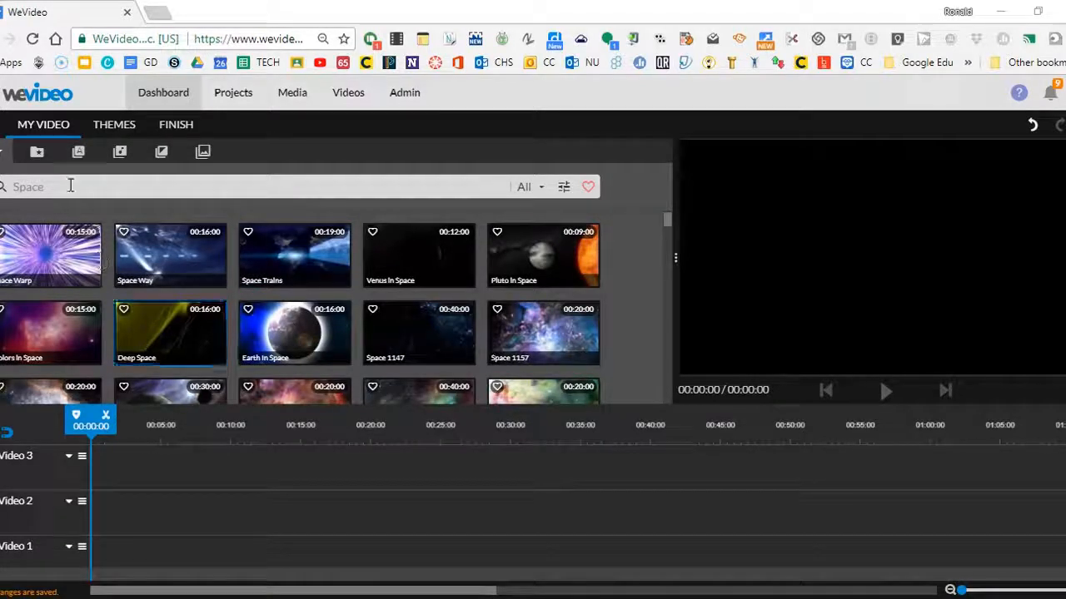
left_click(42, 186)
type("news")
key("Return")
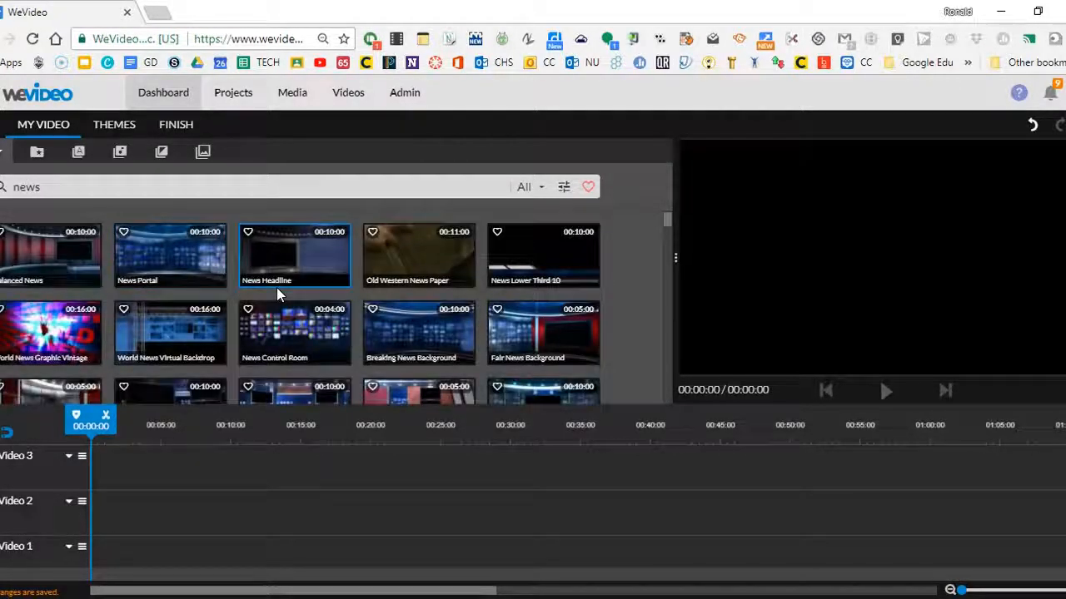
Step: Place the Live News Coverage clip at the start of the Video 1 track and play it in the preview
scroll(276, 287, "down", 1)
scroll(276, 288, "down", 3)
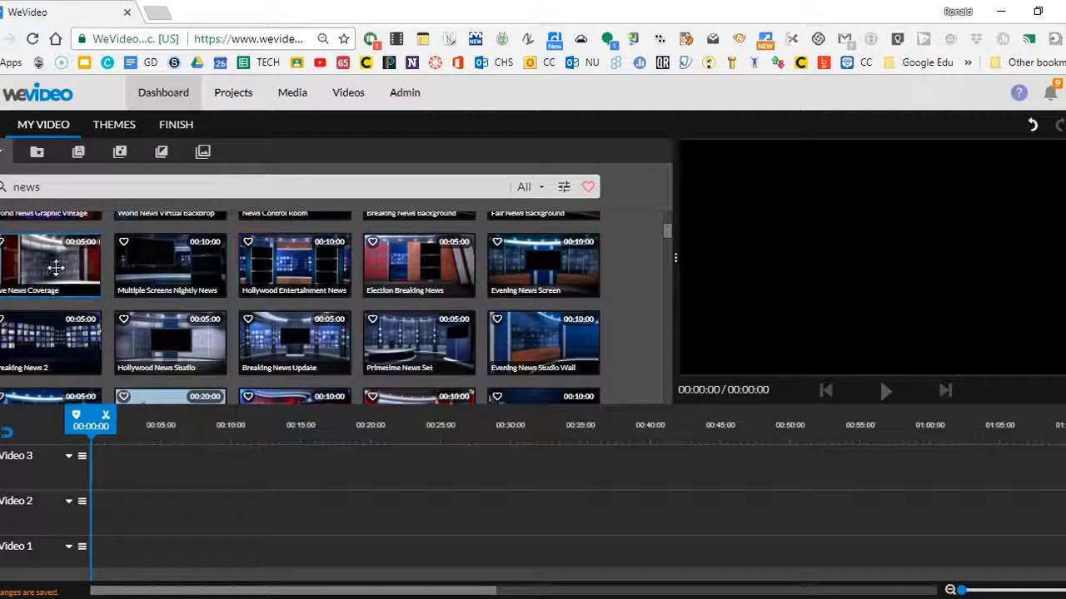
left_click_drag(52, 266, 111, 550)
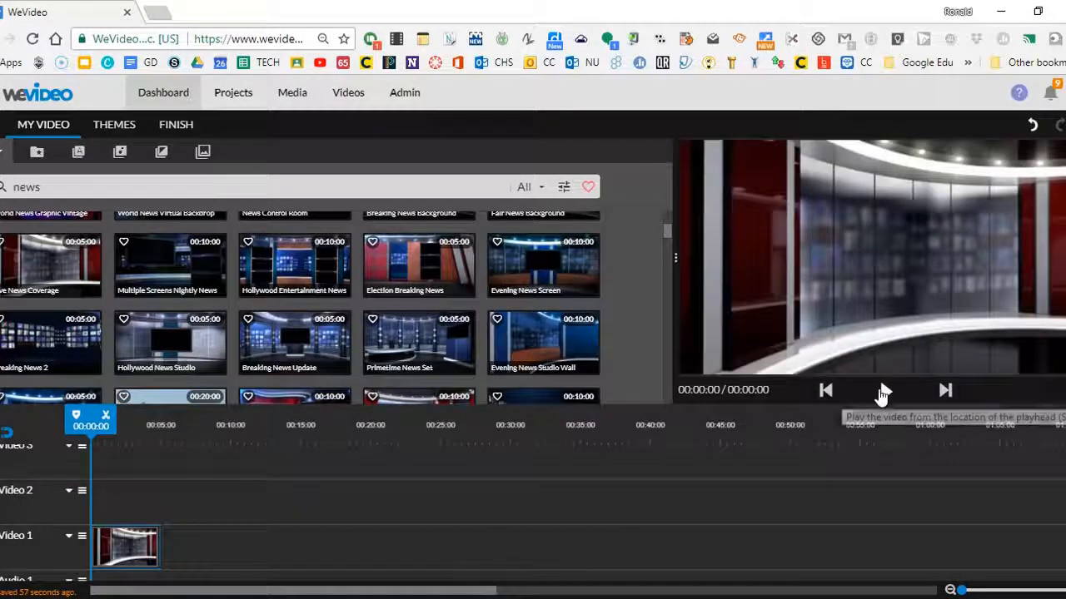
left_click(885, 395)
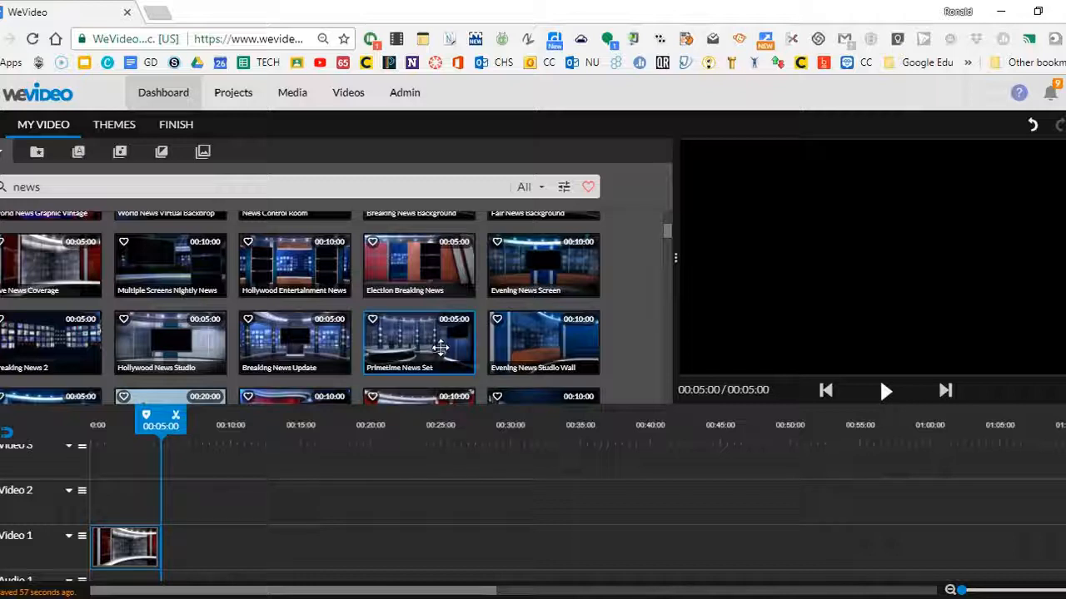
Step: Add the Primetime News Set clip directly after the first clip on Video 1 and preview it
left_click_drag(440, 347, 184, 536)
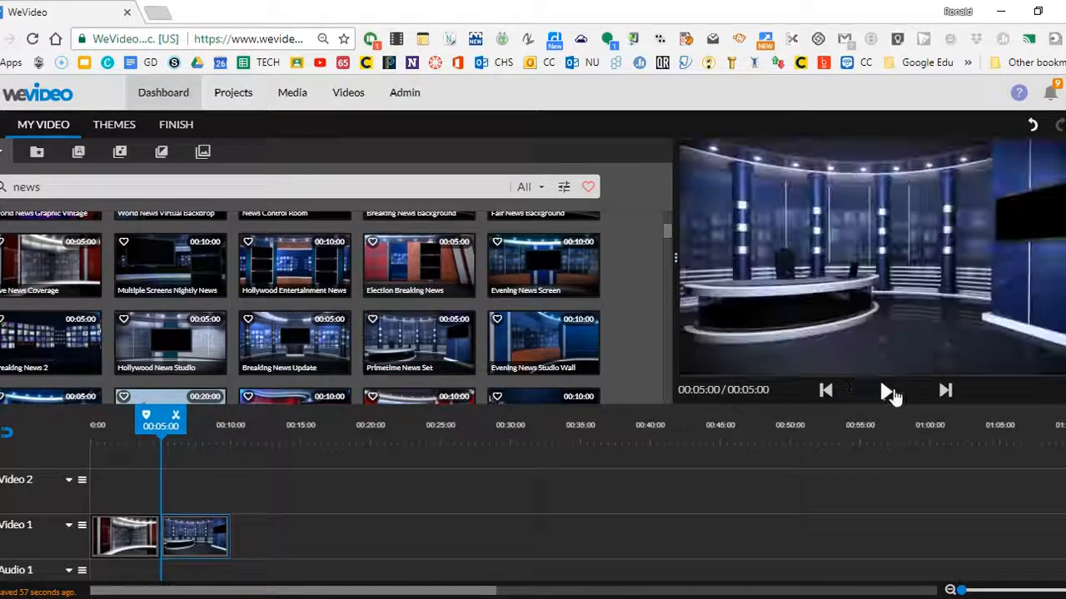
left_click(885, 391)
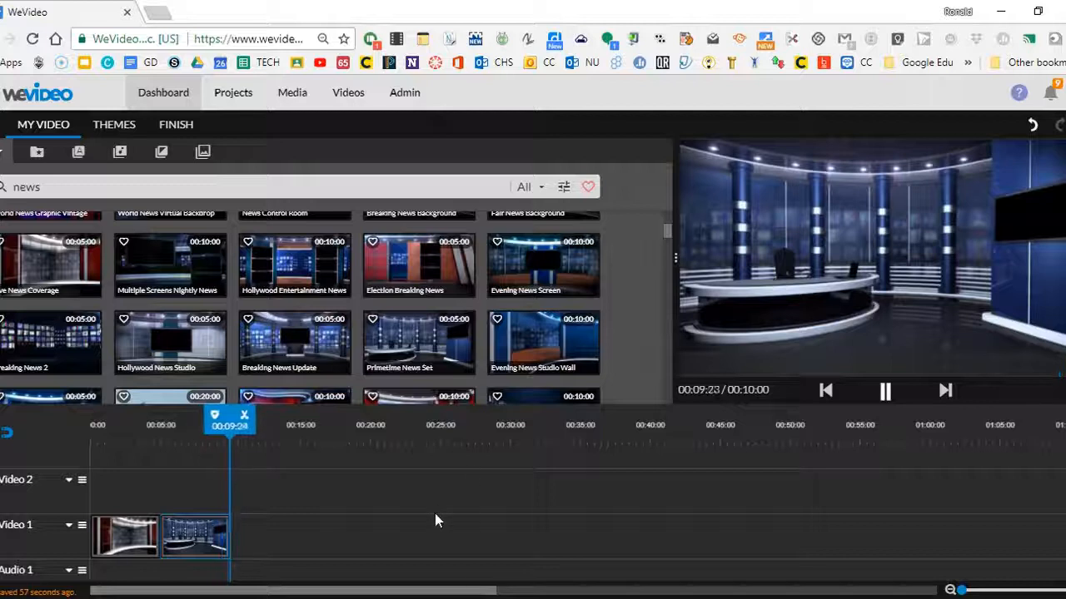
scroll(525, 478, "down", 1)
scroll(524, 478, "up", 2)
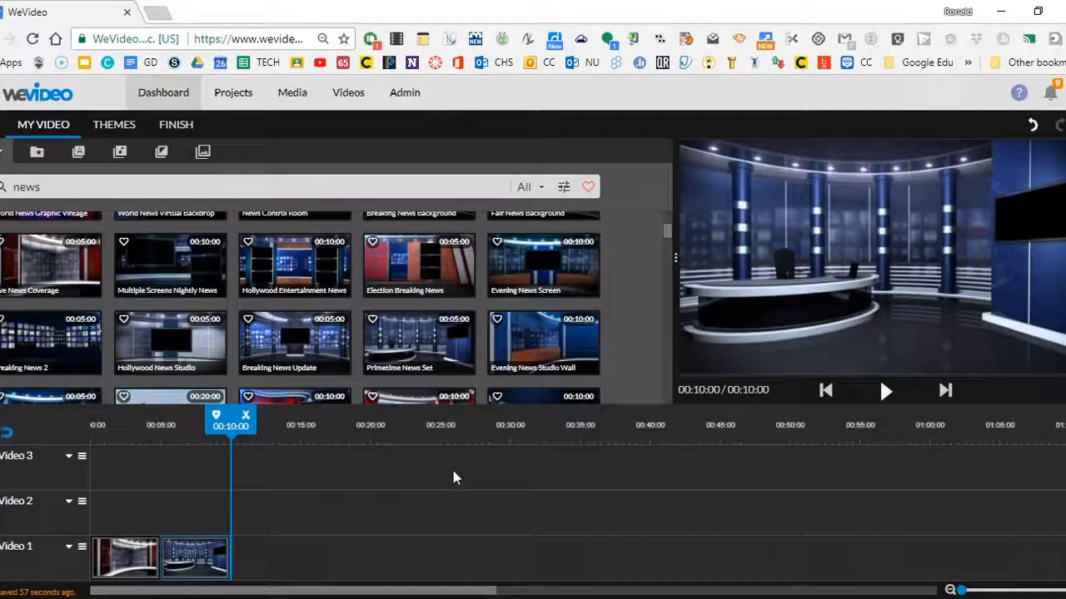
Step: Replace the stock media search term with "animals" and run the search
left_click(57, 185)
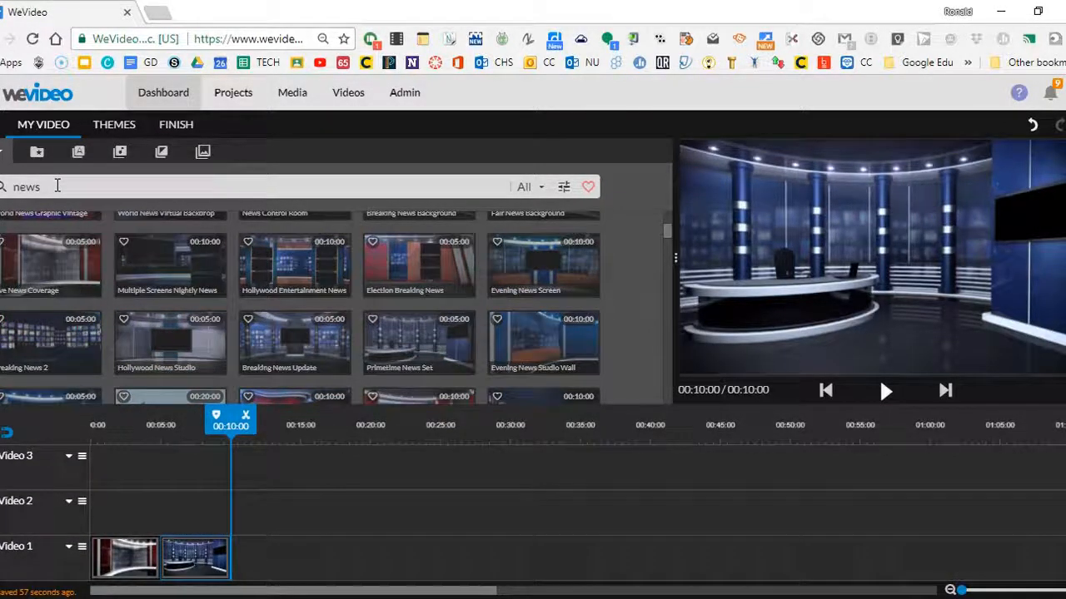
key("BackSpace")
key("BackSpace")
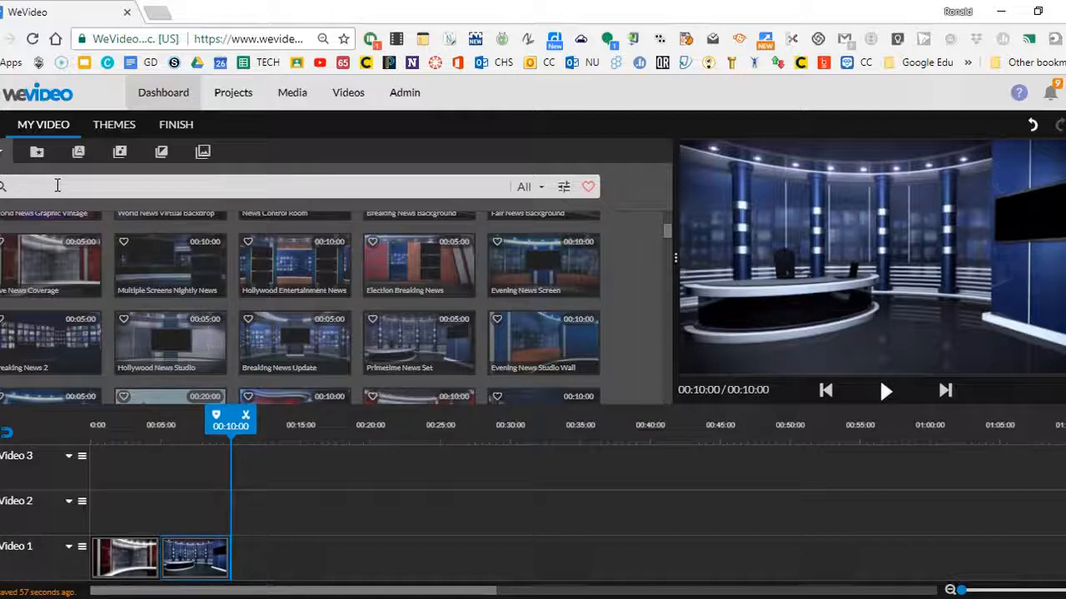
type("animals")
key("Return")
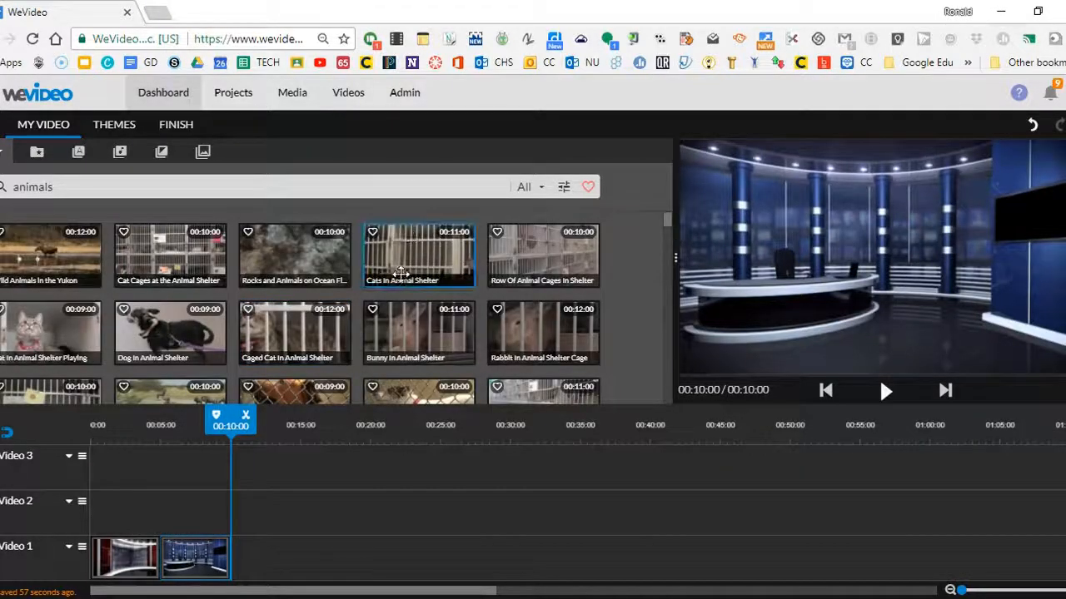
Step: Place the Rolling Politcal Animal Pattern On Blue clip on Video 1 at about 11 seconds, after the news clips, and preview part of it
scroll(387, 323, "down", 3)
scroll(388, 323, "down", 5)
scroll(388, 323, "down", 5)
scroll(388, 323, "down", 5)
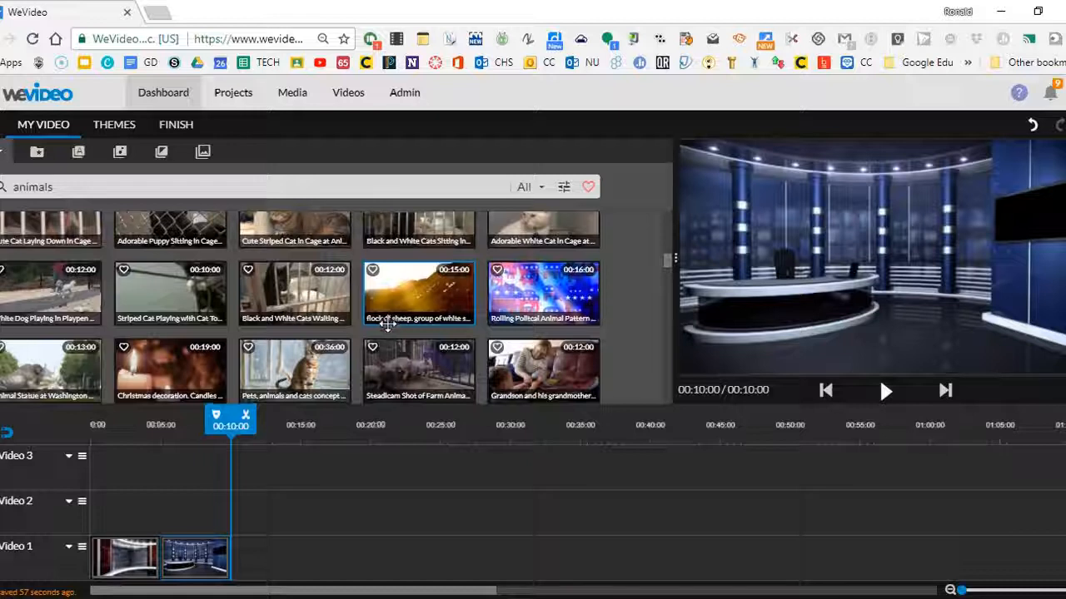
scroll(388, 323, "down", 1)
left_click(543, 242)
left_click_drag(339, 529, 315, 554)
left_click(887, 391)
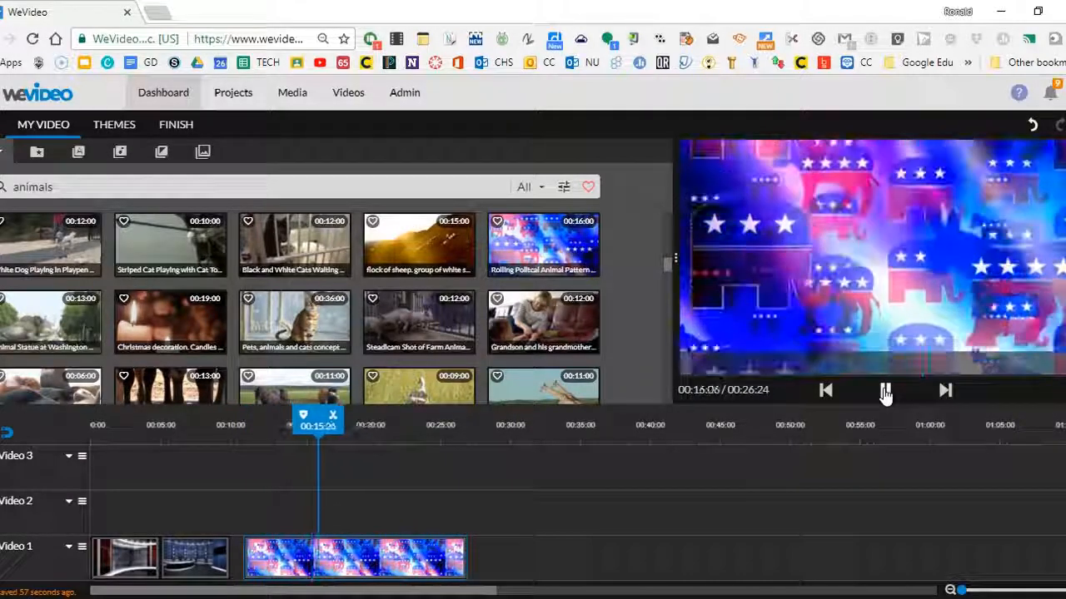
left_click(885, 393)
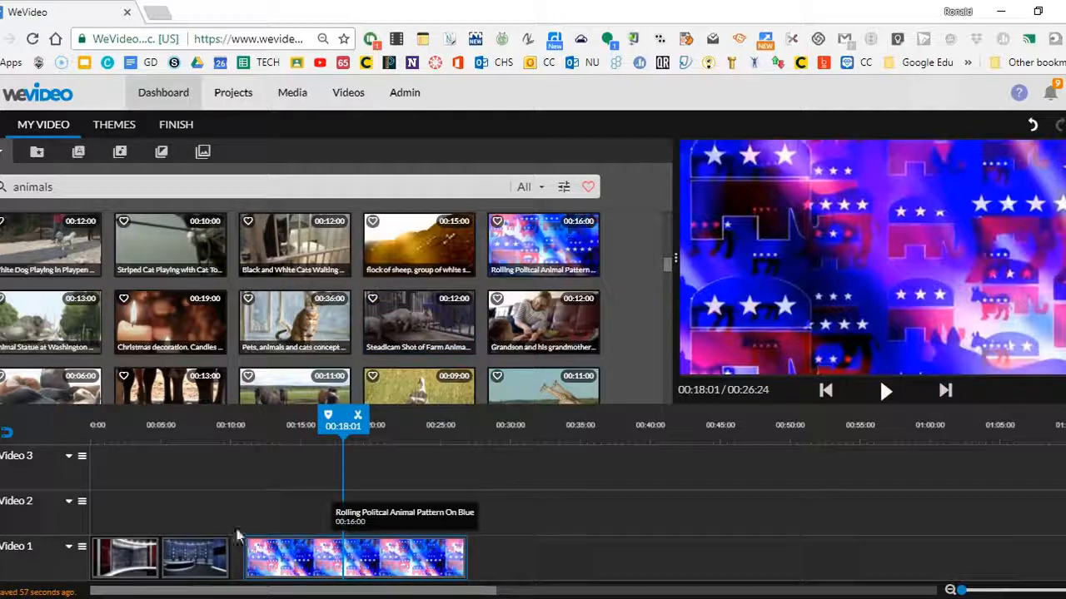
Step: Open the animal pattern clip for editing, scale it to 0.53 and move it to about x 509, y 199
left_click(282, 566)
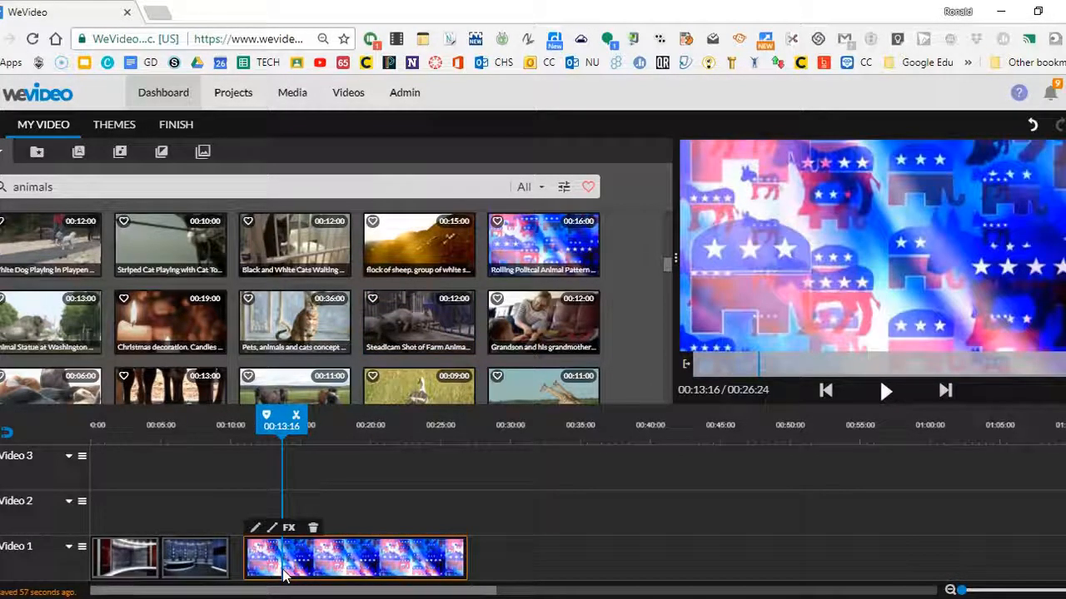
double_click(270, 566)
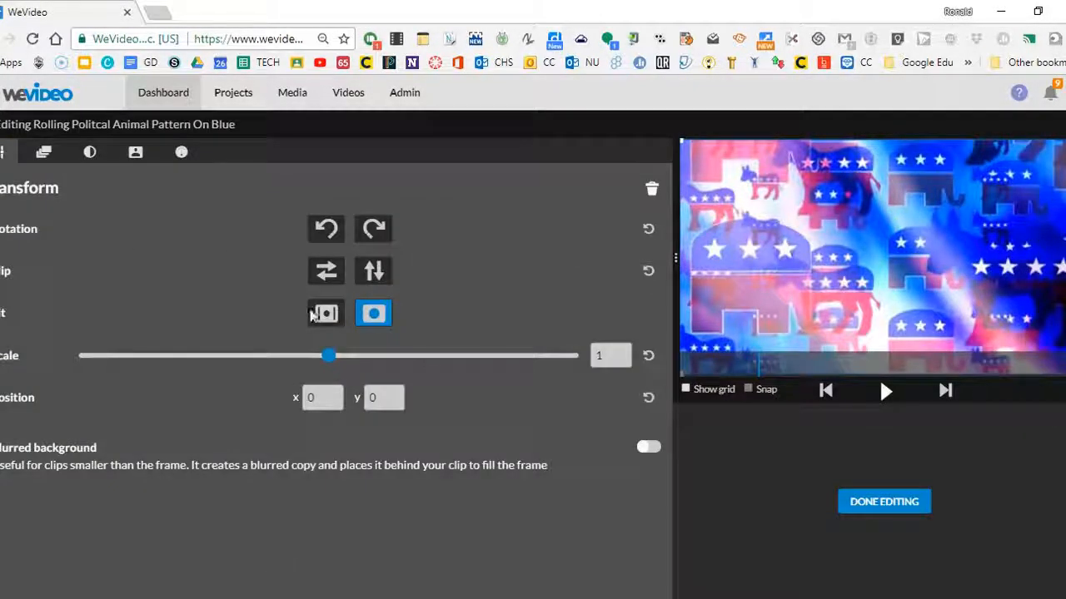
left_click_drag(329, 358, 209, 357)
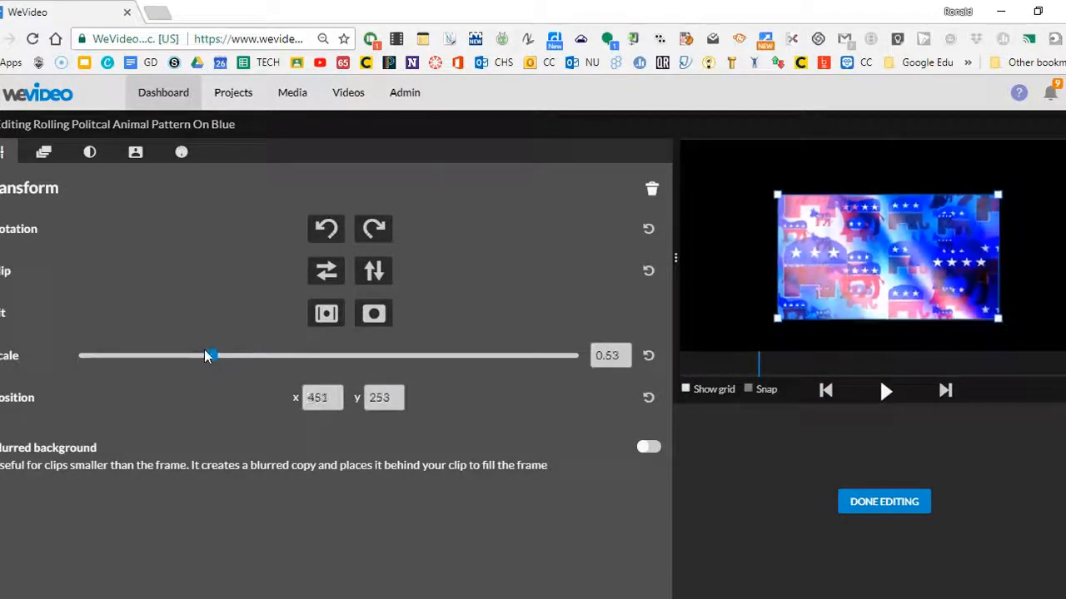
left_click_drag(869, 276, 773, 239)
left_click_drag(907, 254, 875, 269)
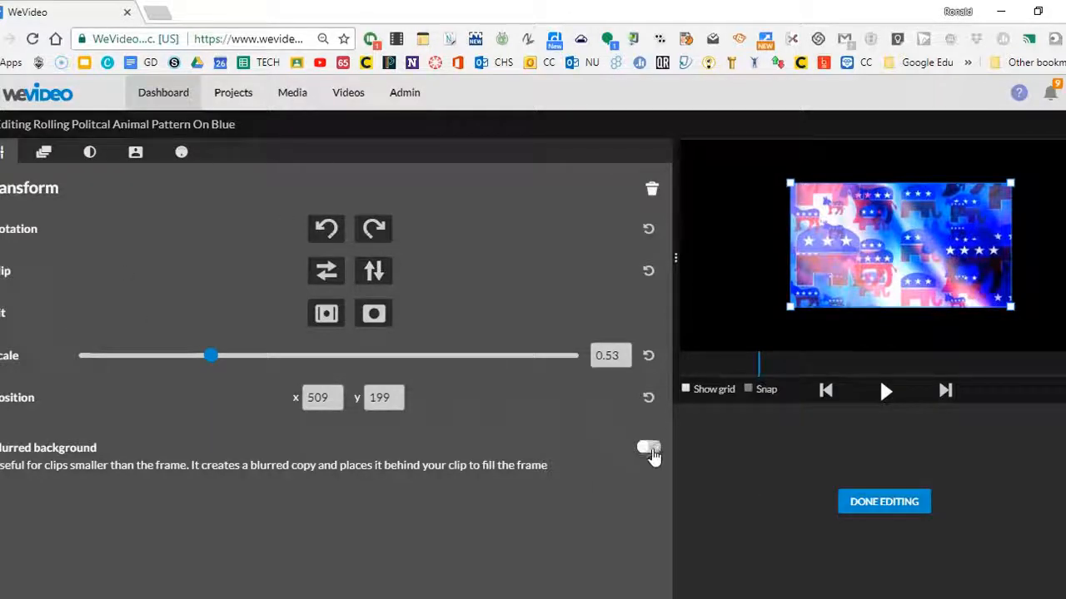
Step: Turn on the blurred background behind the shrunken animal pattern clip and preview the result
left_click(649, 449)
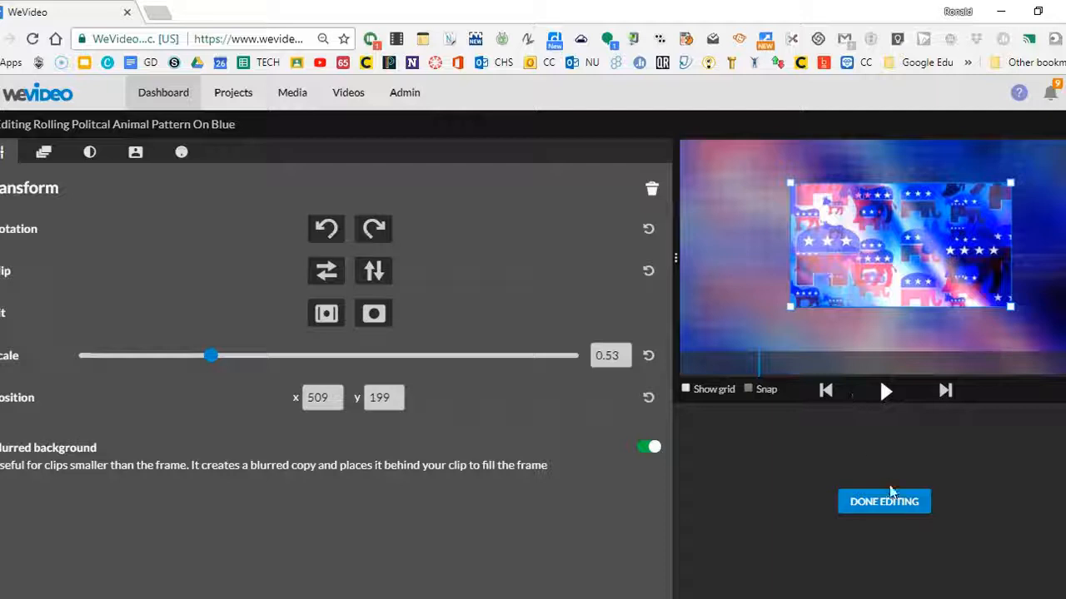
left_click(884, 391)
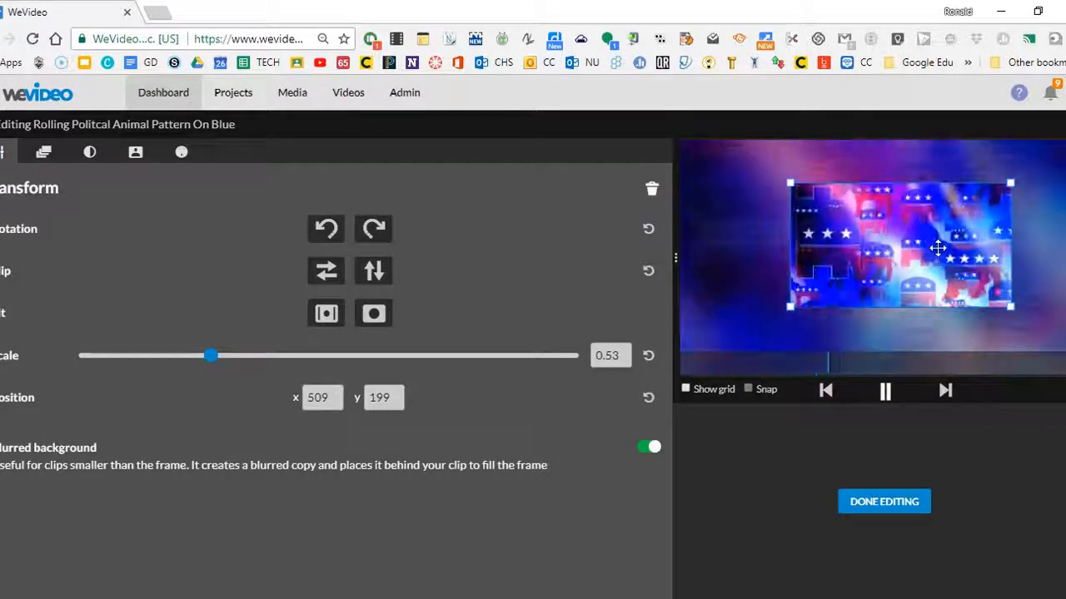
left_click(884, 393)
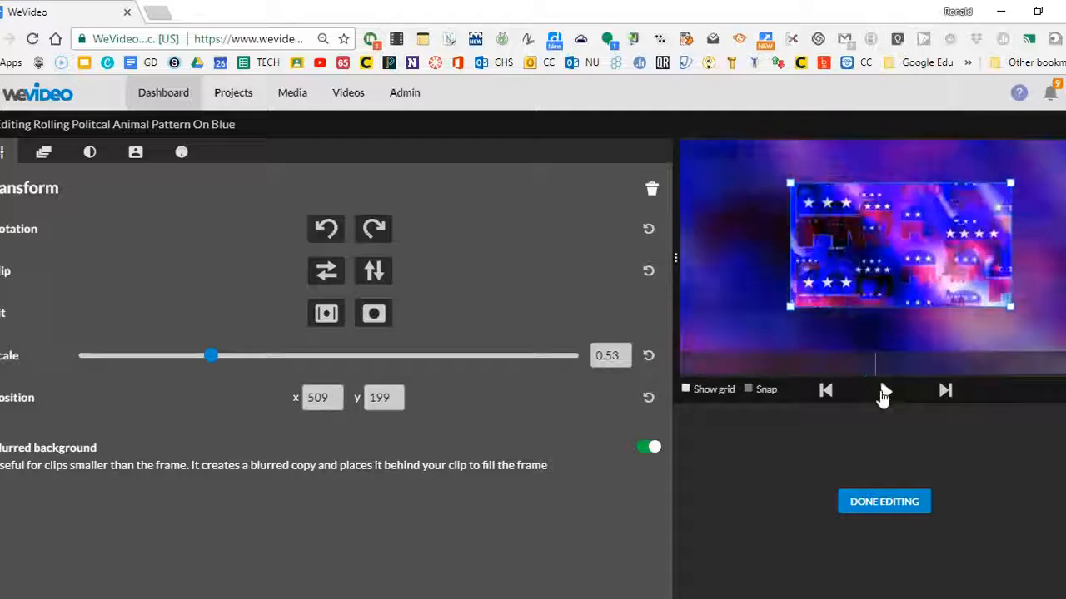
Step: Animate the animal pattern clip with an end scale of 0.83 and play the zoom in the preview
left_click(43, 153)
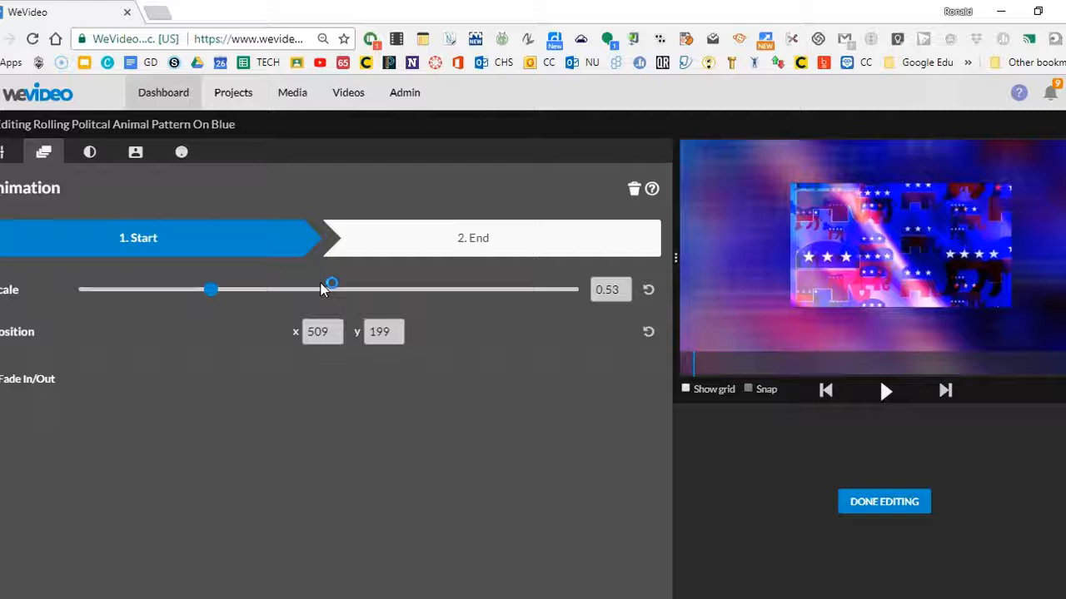
left_click(491, 240)
left_click_drag(212, 291, 289, 300)
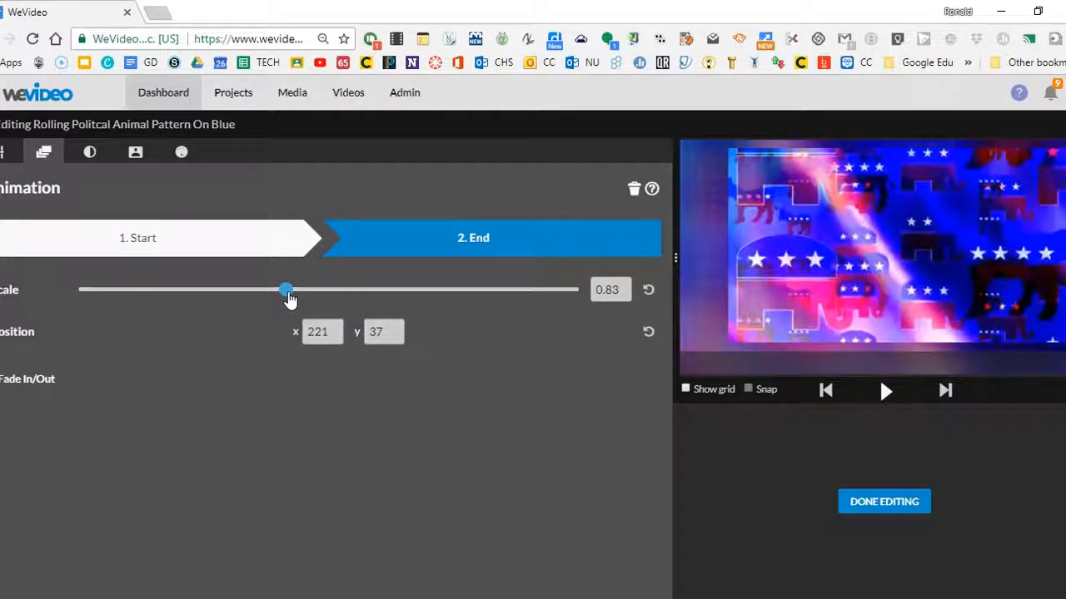
left_click(884, 397)
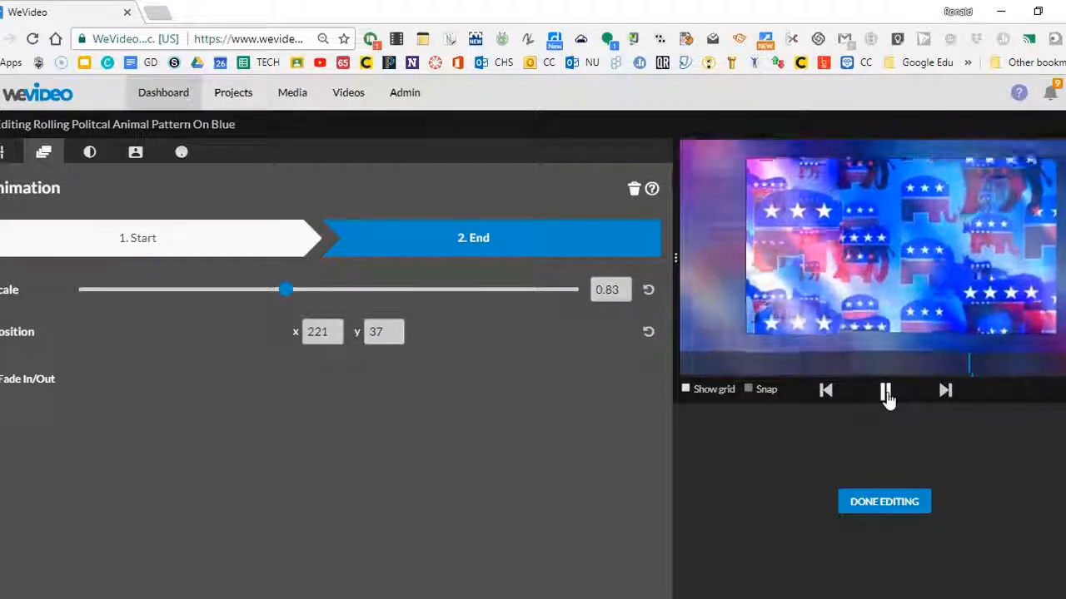
left_click(885, 392)
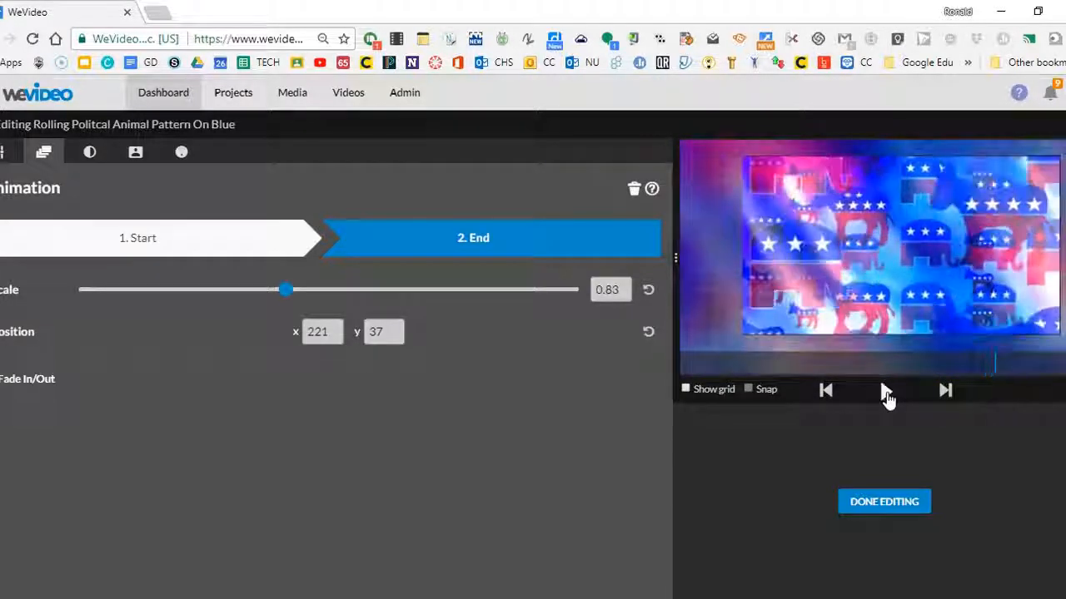
Step: Review the clip's Color, Color Keying and Speed settings, and finish editing the clip
left_click(90, 154)
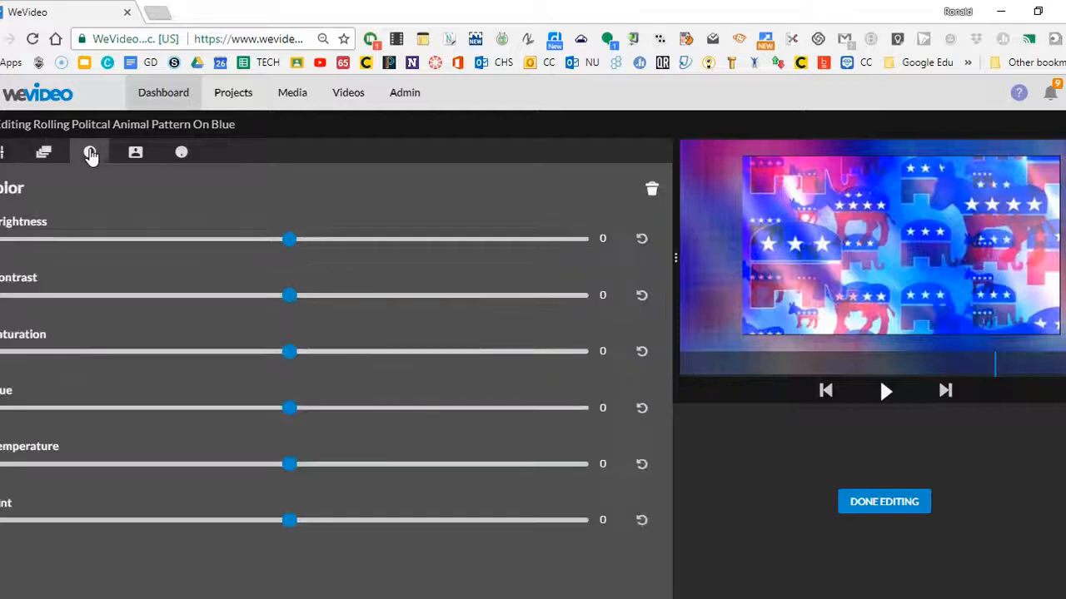
left_click(136, 155)
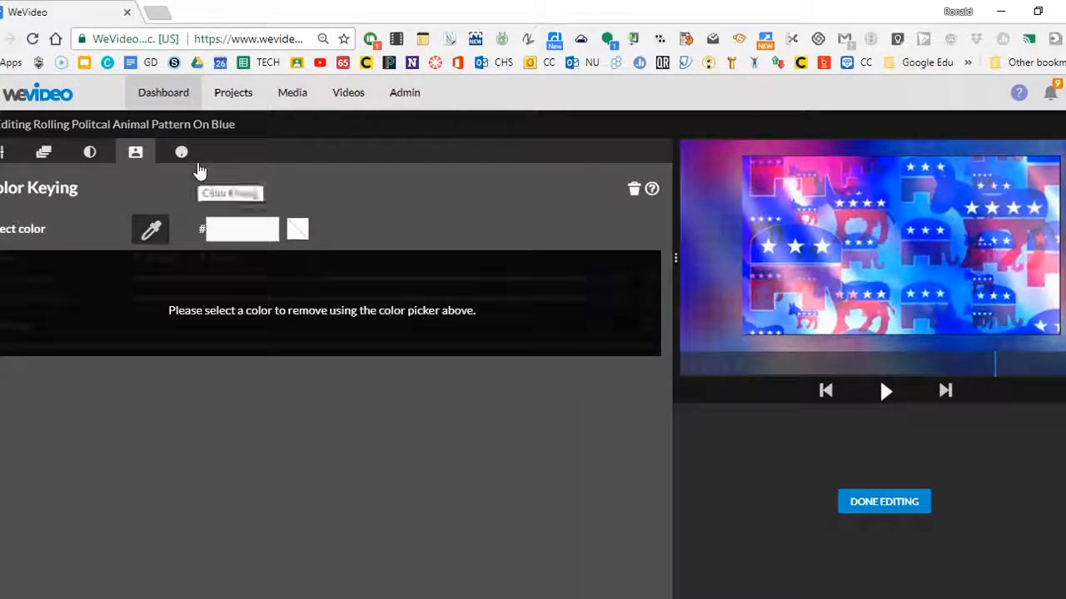
left_click(182, 156)
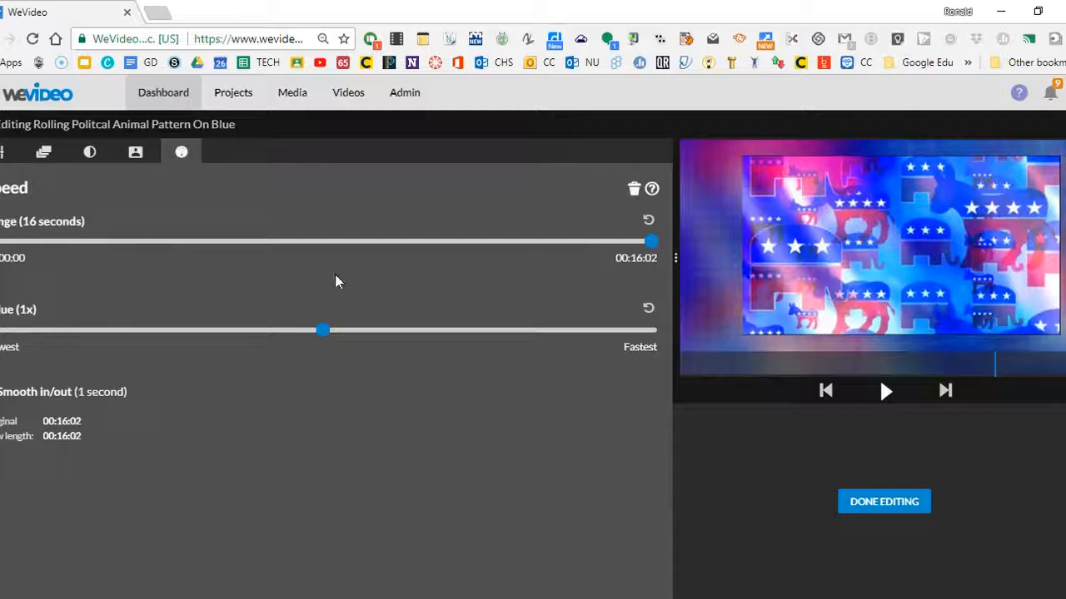
left_click(877, 492)
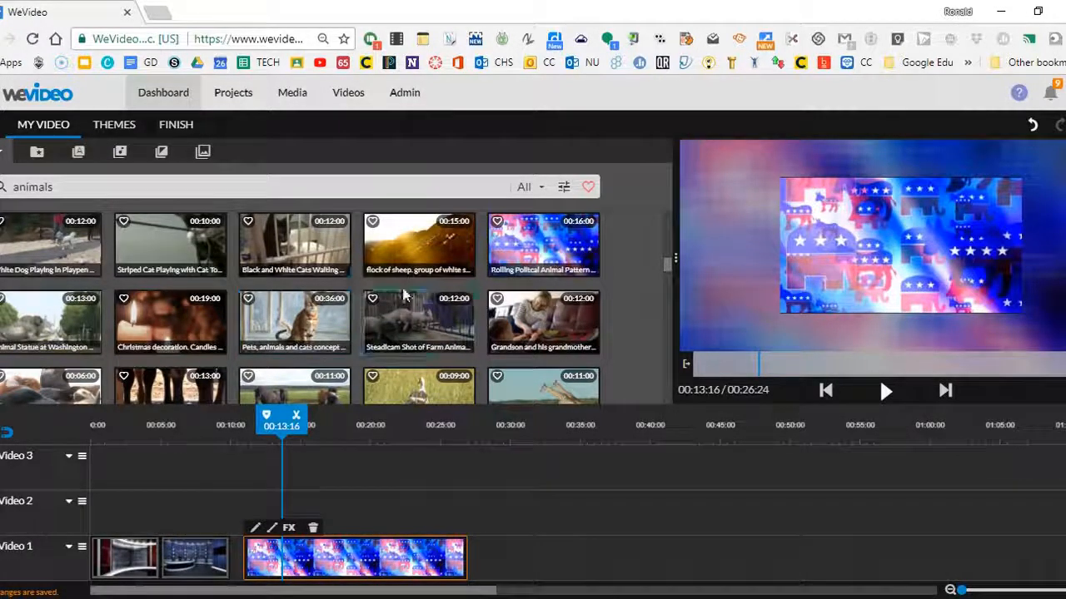
Step: Look through the personal media, the Motion & more text templates and the Backgrounds graphics
left_click(37, 155)
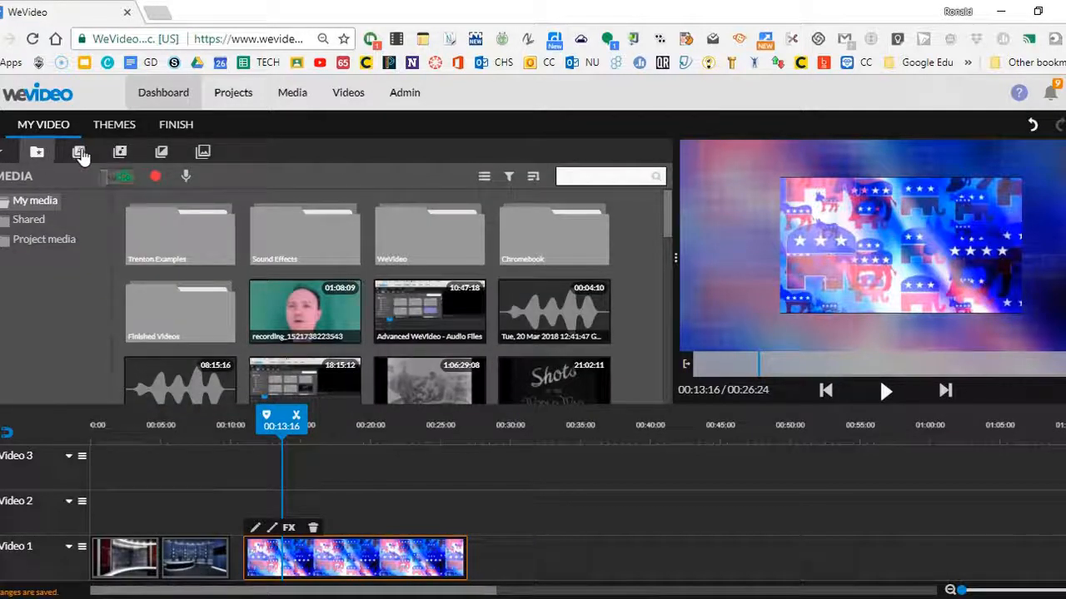
left_click(79, 154)
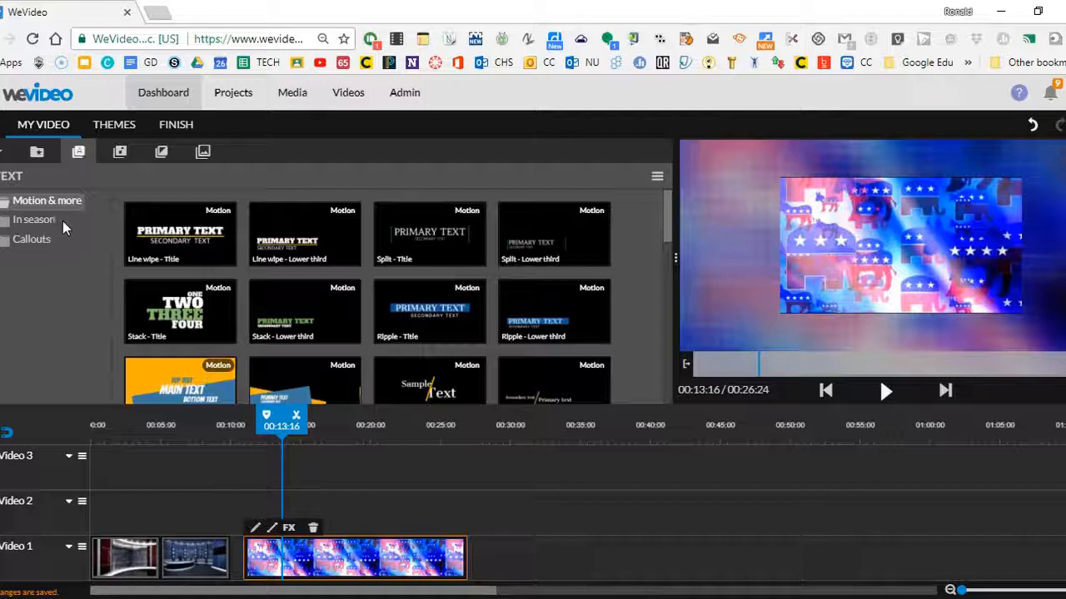
scroll(352, 357, "down", 10)
scroll(357, 359, "up", 10)
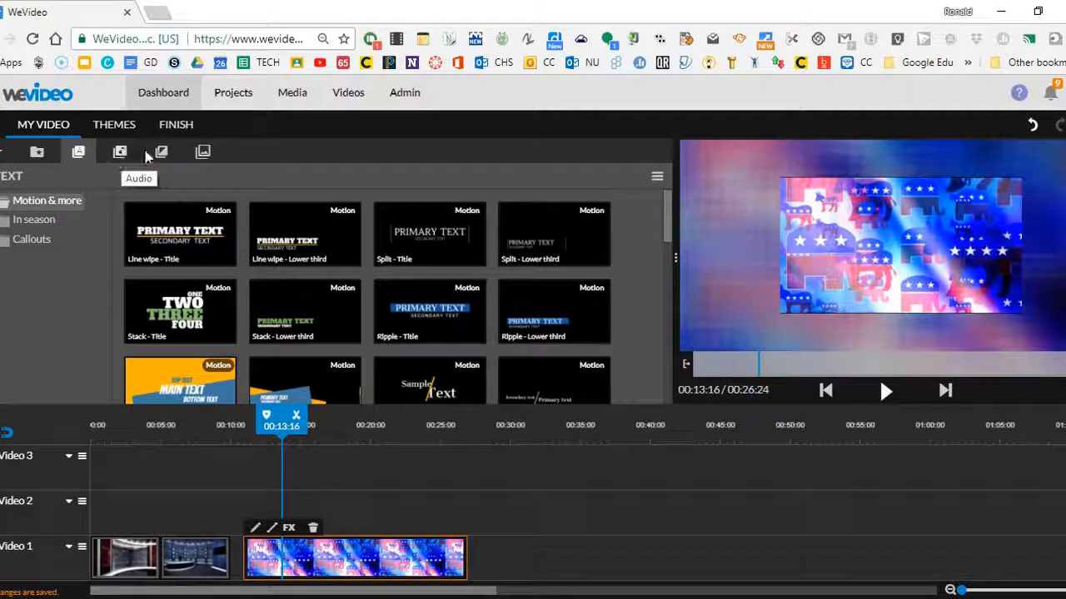
left_click(202, 154)
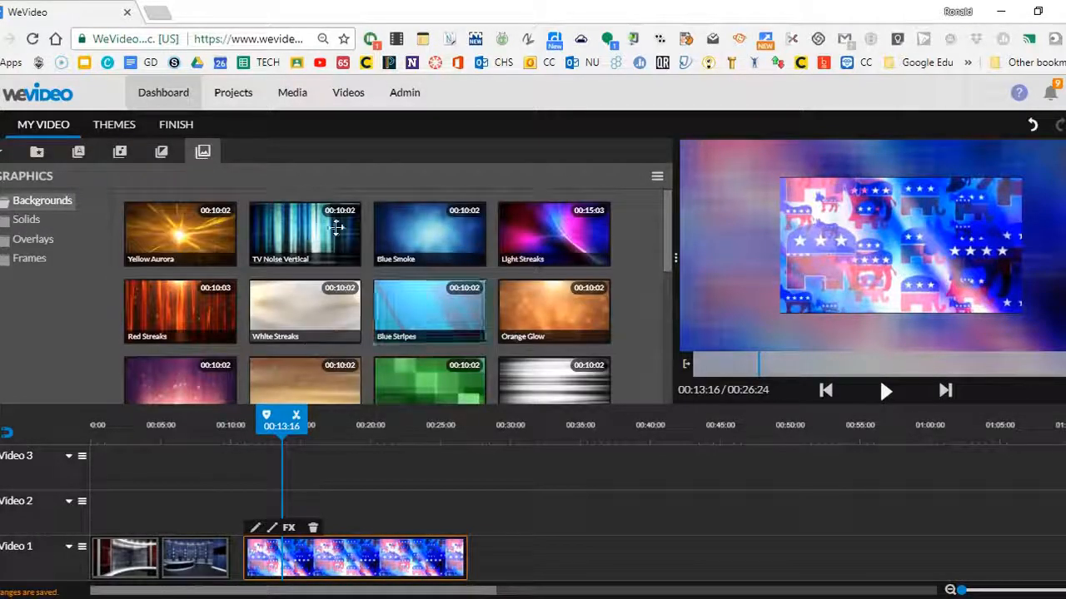
scroll(512, 317, "down", 5)
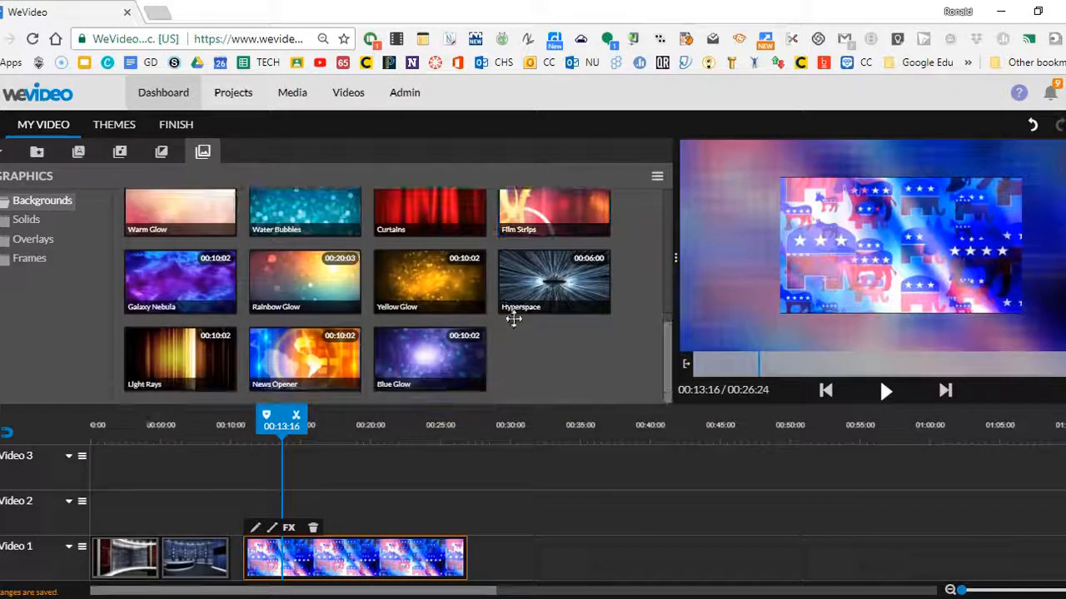
Step: Look through the Solids, Overlays and Frames categories of the built-in graphics
scroll(514, 319, "up", 5)
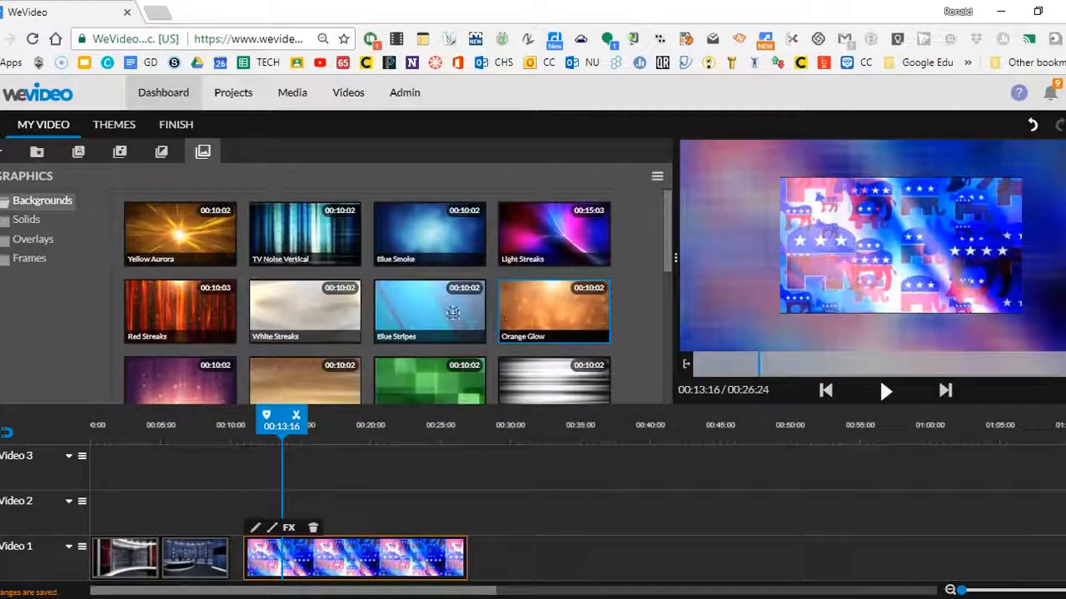
left_click(24, 221)
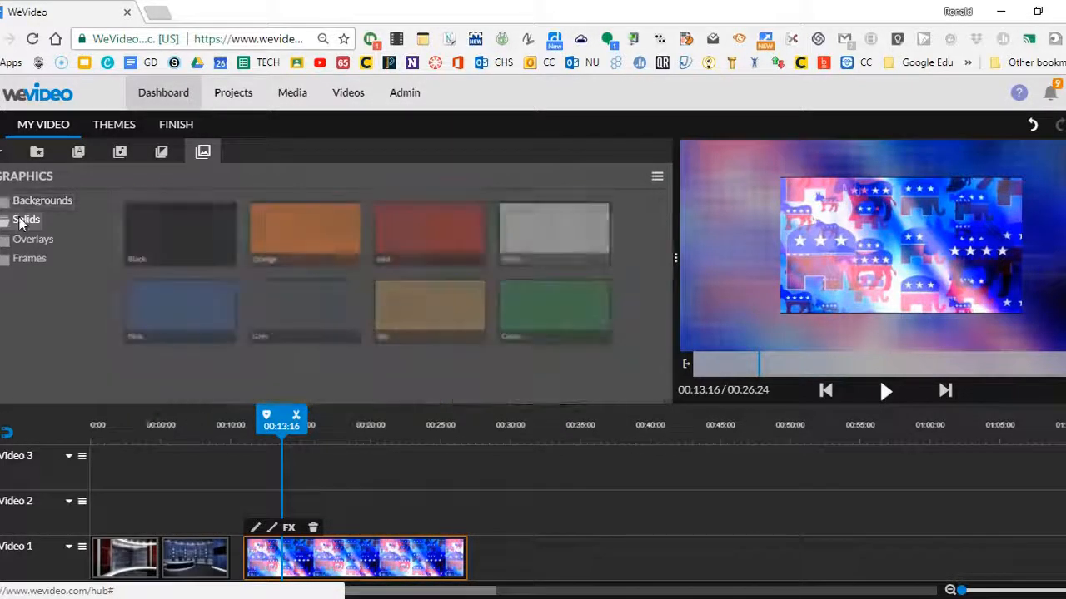
left_click(23, 241)
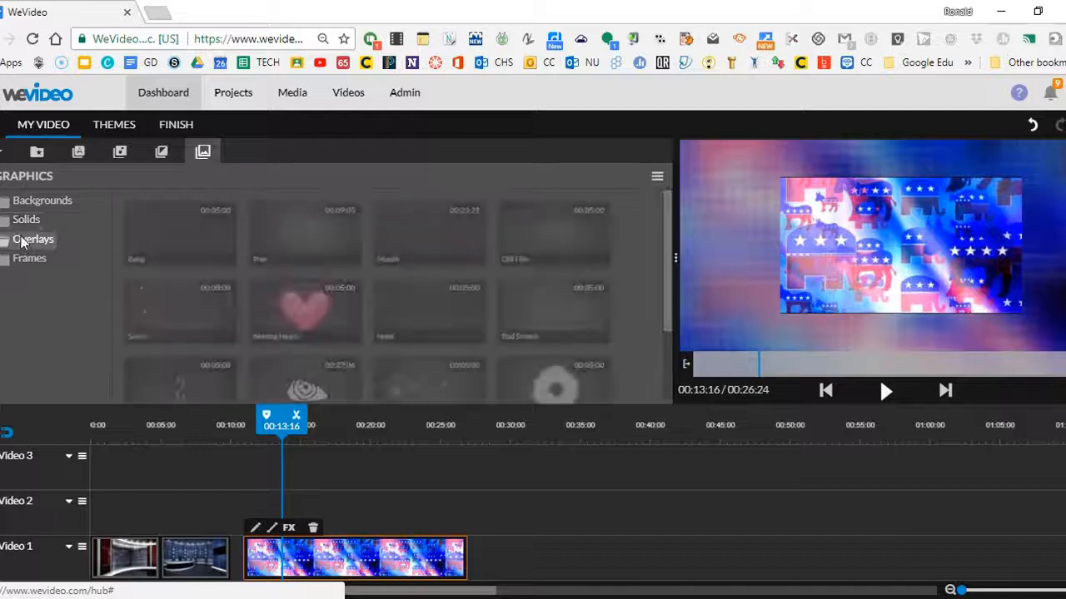
scroll(338, 319, "down", 2)
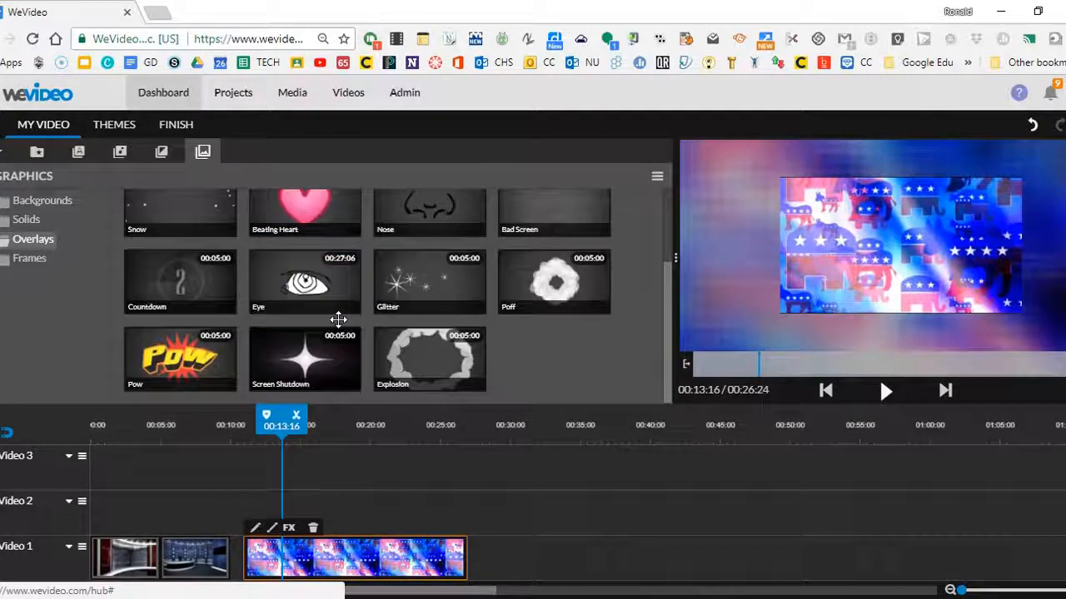
left_click(46, 265)
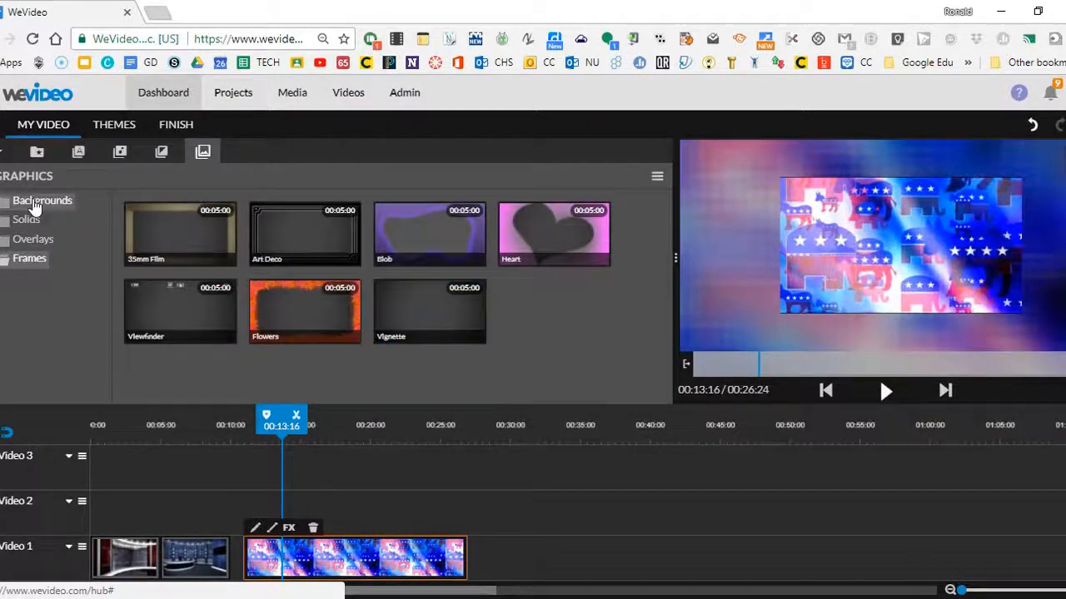
Step: Add the Hyperspace background to the Video 1 track right after the animal pattern clip and play it in the preview
left_click(30, 201)
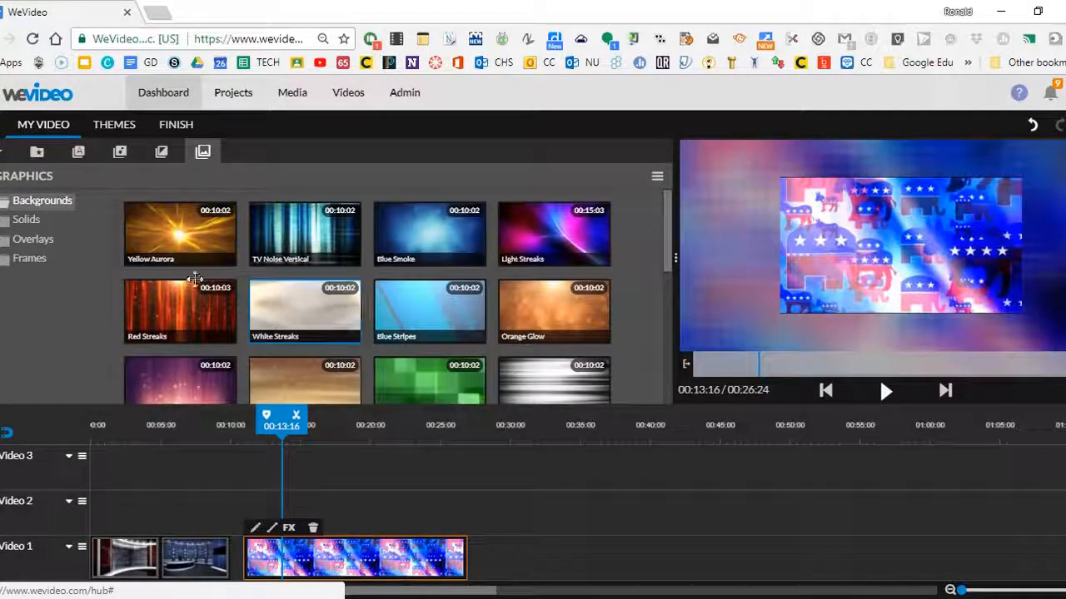
scroll(383, 398, "down", 3)
scroll(382, 398, "down", 3)
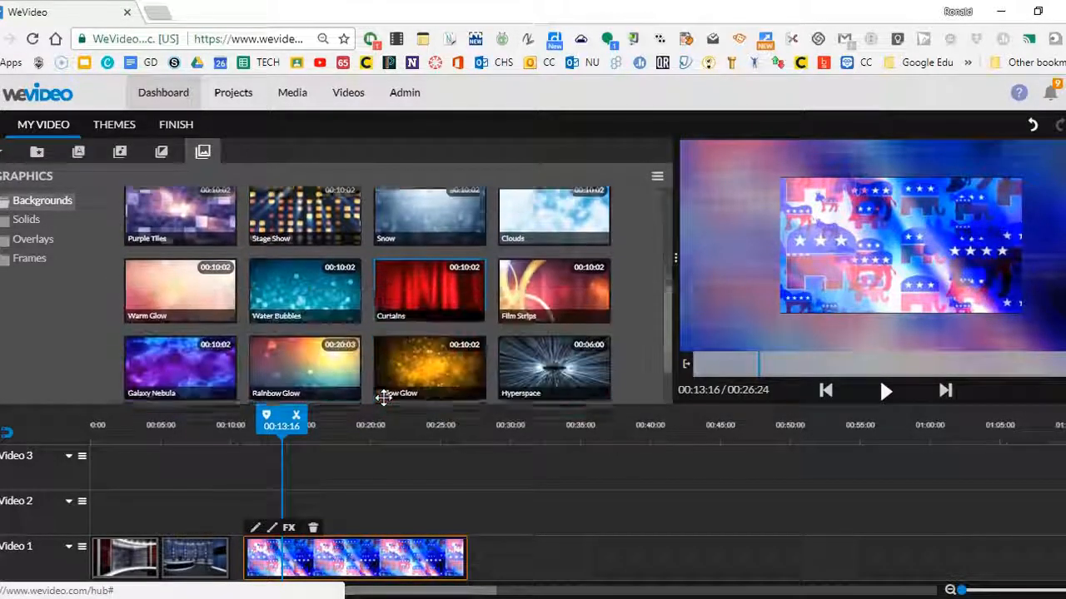
left_click_drag(551, 356, 493, 555)
left_click(885, 390)
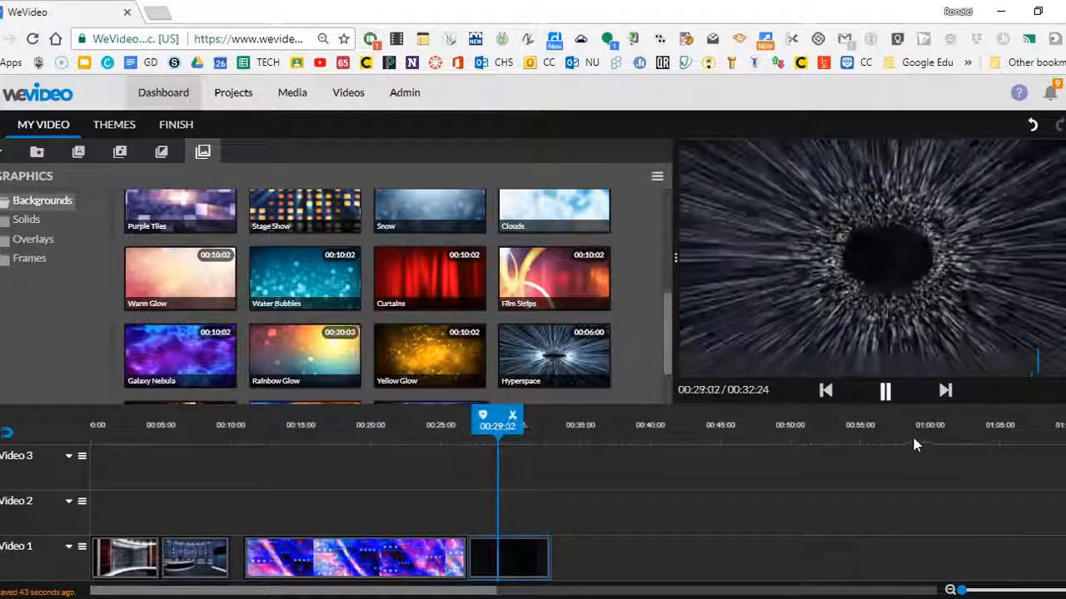
left_click(885, 392)
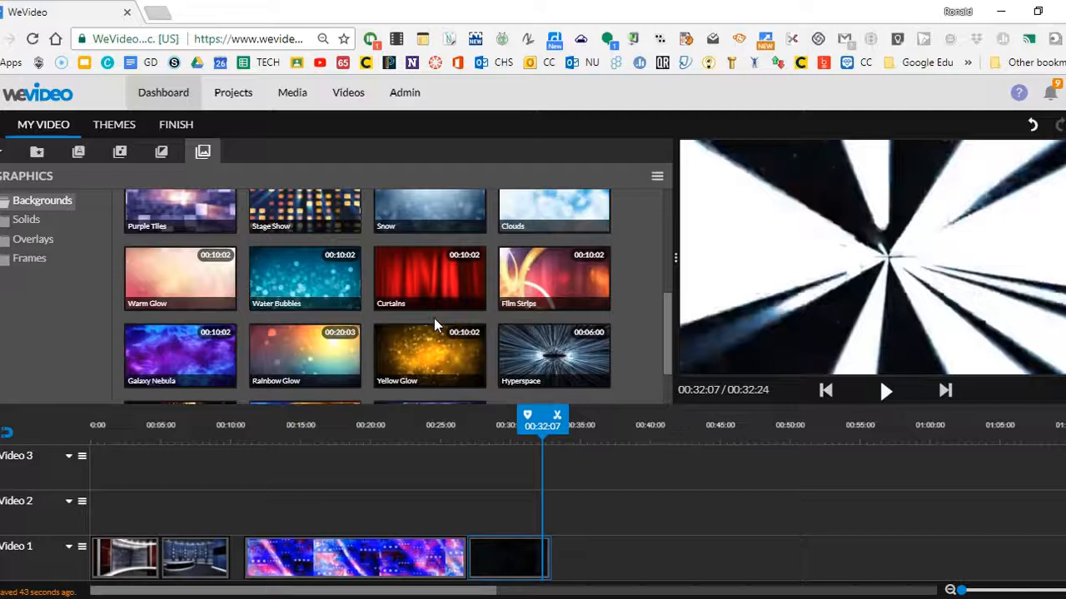
Step: Add the Water Bubbles background to Video 1 right after the Hyperspace clip and preview it
scroll(434, 318, "up", 3)
scroll(434, 318, "down", 4)
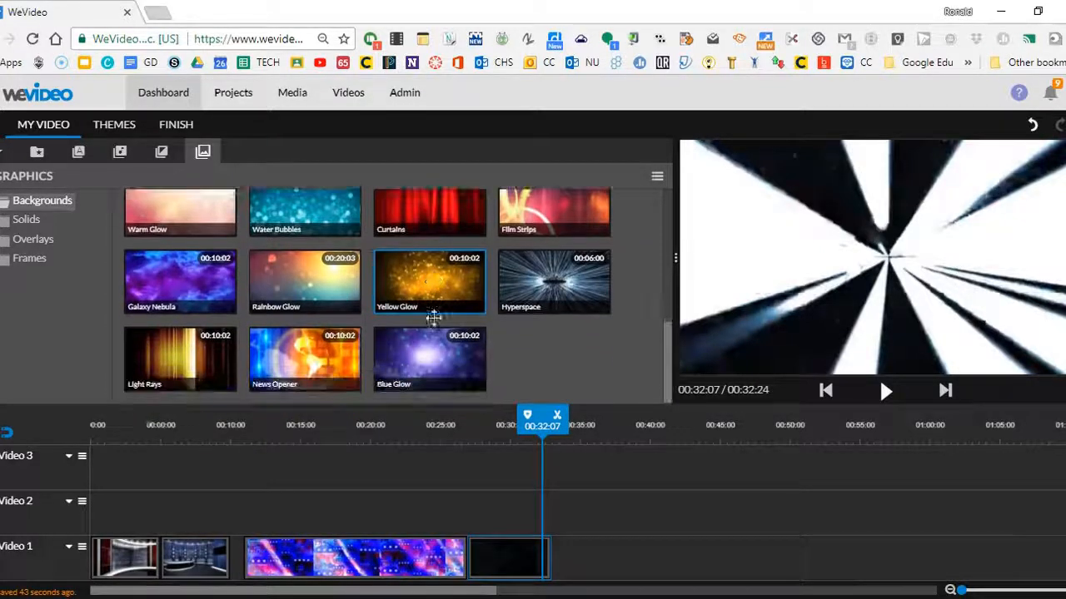
left_click_drag(305, 218, 573, 570)
left_click(886, 391)
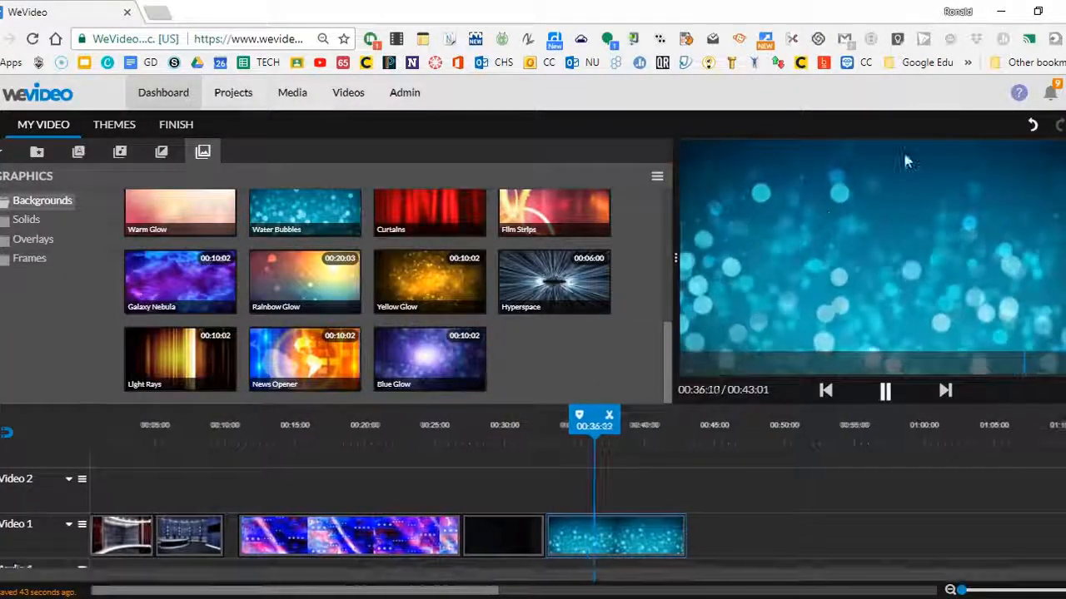
left_click(885, 393)
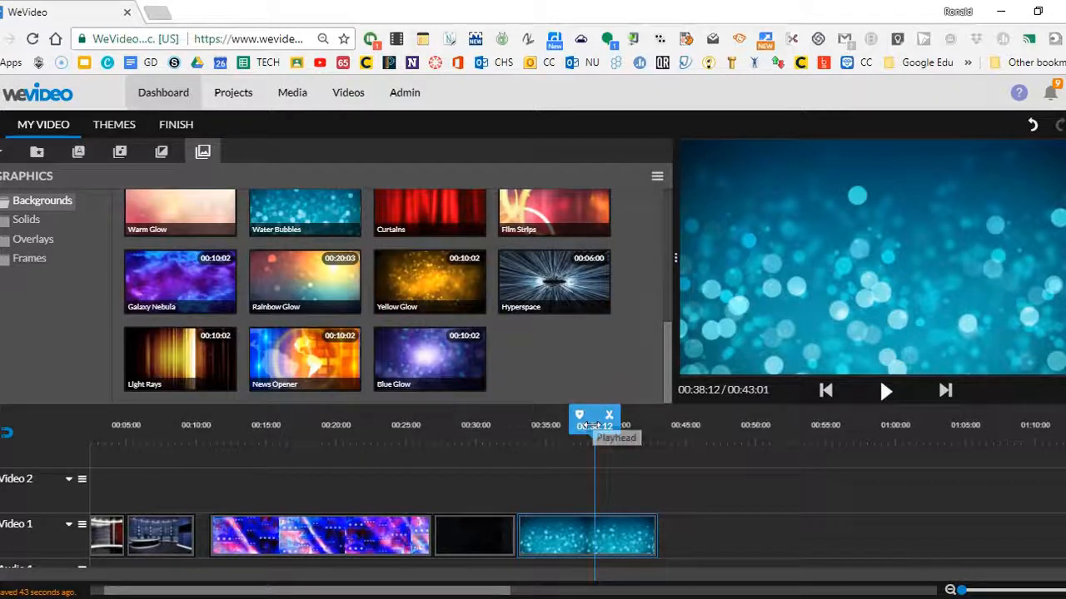
Step: Place the Lincoln last image from My media on Video 2 above the start of Water Bubbles and preview from the Hyperspace clip
left_click(37, 154)
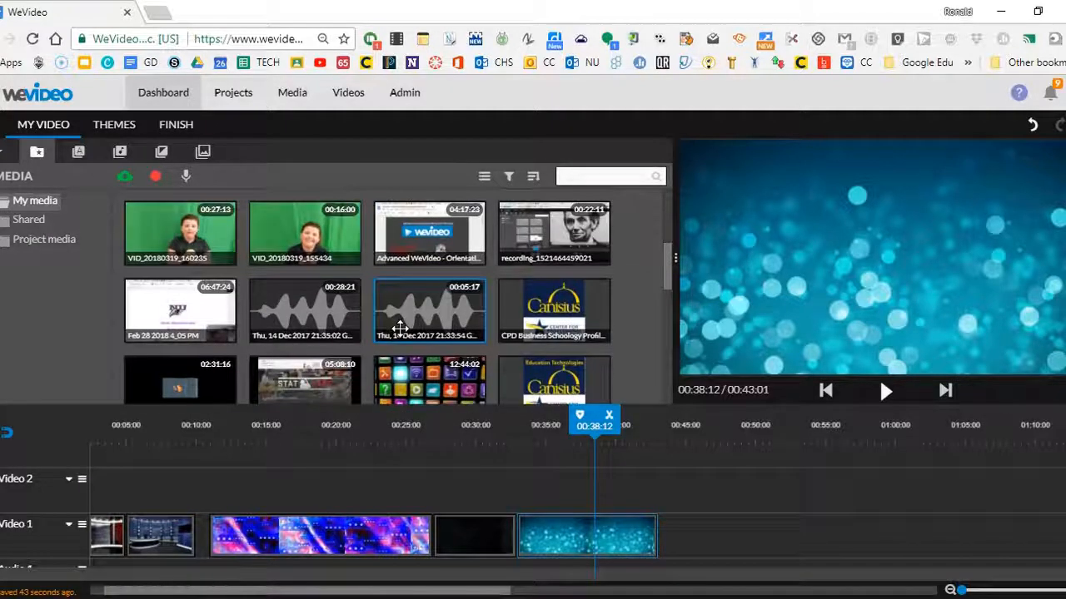
scroll(400, 328, "down", 5)
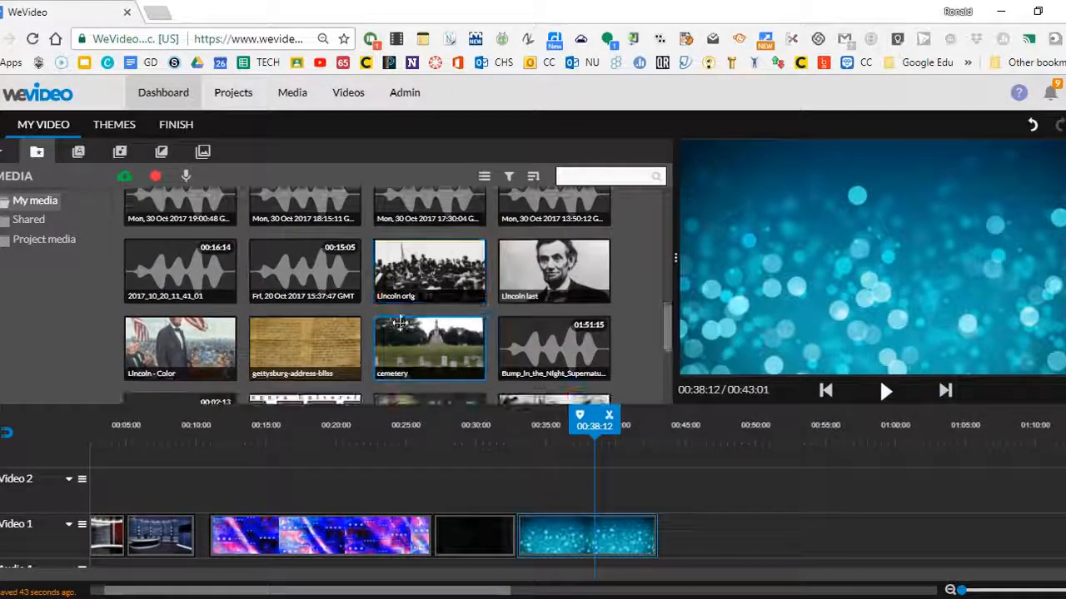
left_click_drag(564, 272, 540, 487)
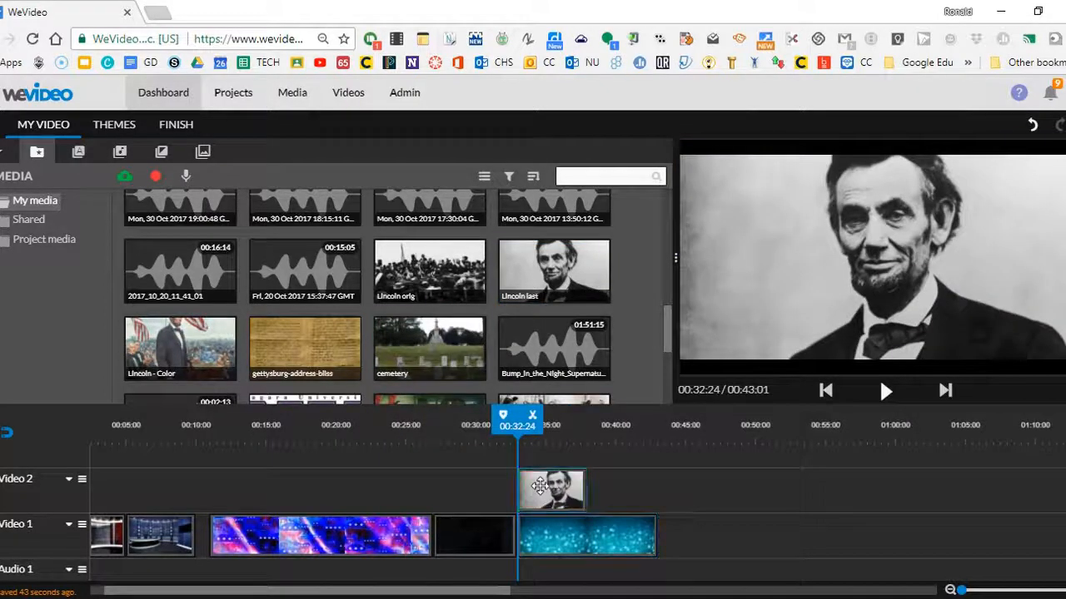
left_click_drag(517, 420, 453, 419)
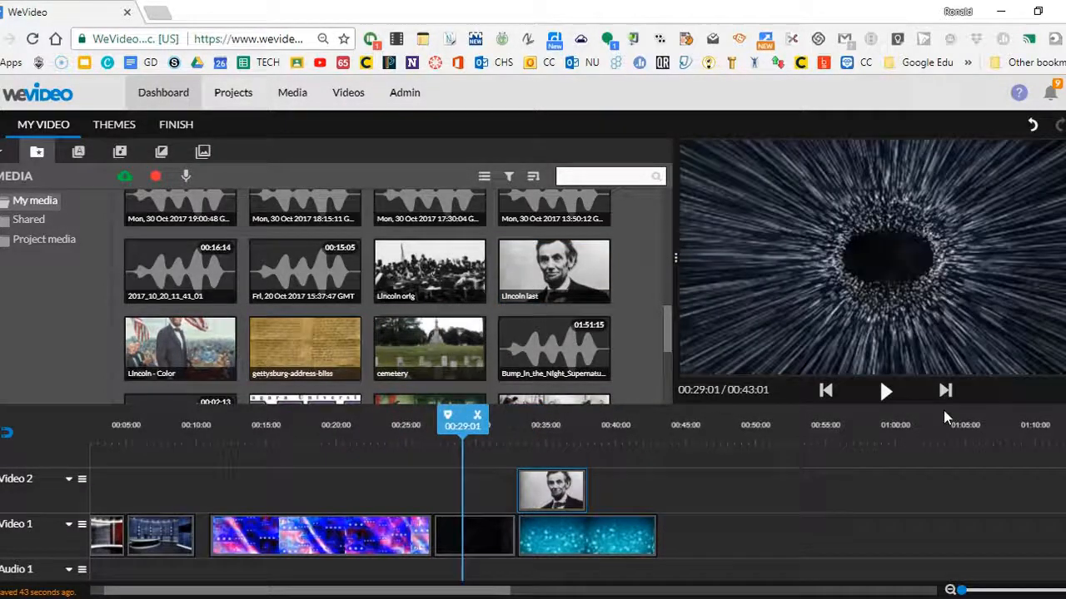
left_click(885, 391)
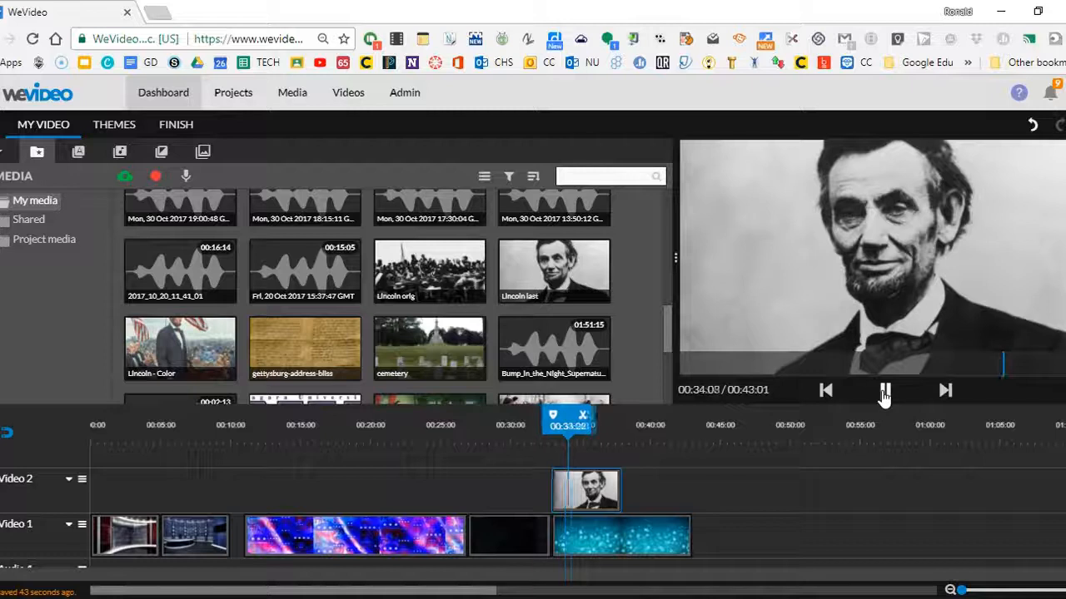
Step: Scale the Lincoln last image to 0.51, position it at x 501, y 285, preview it over the bubbles and finish editing
double_click(575, 502)
left_click_drag(337, 356, 209, 355)
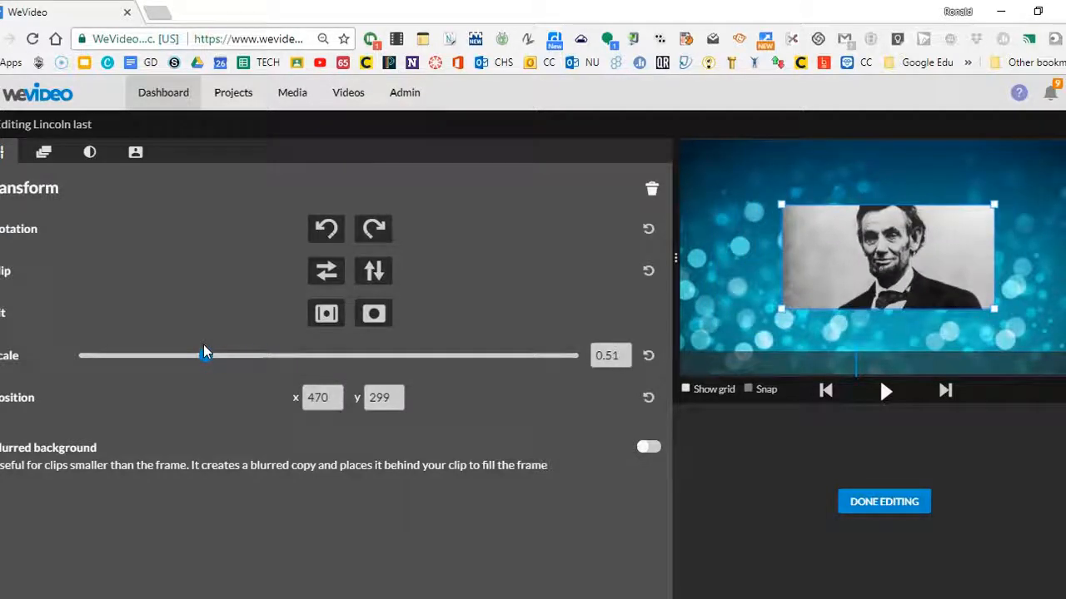
mouse_move(886, 280)
left_mouse_down()
mouse_move(861, 266)
mouse_move(890, 277)
mouse_move(968, 246)
mouse_move(893, 276)
mouse_move(901, 281)
left_mouse_up()
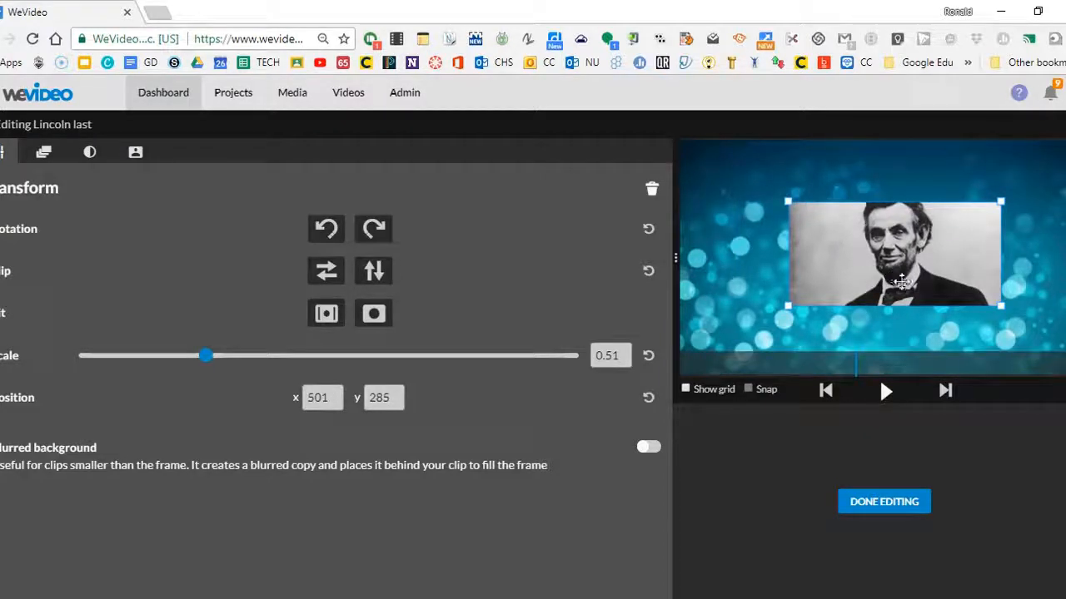
left_click(885, 397)
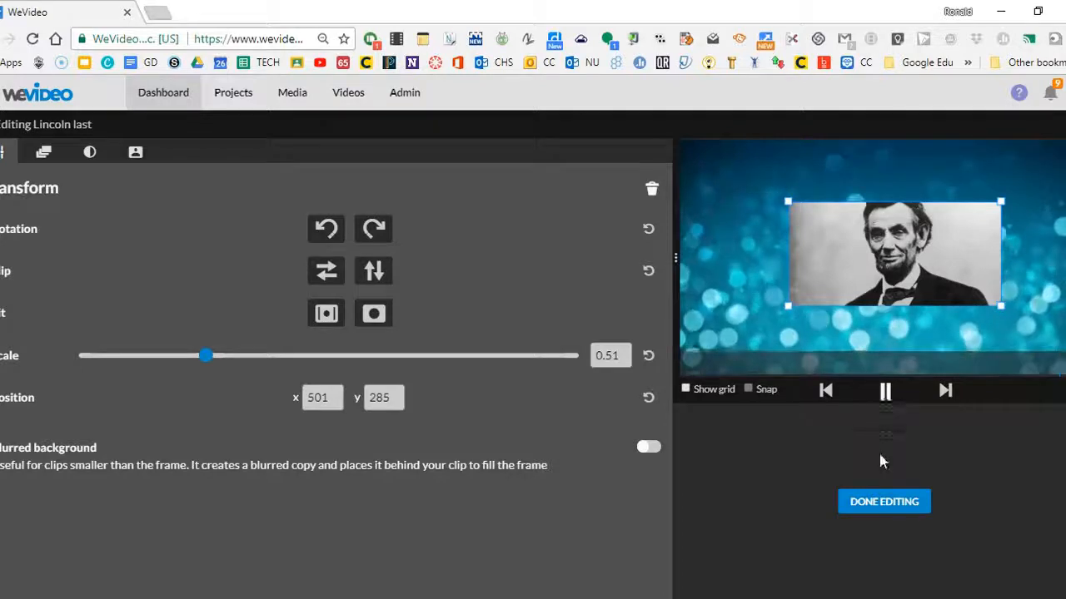
left_click(881, 501)
Step: Swap the tracks so Water Bubbles is on Video 2 above the Lincoln last image on Video 1, and play the result
left_click_drag(566, 491, 720, 536)
left_click_drag(612, 533, 609, 498)
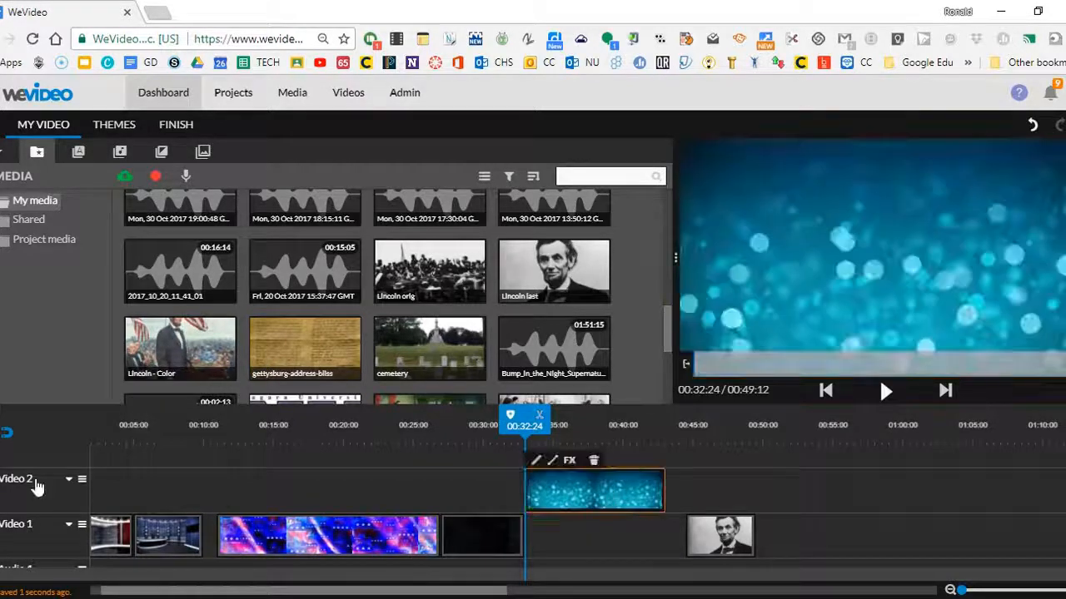
left_click_drag(716, 533, 526, 537)
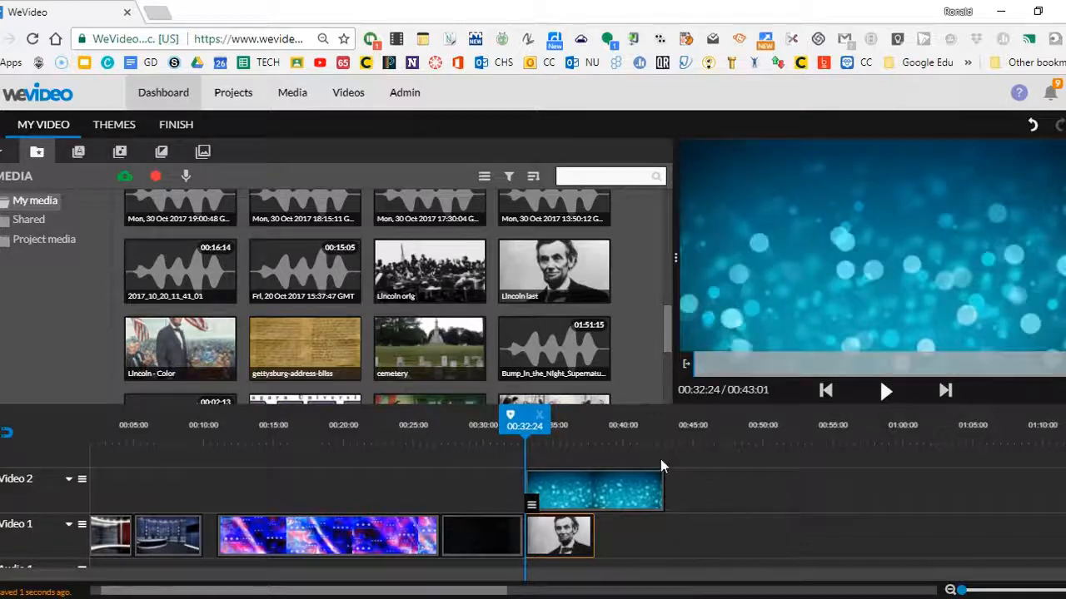
left_click(887, 392)
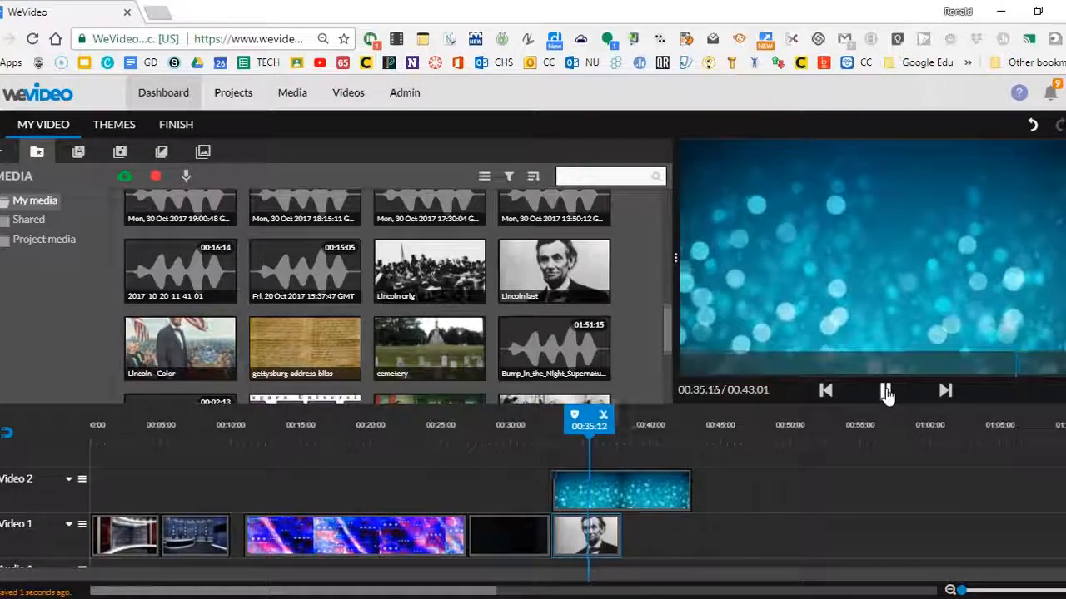
left_click(888, 395)
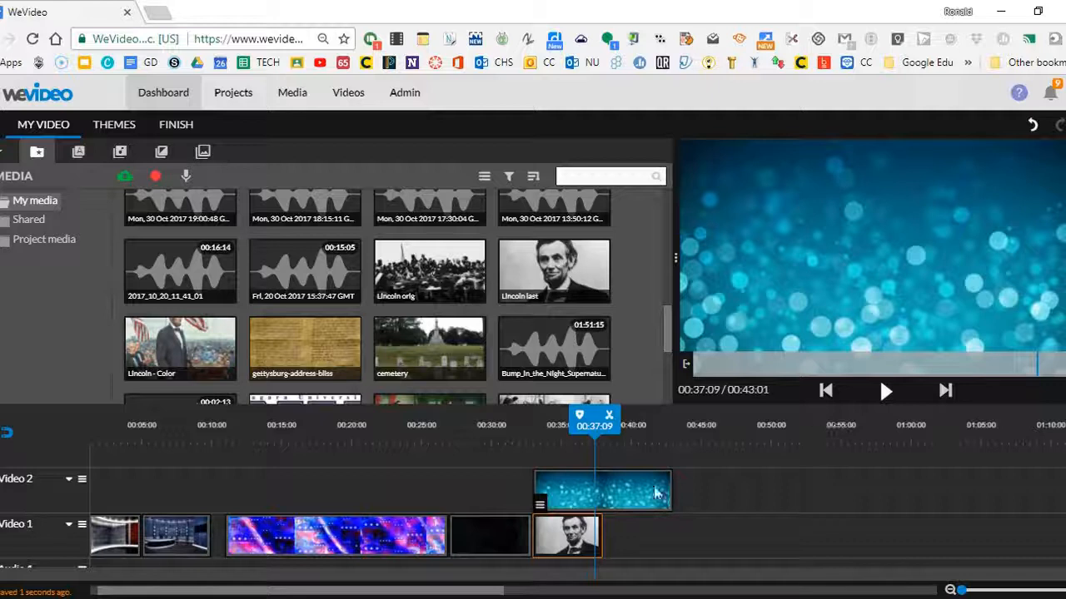
Step: Return Water Bubbles to Video 1 and the Lincoln last image to Video 2 directly above its start, and preview the overlay
left_click_drag(566, 535, 467, 491)
left_click_drag(574, 496, 545, 520)
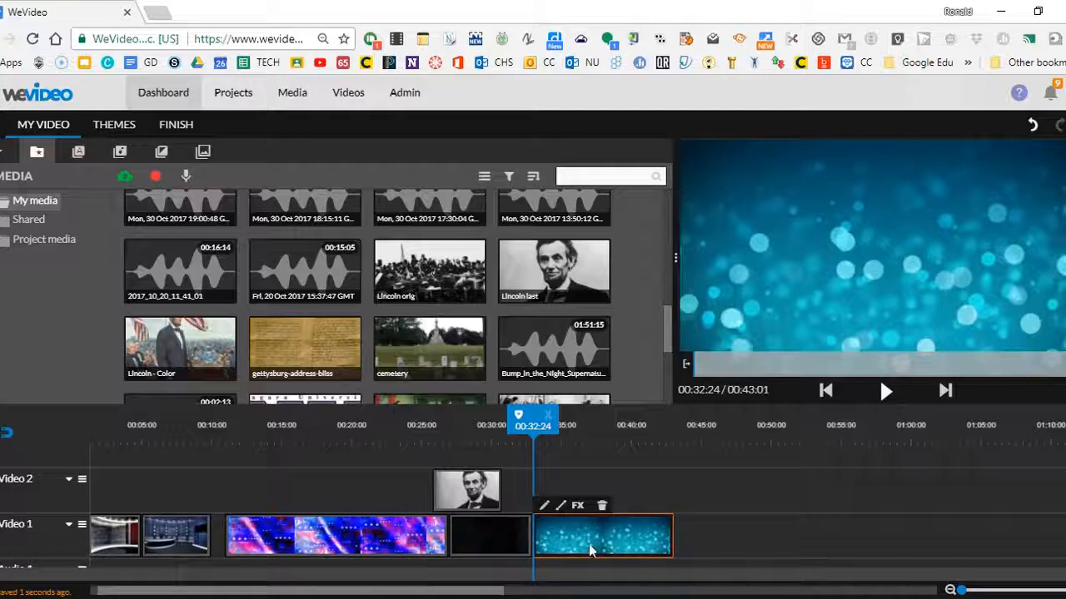
left_click_drag(479, 499, 573, 496)
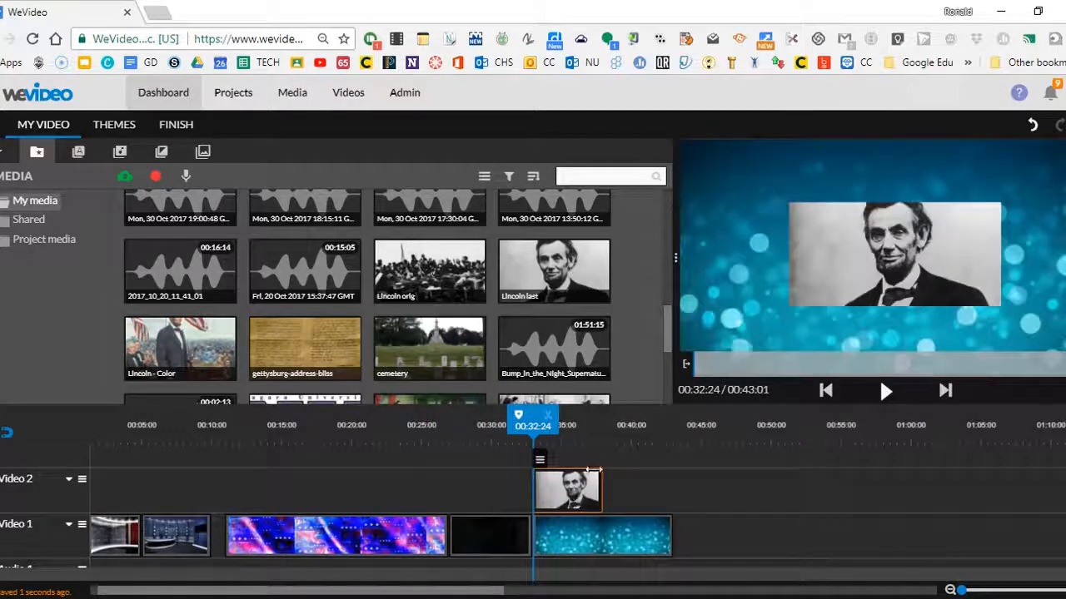
left_click(888, 393)
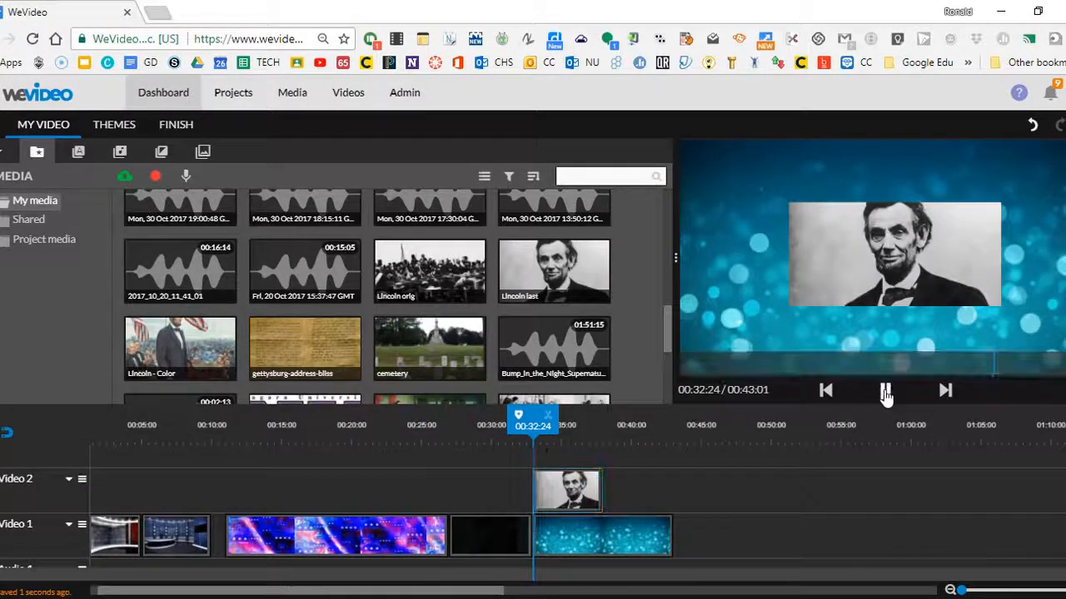
left_click(886, 392)
Step: Add the cemetery image to Video 3 directly above the Lincoln last clip and preview the three stacked layers
left_click_drag(429, 348, 575, 469)
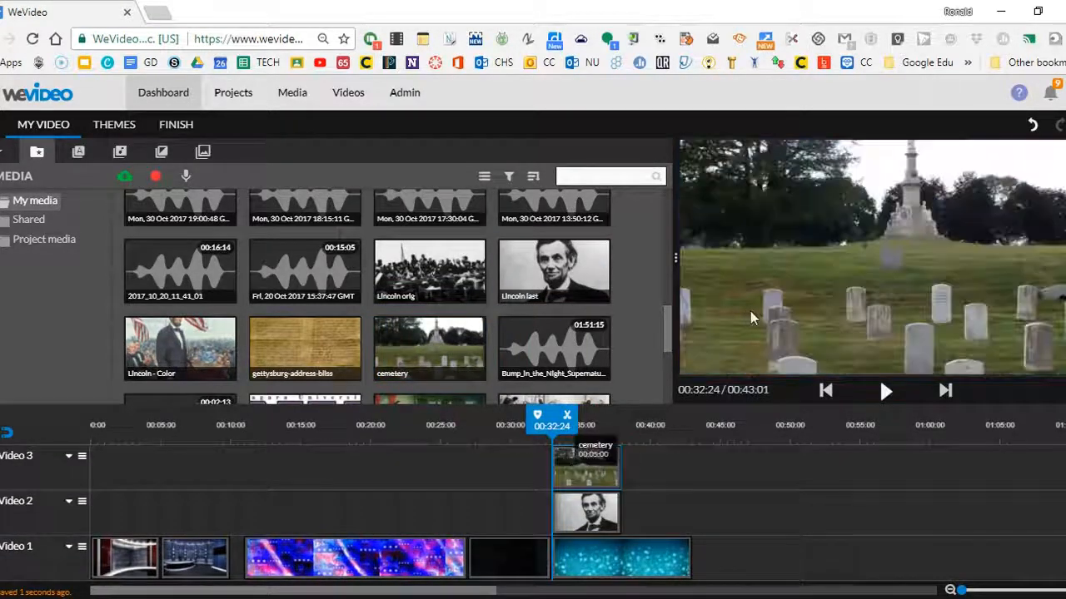
left_click(886, 393)
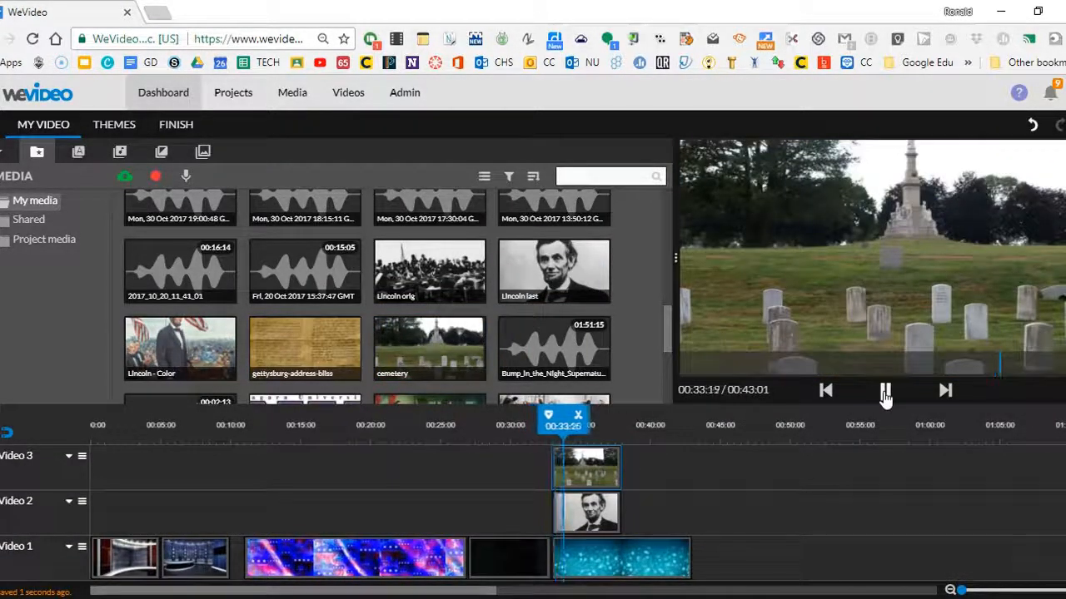
left_click(885, 393)
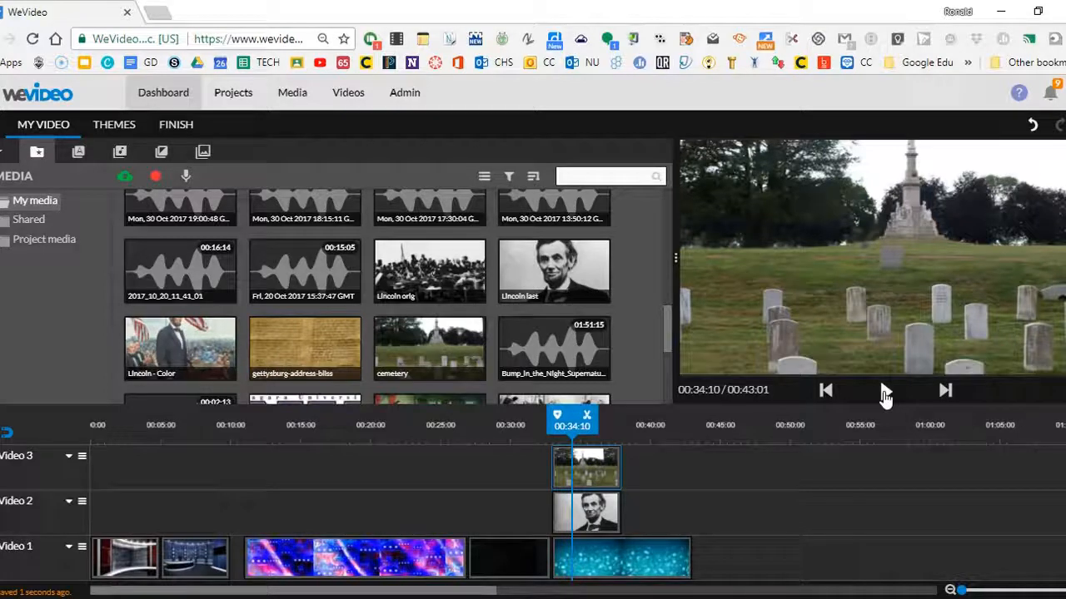
Step: Scale the cemetery image to 0.51, move it to the frame's upper-left corner at x 28, y 28, and finish editing
left_click(595, 476)
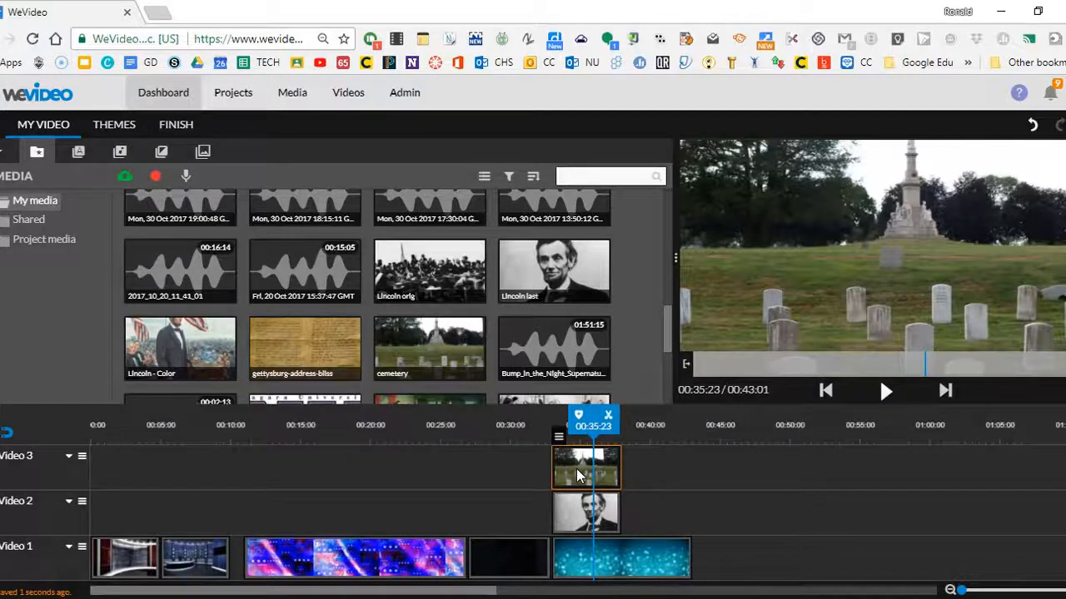
double_click(579, 475)
left_click_drag(348, 356, 206, 349)
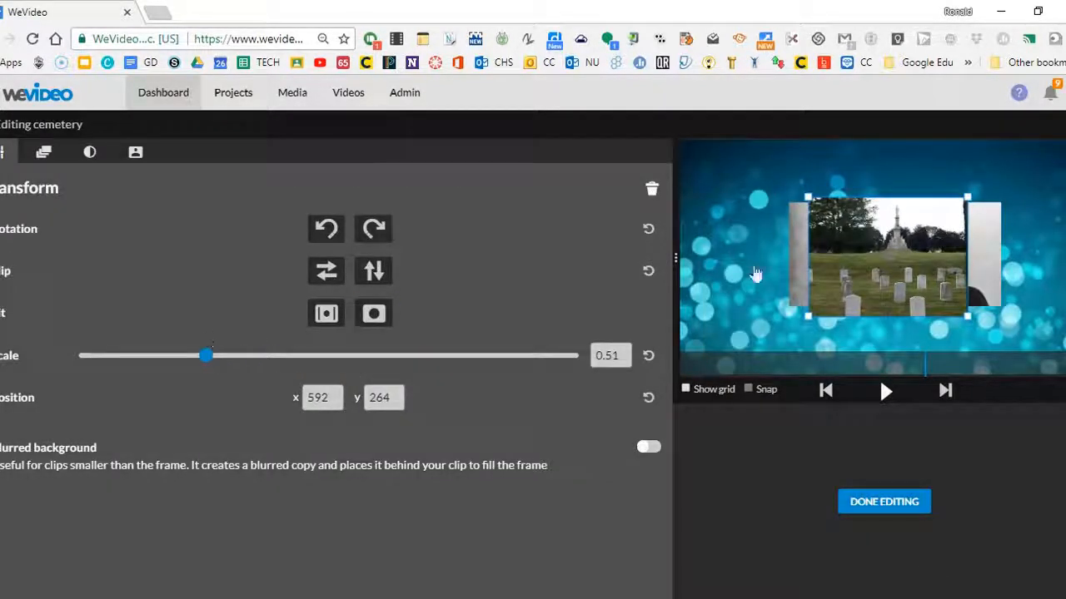
left_click_drag(841, 281, 719, 230)
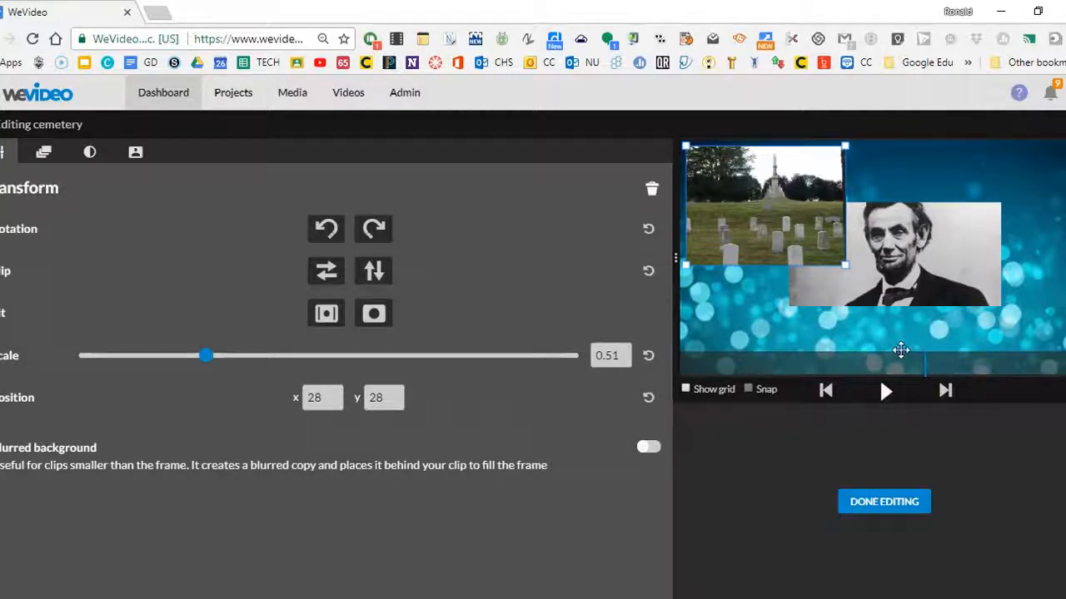
left_click(859, 499)
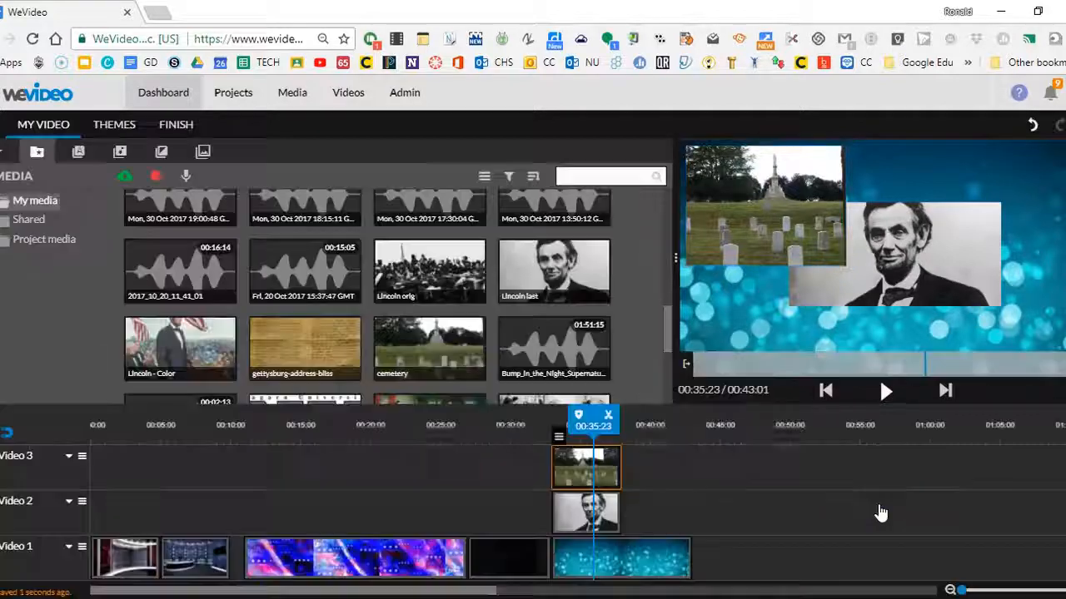
Step: Move the Lincoln last image on Video 2 to x 419, y 374 within the frame
left_click(582, 505)
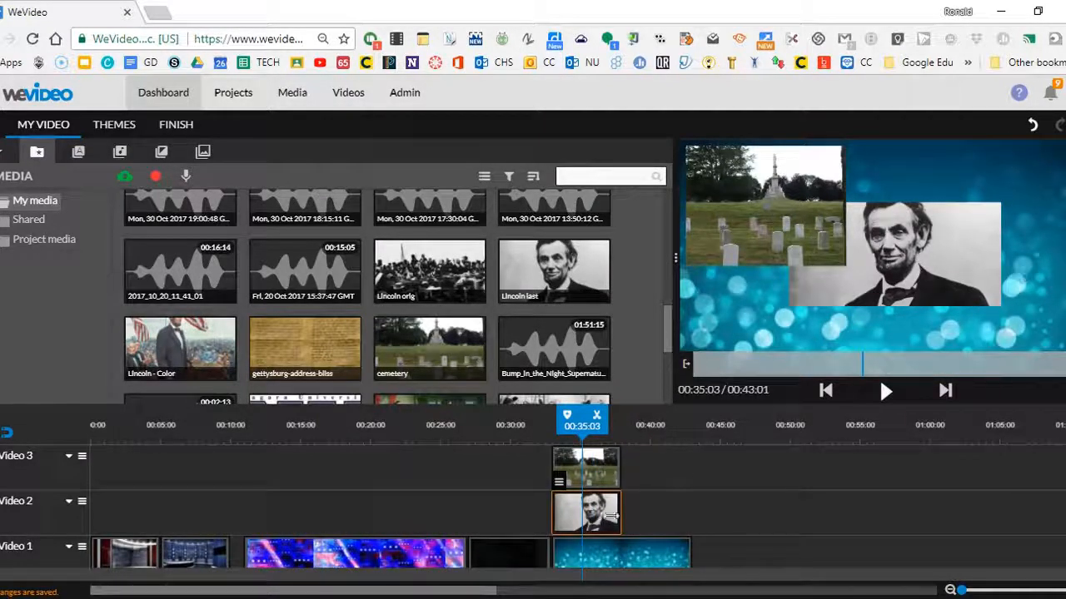
double_click(582, 521)
left_click_drag(842, 244, 886, 275)
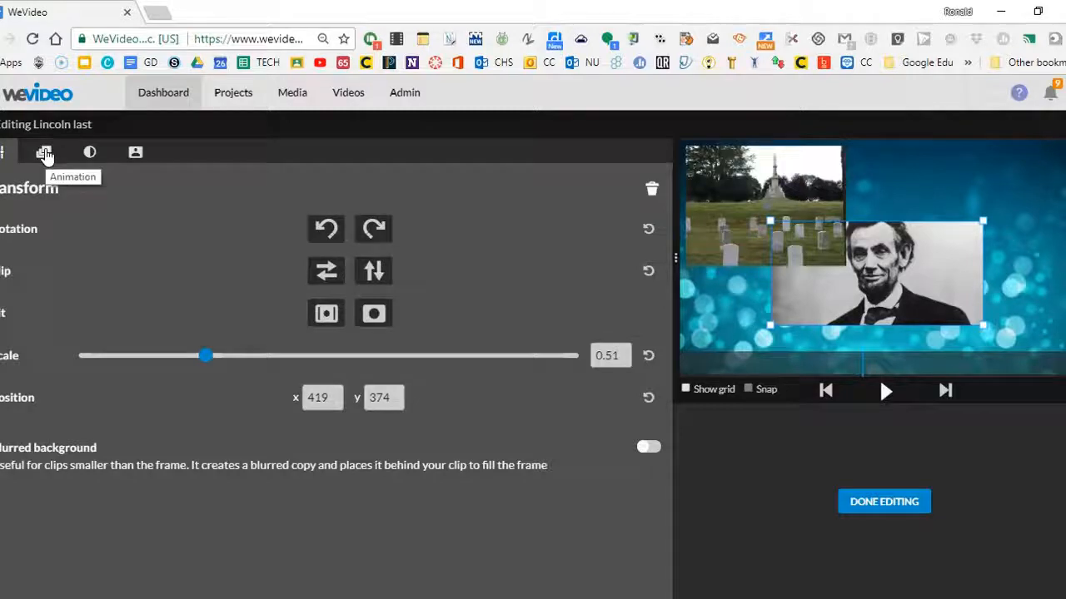
Step: Examine the Lincoln last clip's animation, color and color keying settings, preview the transform, and finish editing
left_click(45, 155)
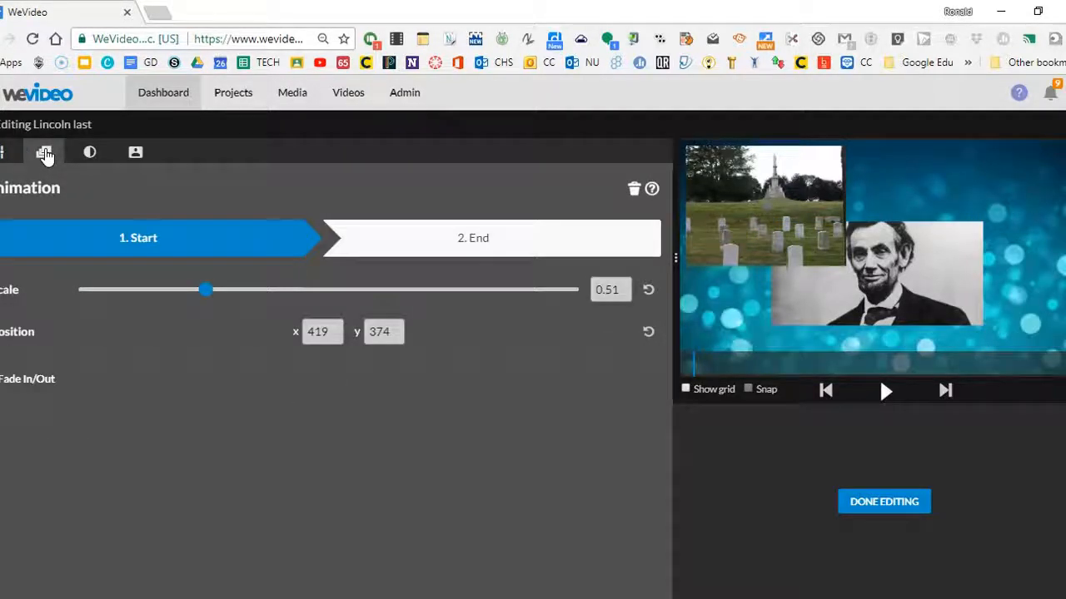
left_click(90, 154)
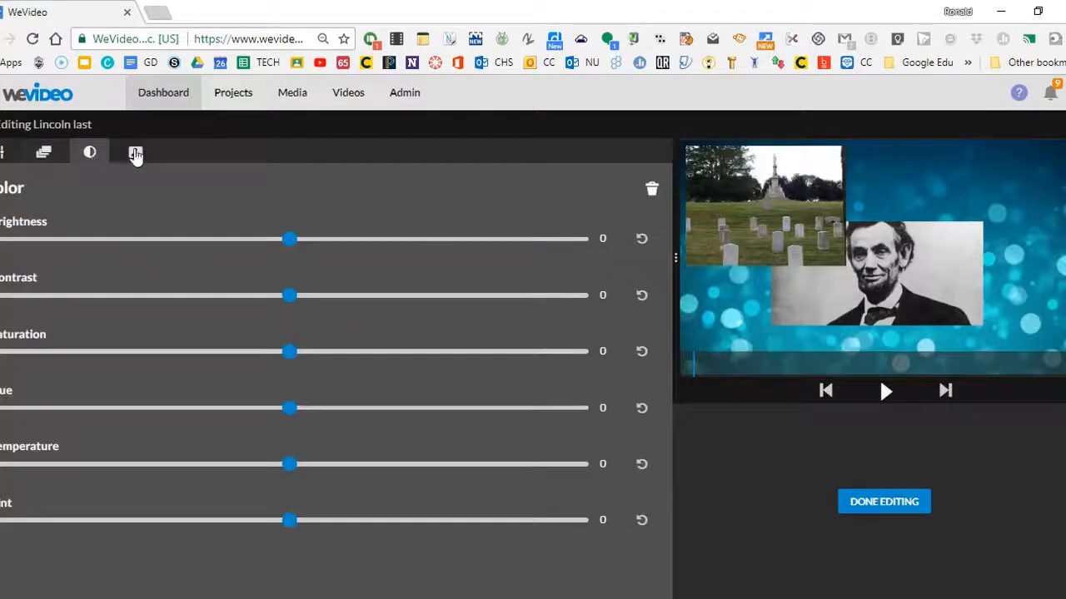
left_click(136, 154)
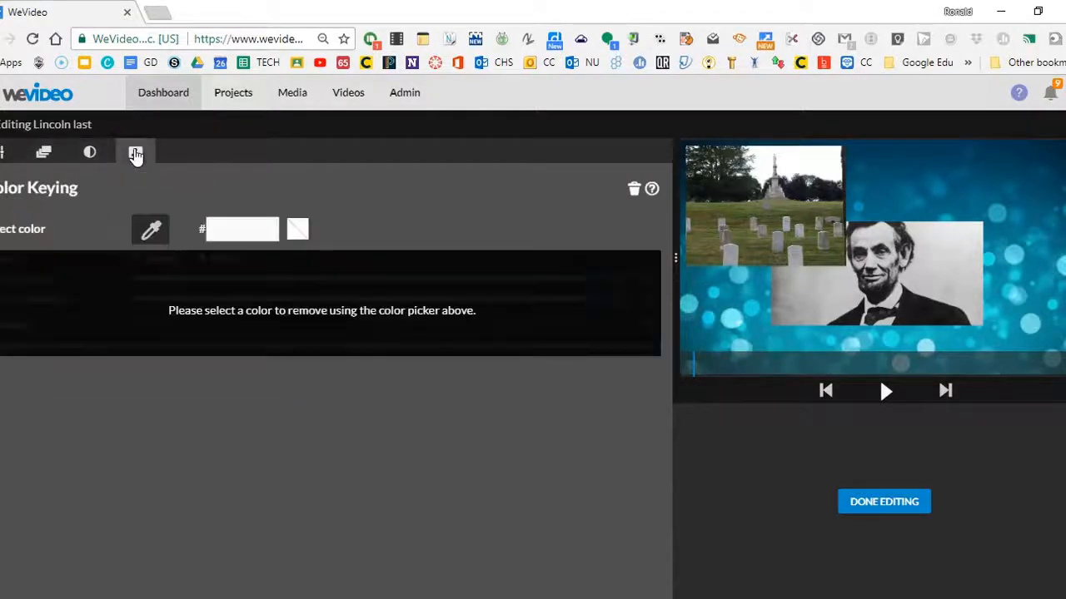
left_click(3, 155)
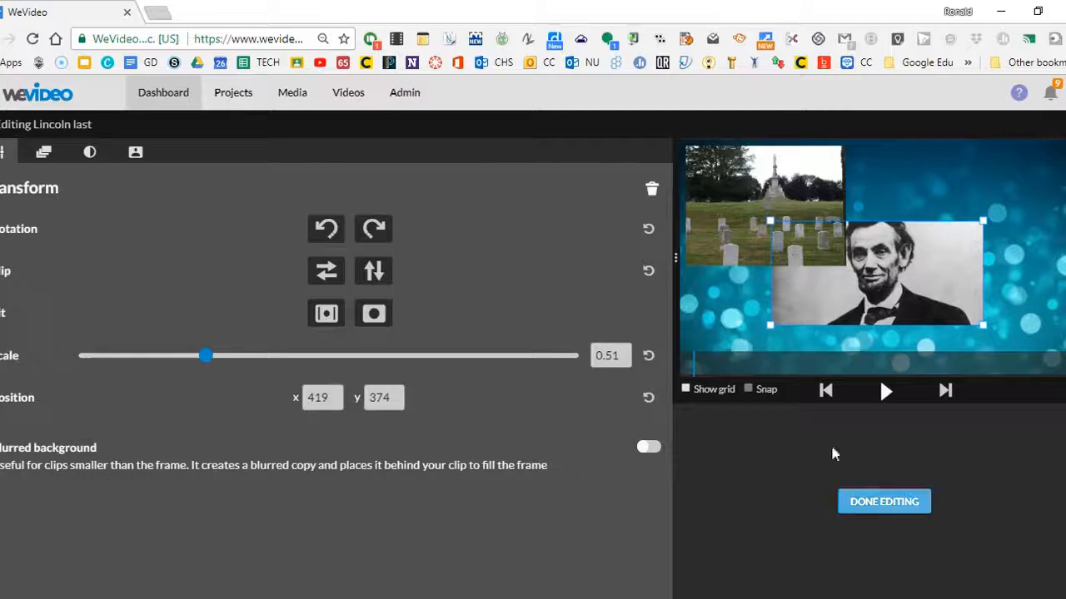
left_click(887, 404)
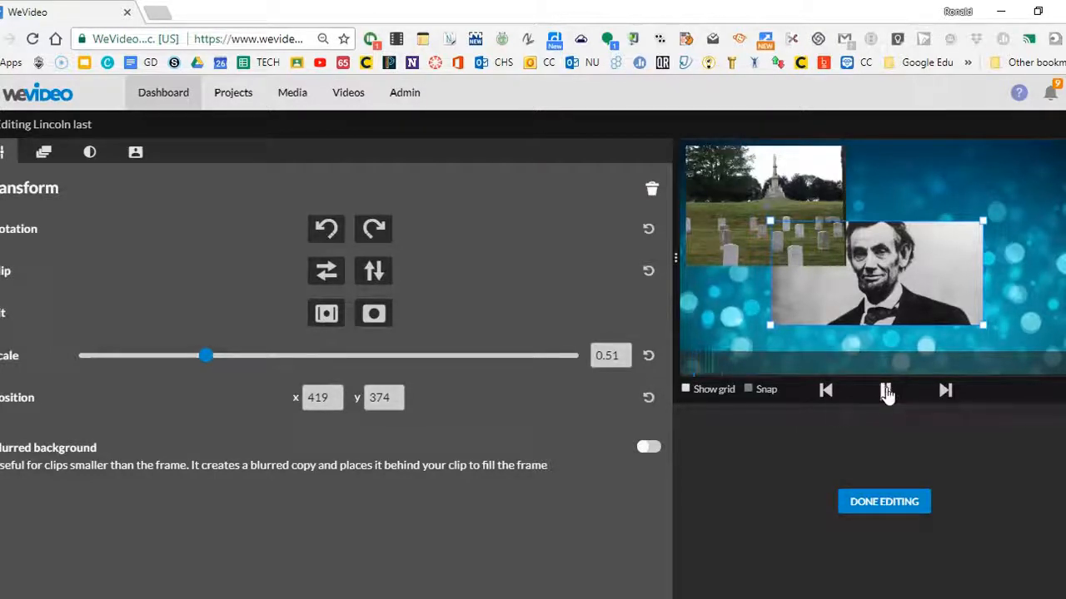
left_click(874, 506)
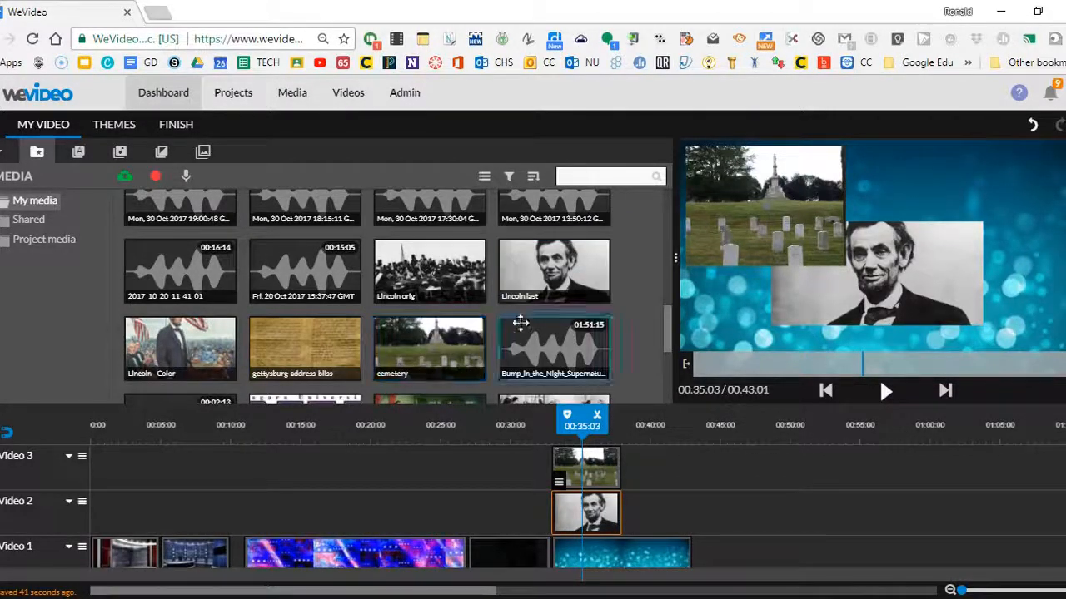
Step: Add the Shots of the World War video to a new Video 4 track, starting directly above the cemetery clip
left_click_drag(664, 335, 667, 291)
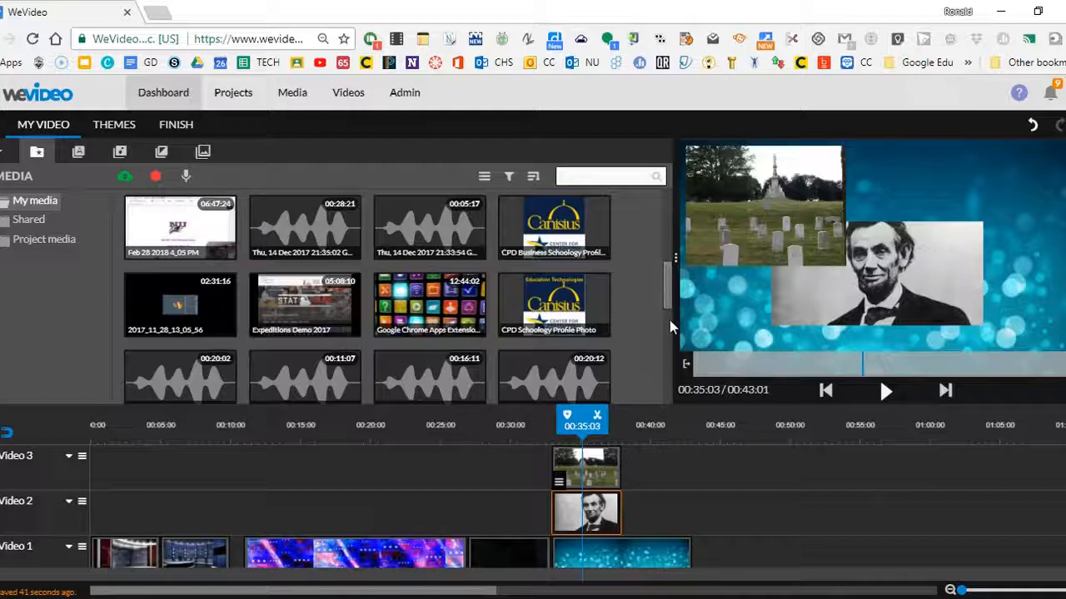
left_click_drag(666, 298, 663, 234)
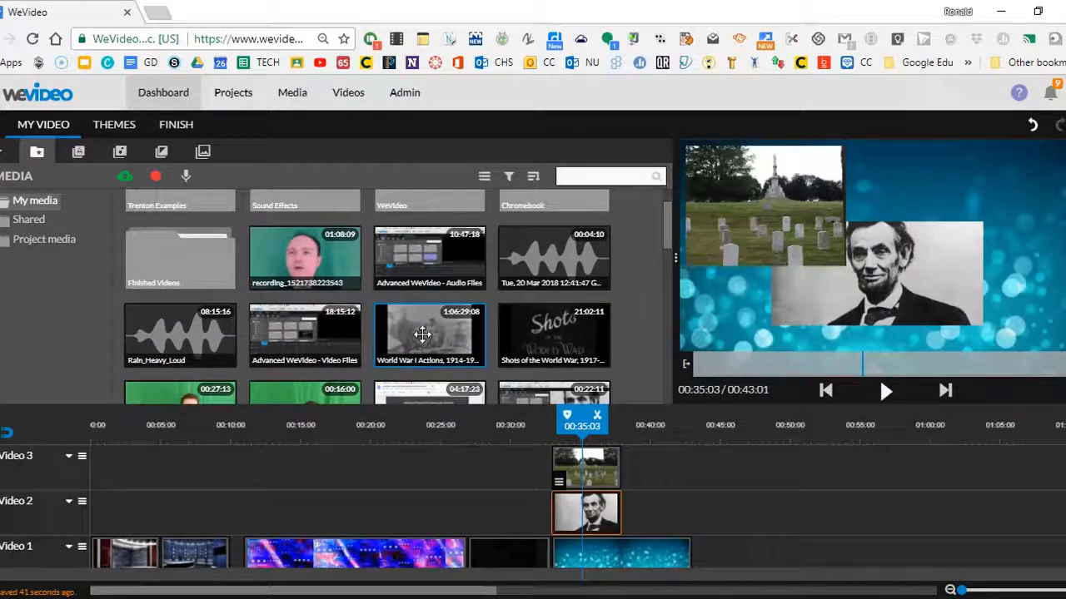
left_click_drag(579, 339, 558, 353)
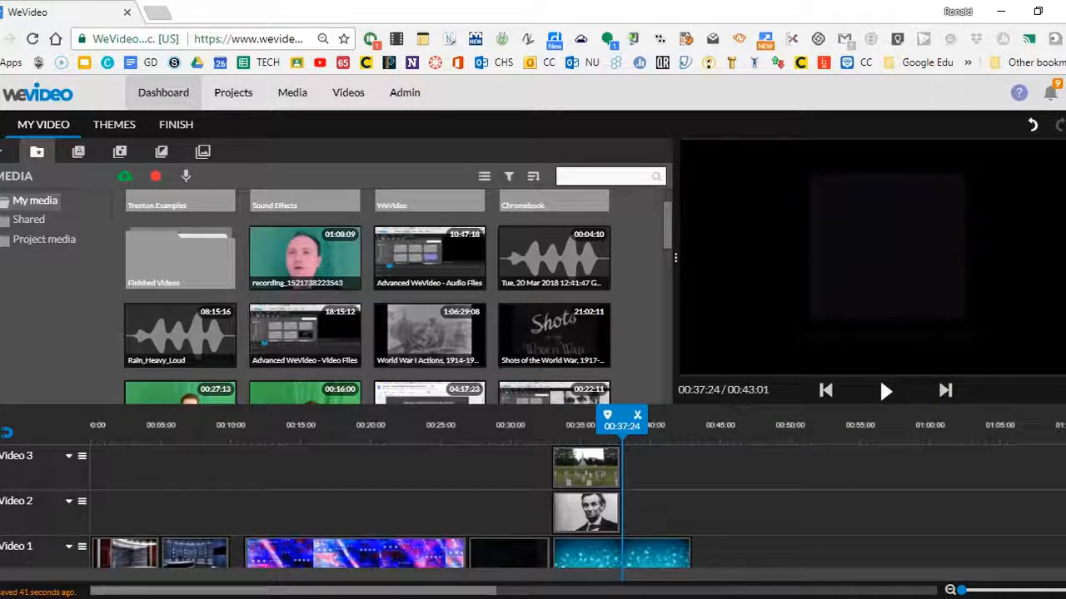
left_click(6, 431)
left_click(652, 431)
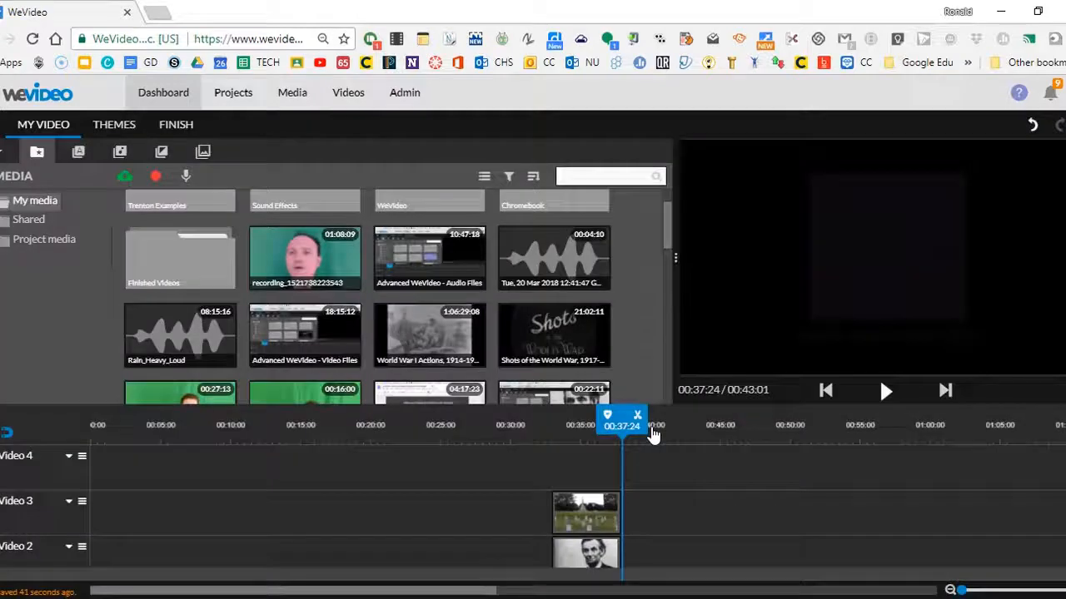
left_click_drag(556, 335, 578, 462)
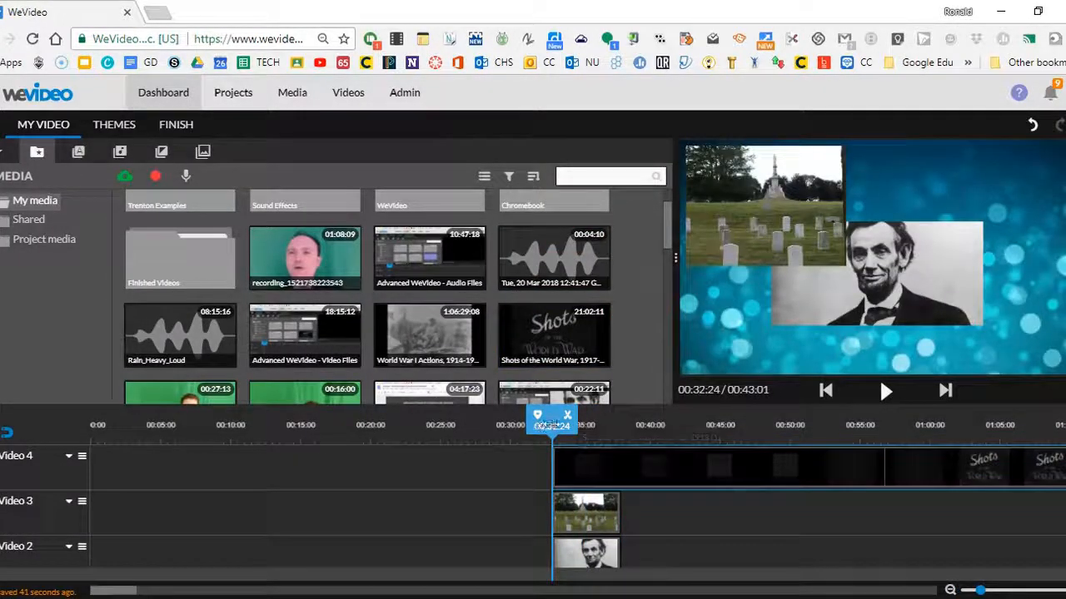
Step: Play the timeline from 00:31:11 to preview the World War footage over the other layers
left_click_drag(551, 428, 531, 427)
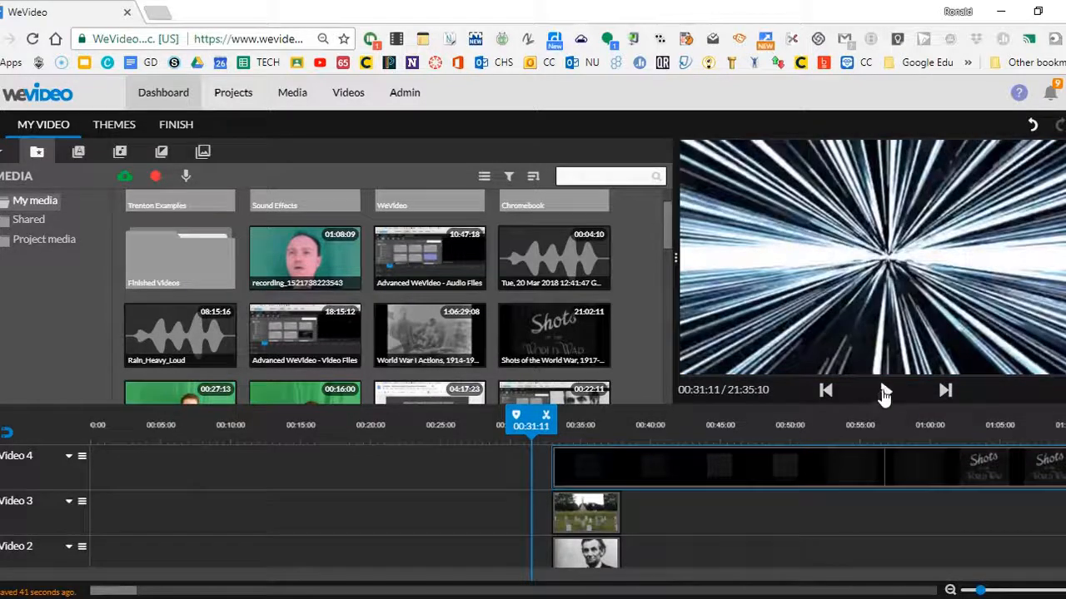
left_click(885, 394)
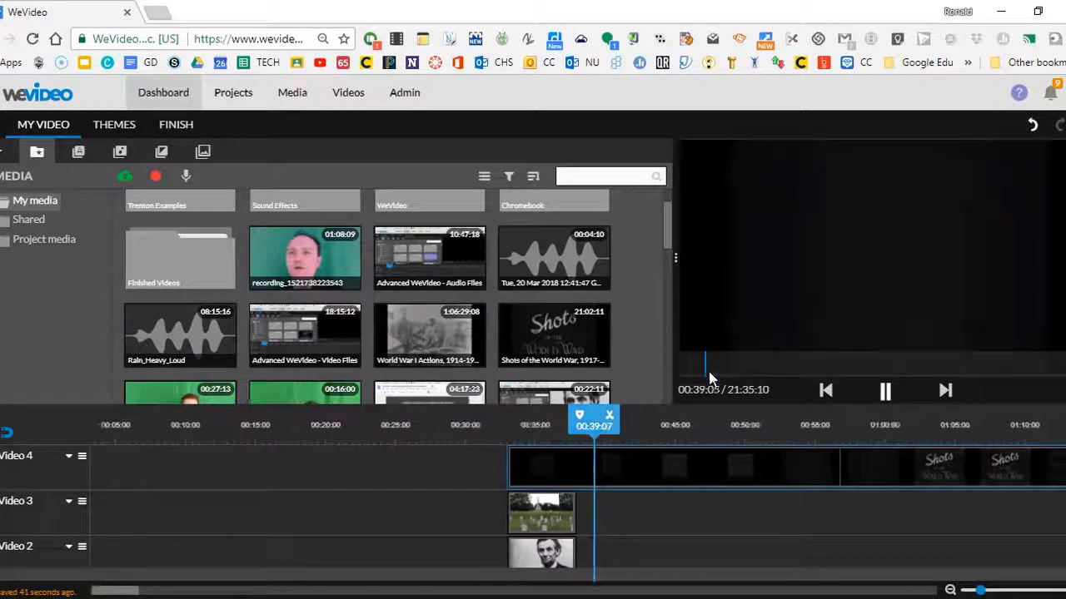
left_click(885, 390)
Step: Cut off the World War clip's opening before 01:02:19 and move the remainder back to start above the cemetery clip
left_click_drag(595, 420, 977, 420)
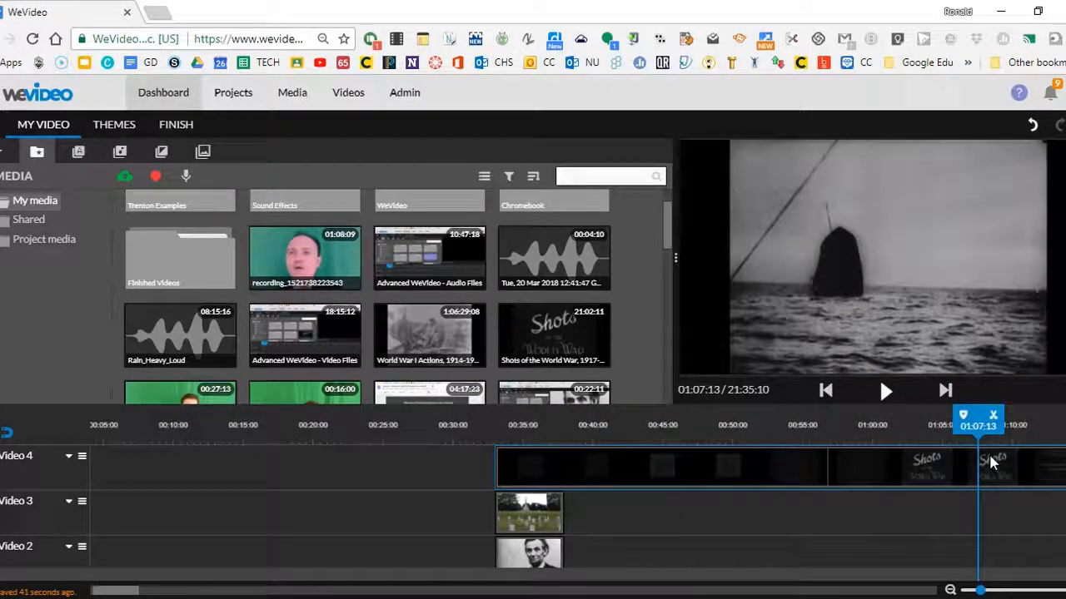
left_click_drag(971, 415, 947, 421)
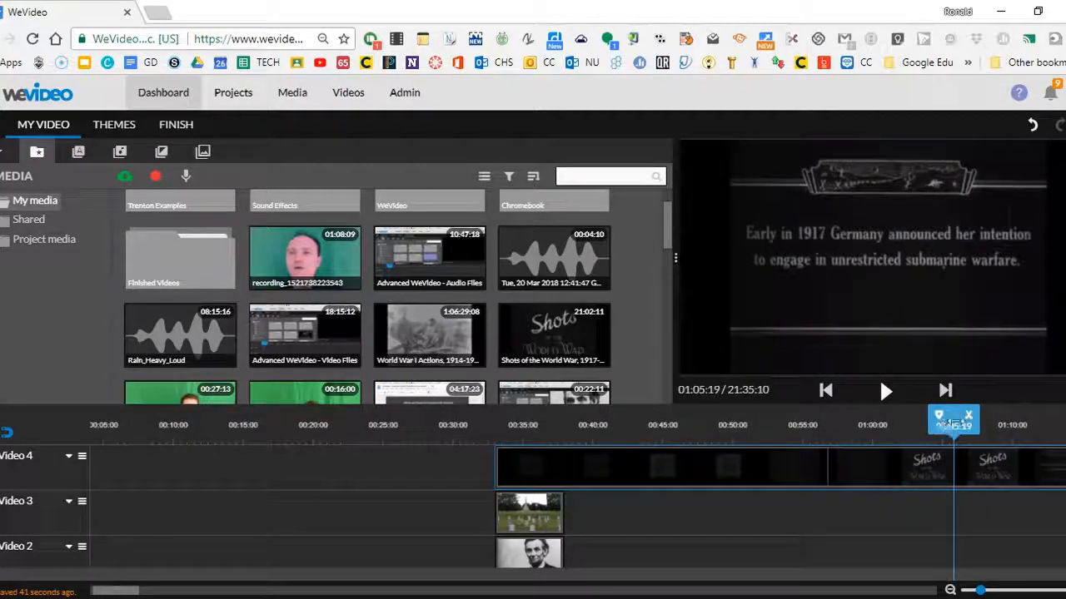
left_click(910, 457)
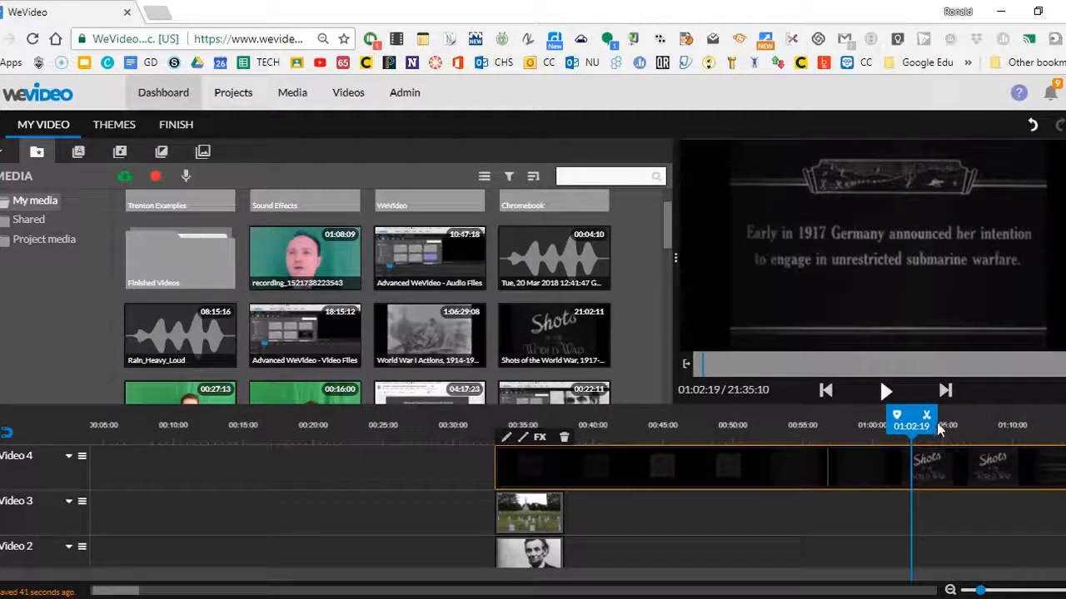
left_click(926, 417)
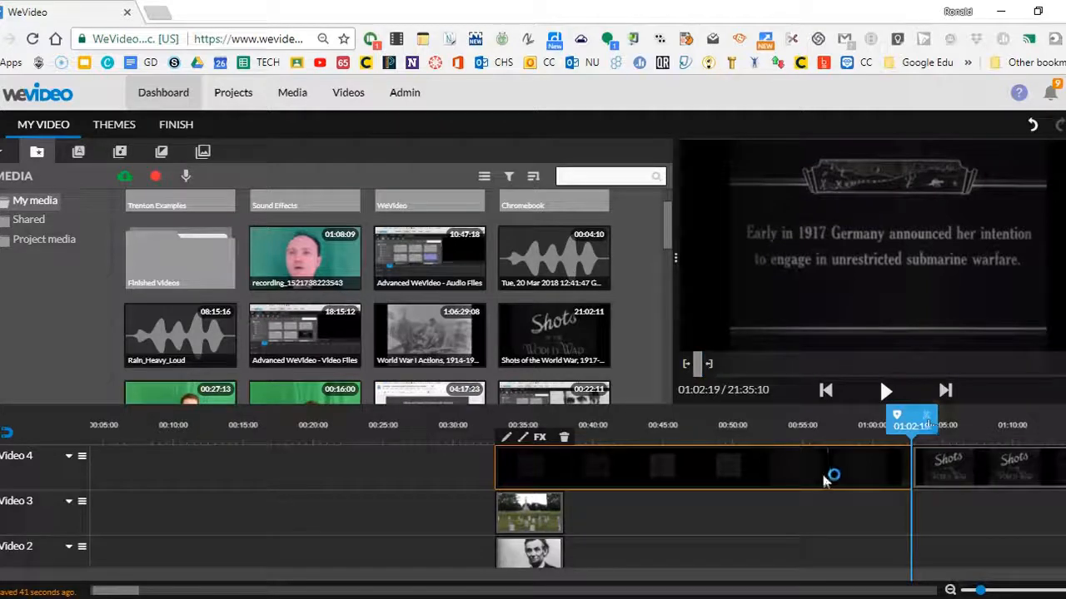
key("Delete")
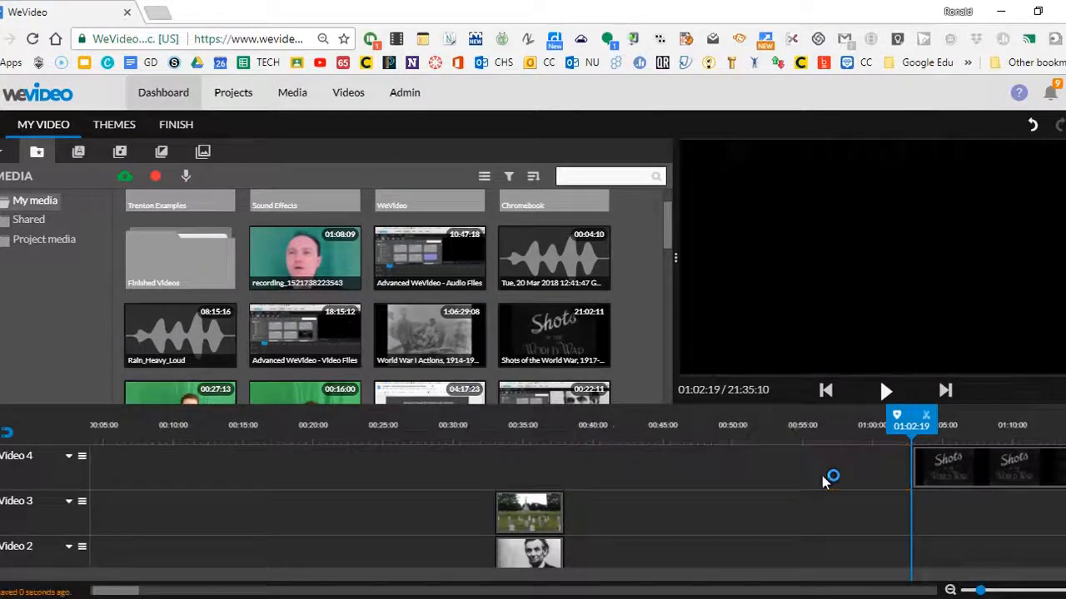
left_click_drag(974, 470, 558, 462)
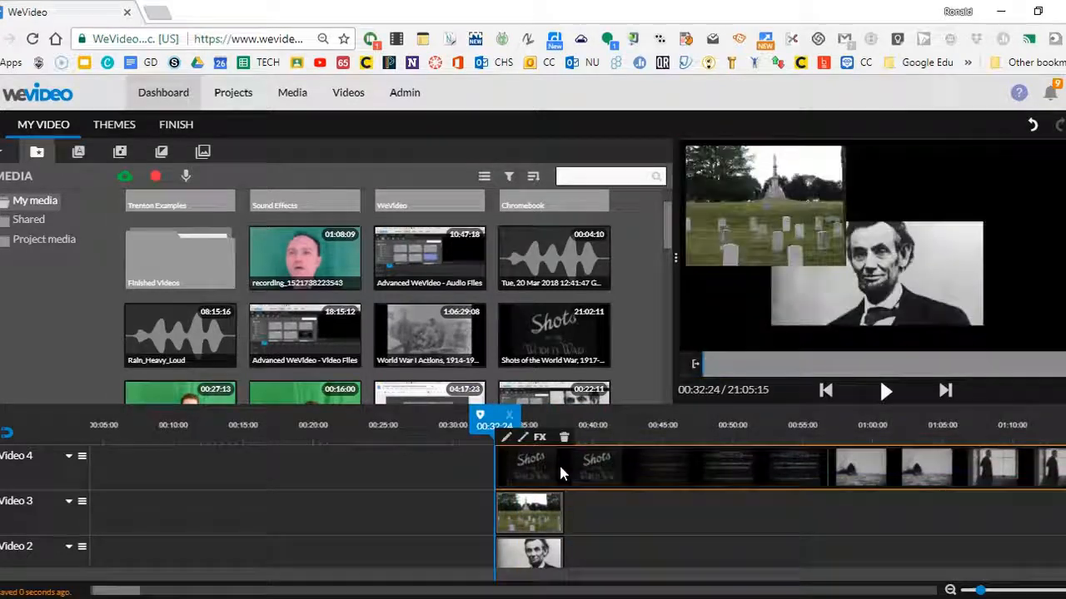
Step: Scale the World War clip to 0.53, position it at x 1011, y 144, and preview the layered result
double_click(558, 462)
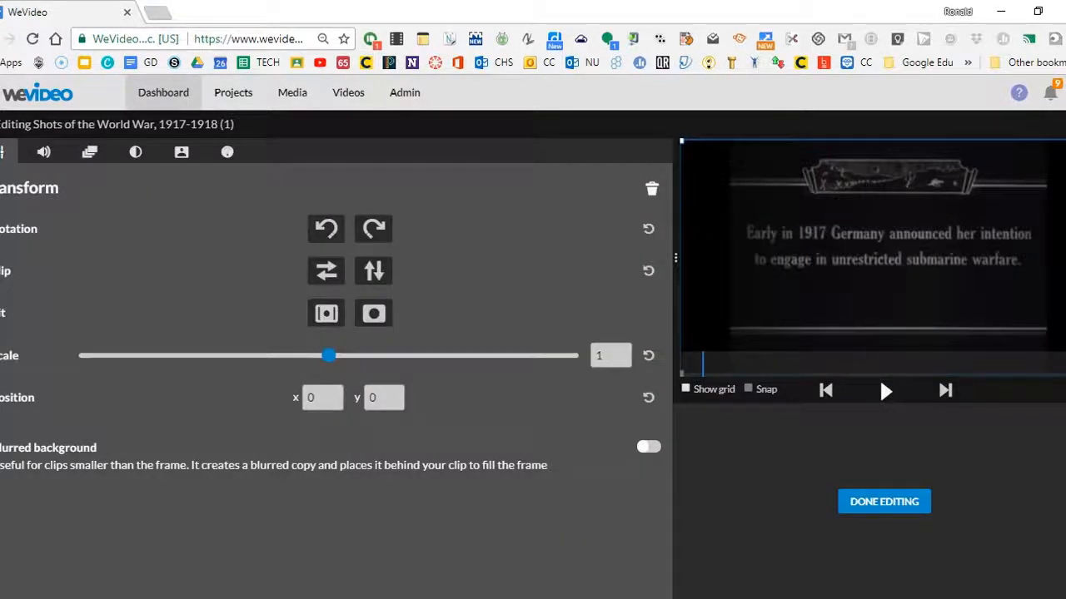
left_click_drag(329, 363, 213, 356)
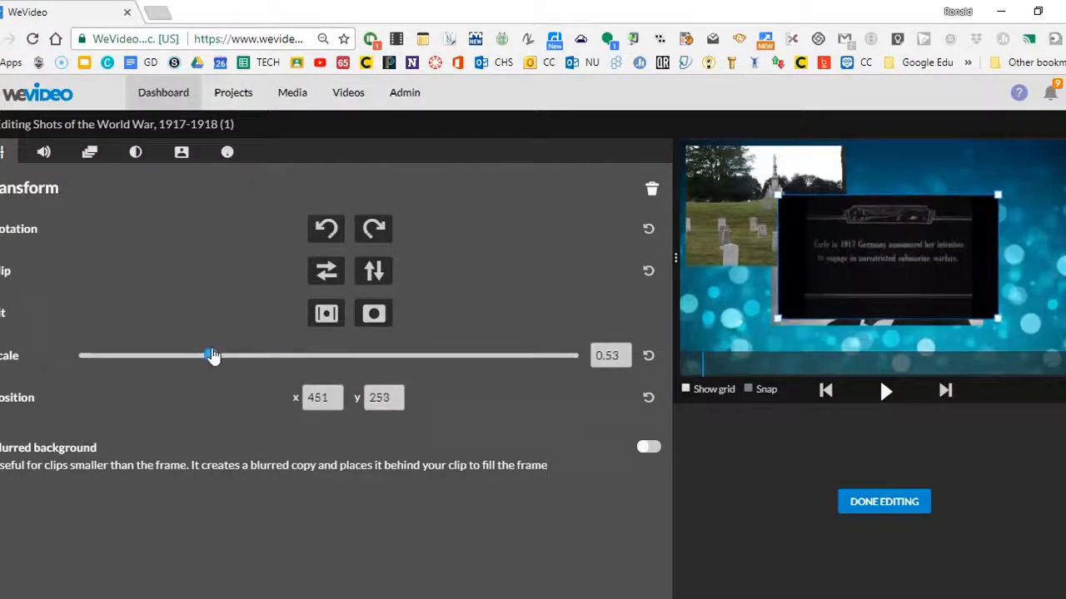
left_click_drag(796, 253, 962, 235)
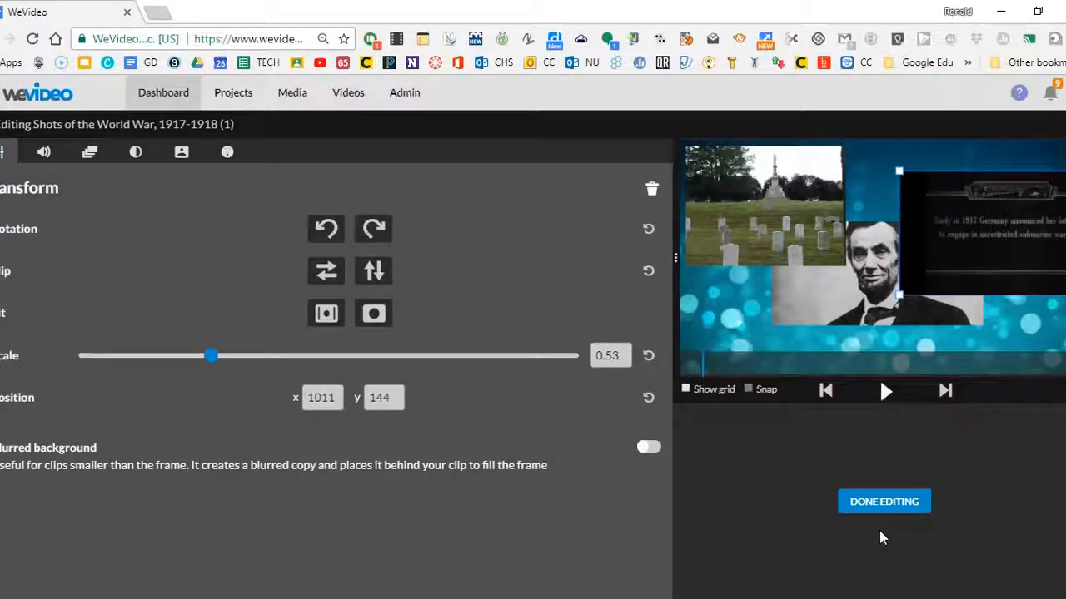
left_click(886, 504)
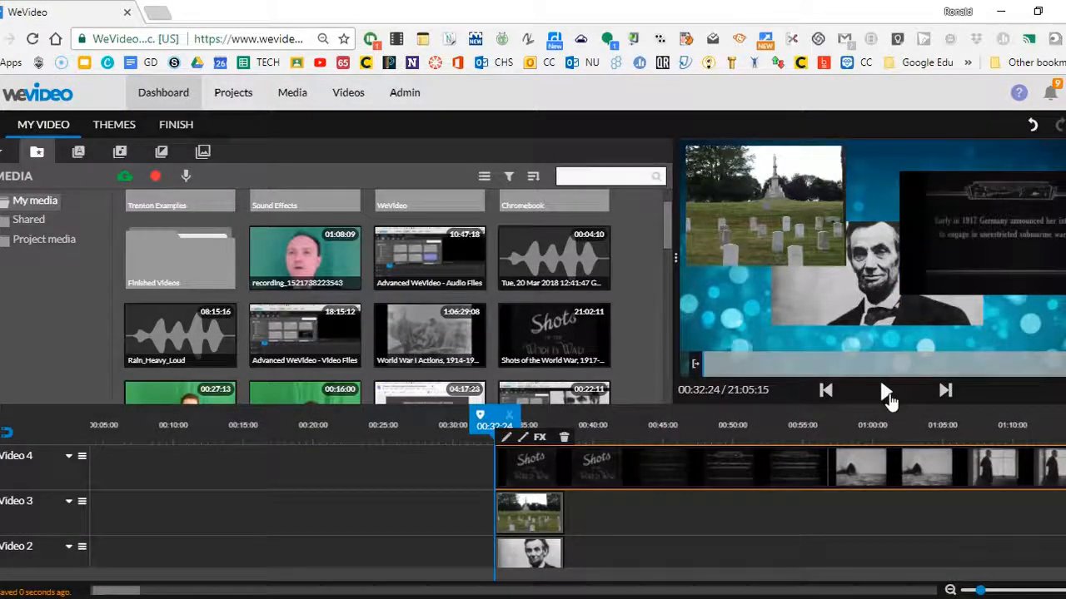
left_click(887, 396)
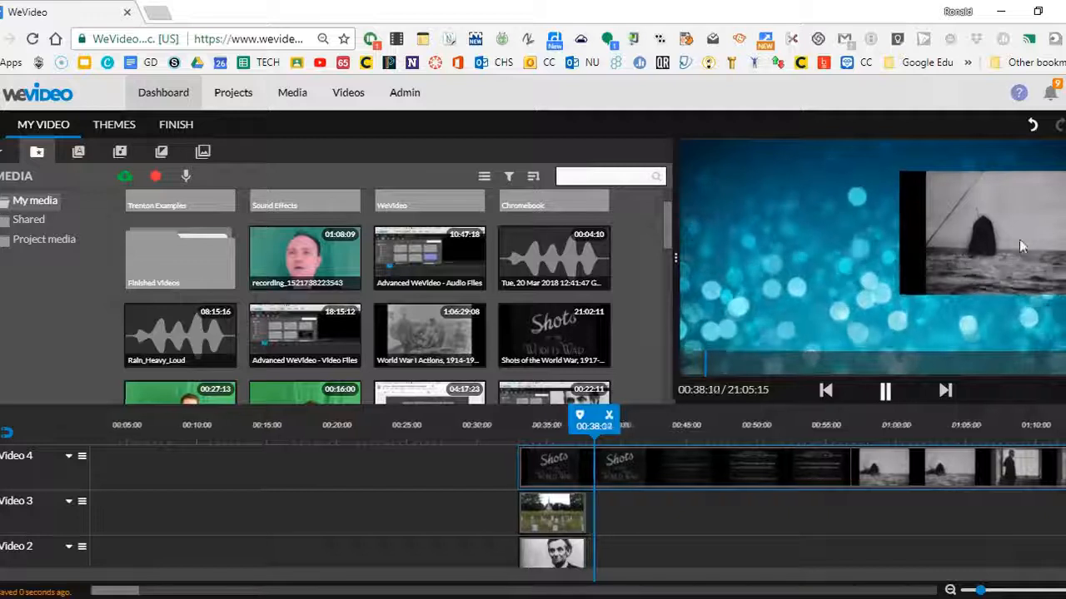
left_click(886, 392)
Step: Extend the cemetery, Lincoln last and Water Bubbles clips so that all three end together at 00:59:15
left_click_drag(555, 527, 857, 526)
left_click(549, 565)
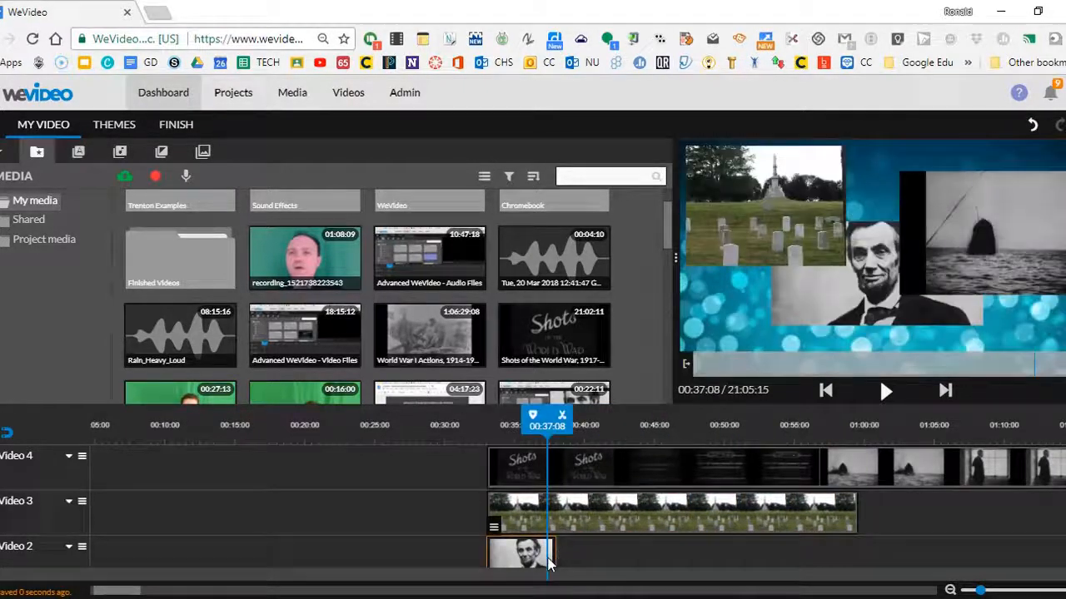
left_click_drag(554, 558, 849, 554)
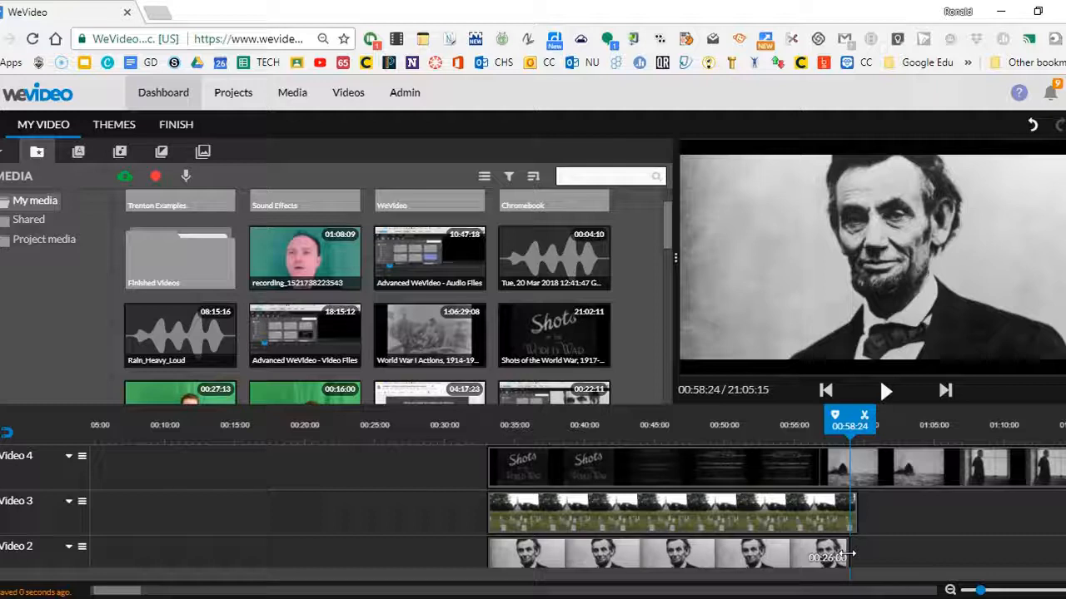
scroll(959, 548, "down", 2)
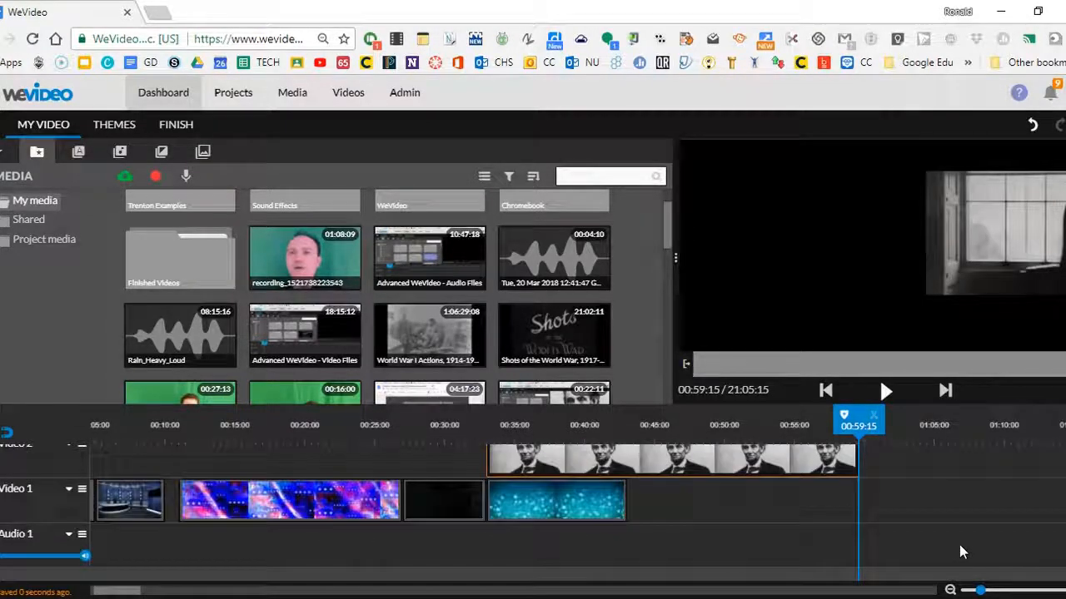
left_click_drag(625, 503, 849, 500)
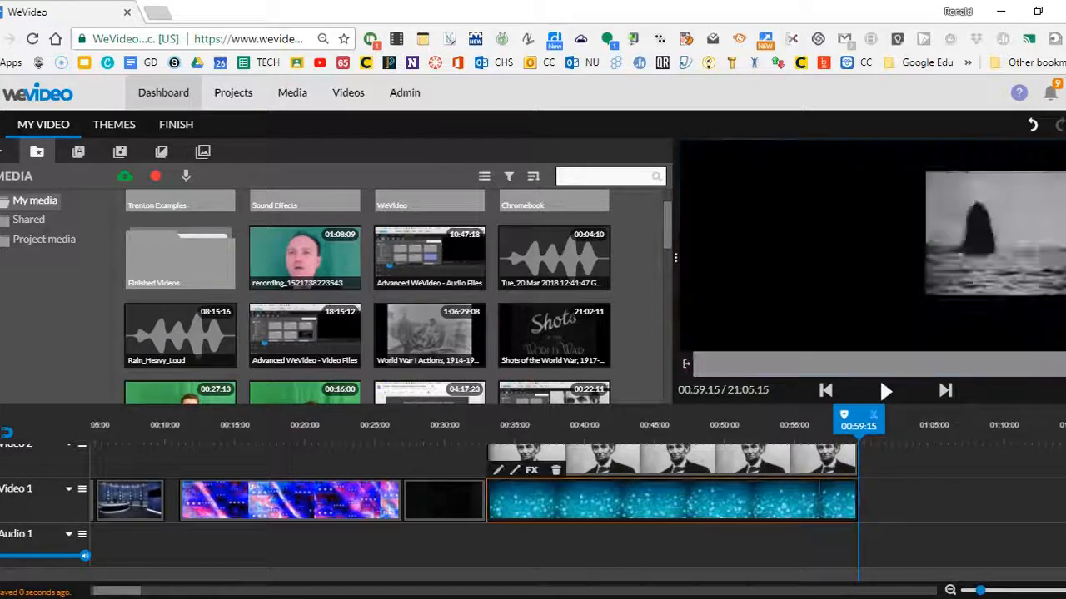
Step: Play the extended four-layer composite from 00:33:19 and pause it at 00:48:24
scroll(849, 500, "up", 2)
left_click_drag(862, 423, 498, 423)
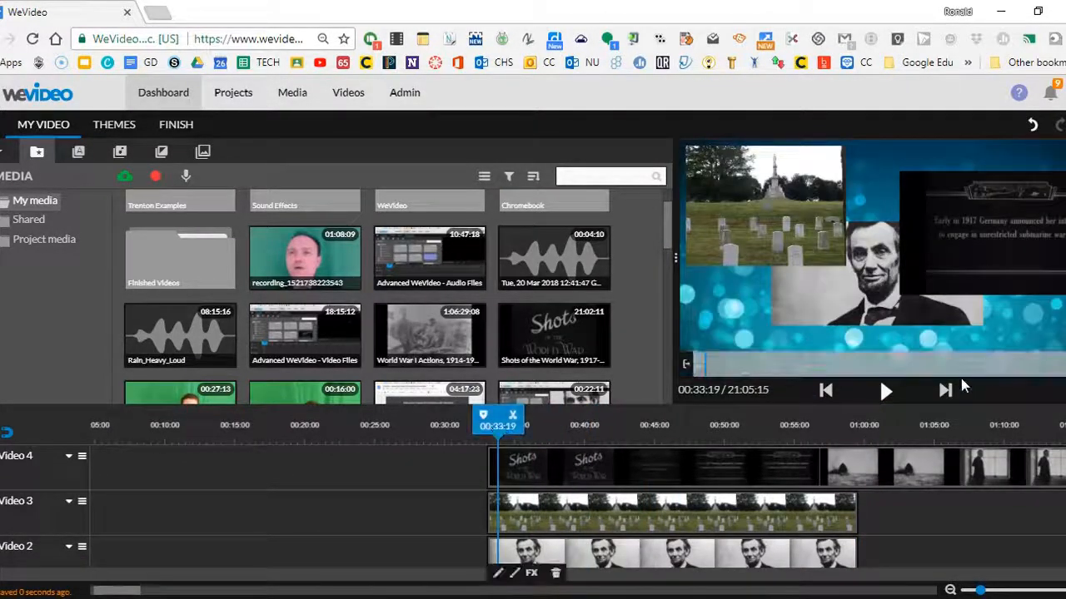
left_click(887, 396)
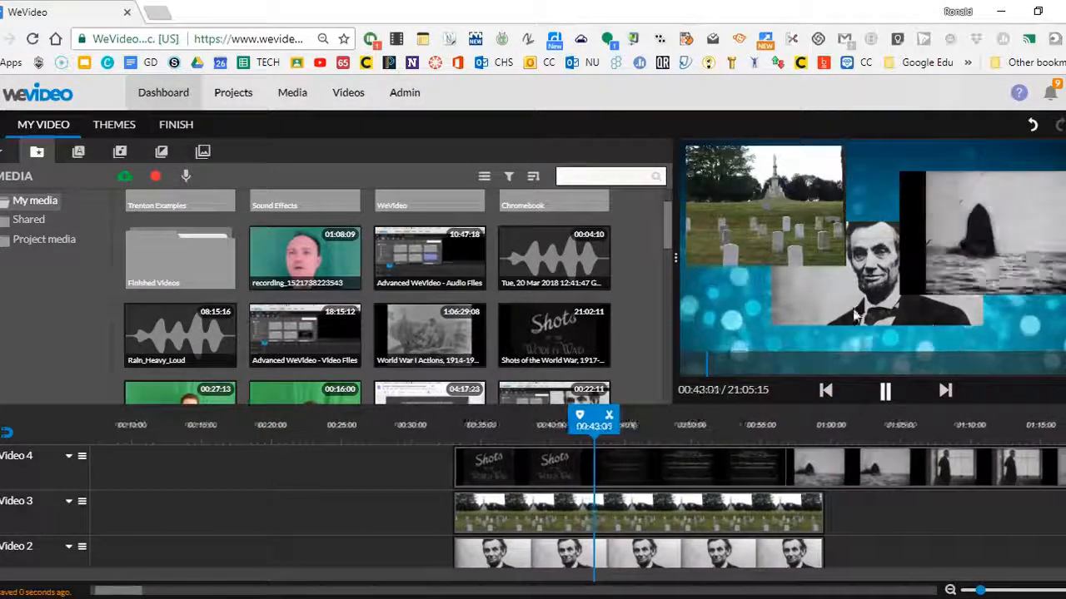
left_click(885, 398)
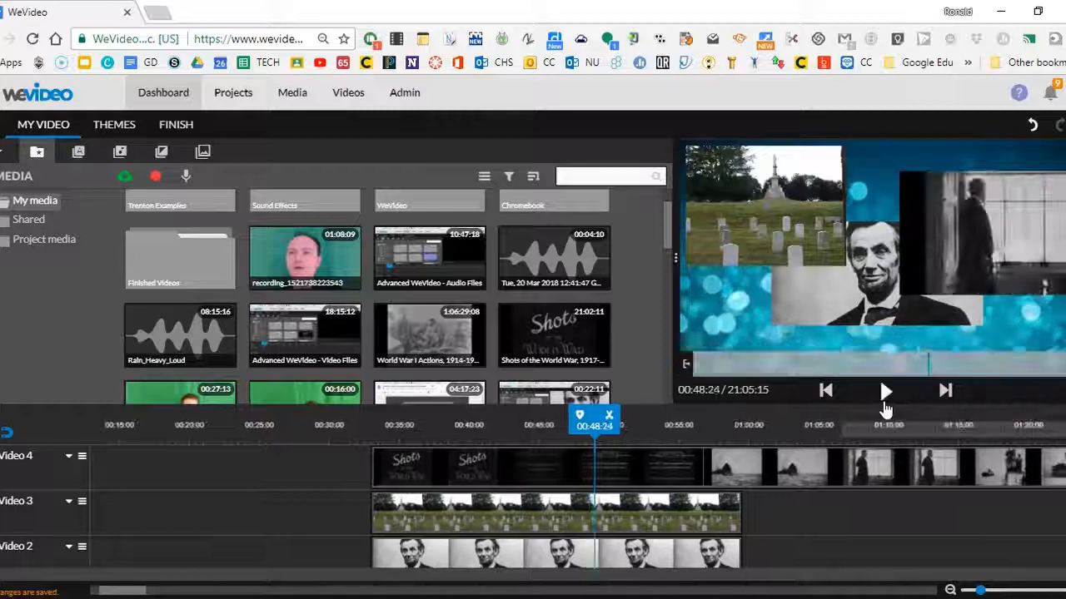
scroll(631, 523, "down", 2)
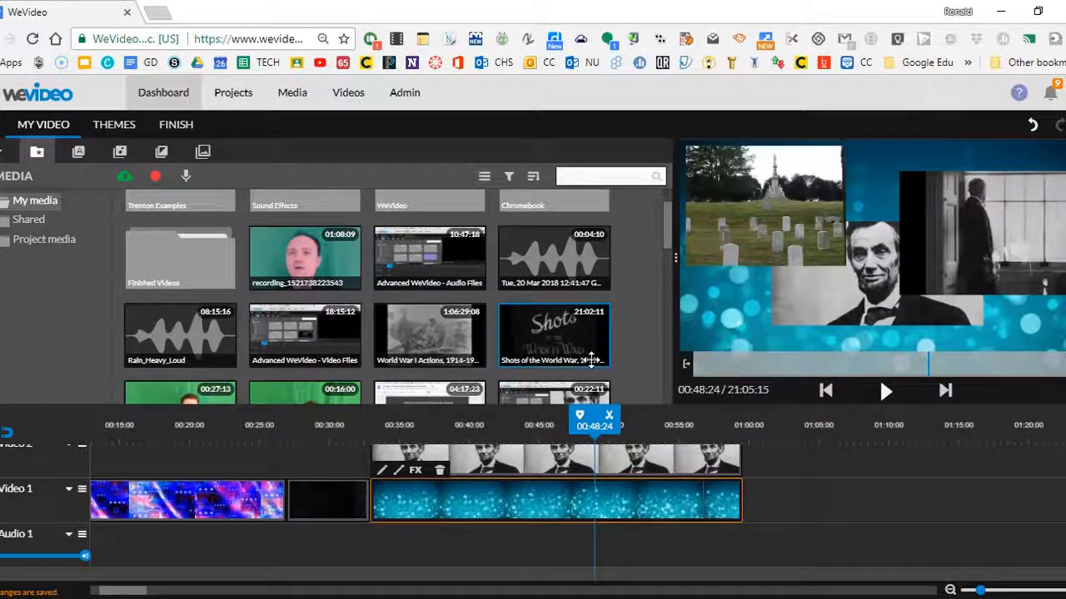
scroll(590, 359, "down", 3)
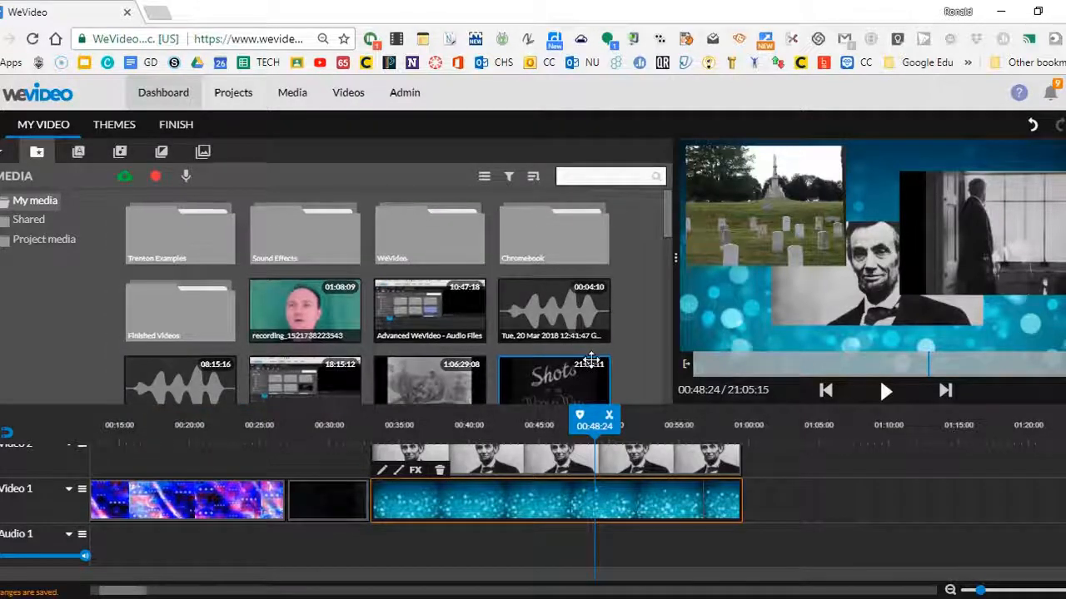
Step: Delete the World War, cemetery and Lincoln last clips from the Video 4, Video 3 and Video 2 tracks
left_click_drag(666, 271, 666, 341)
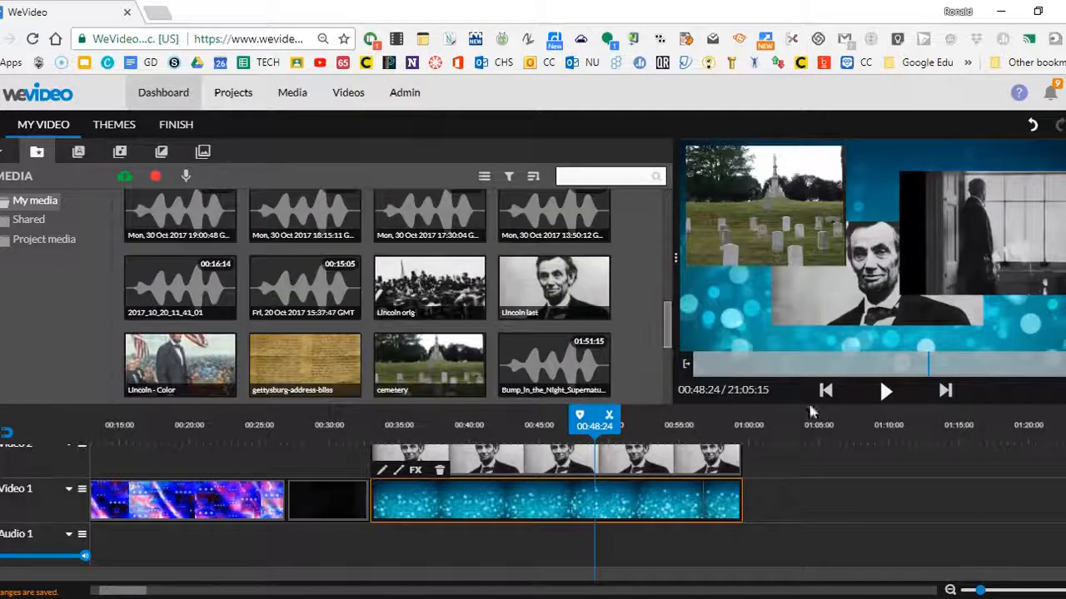
scroll(533, 507, "up", 2)
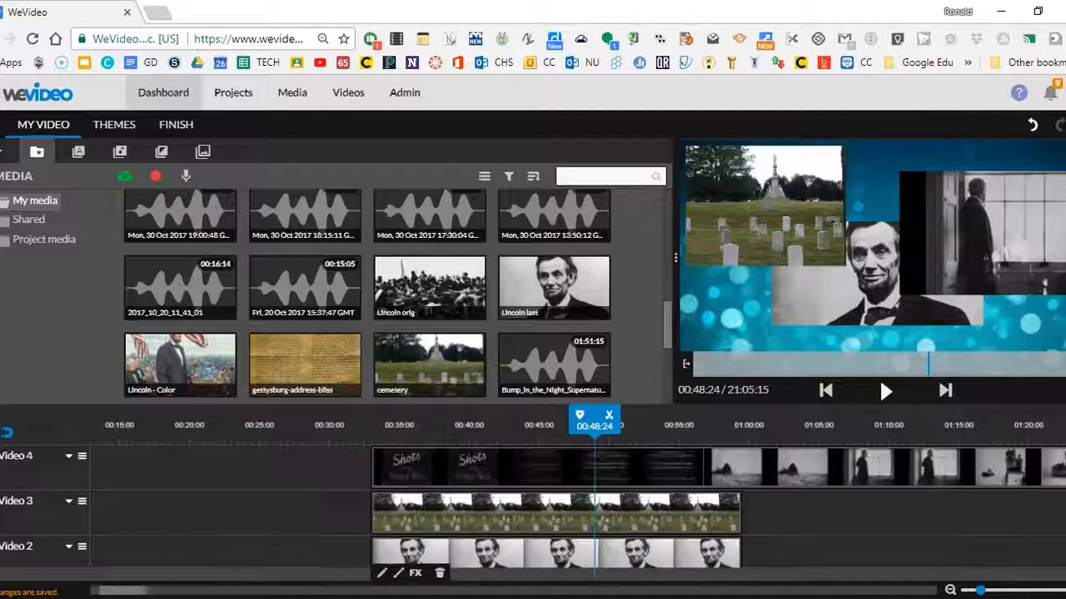
left_click(650, 472)
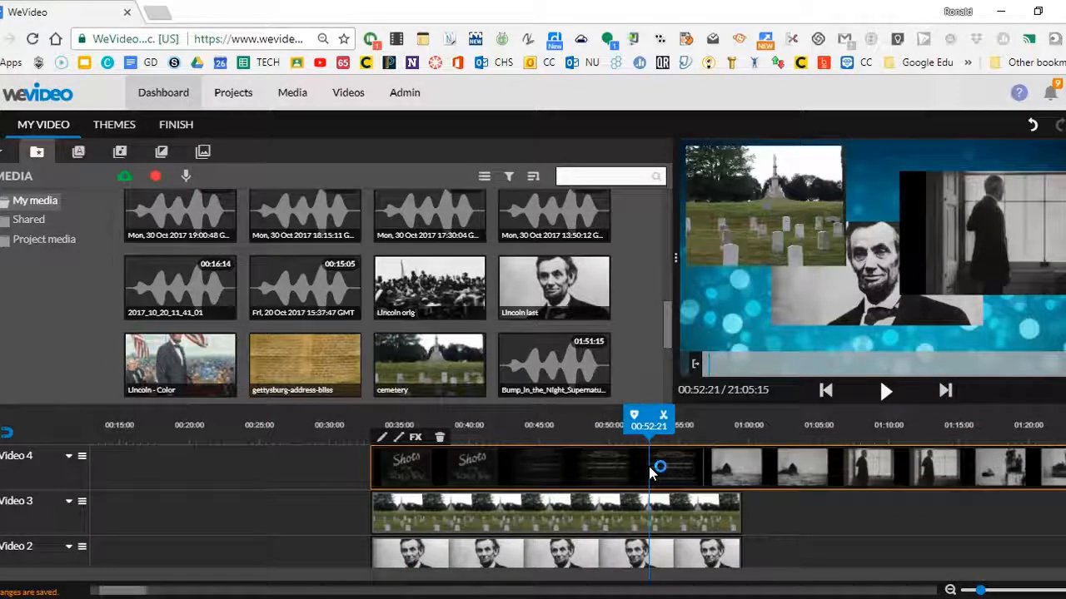
key("Delete")
left_click(614, 522)
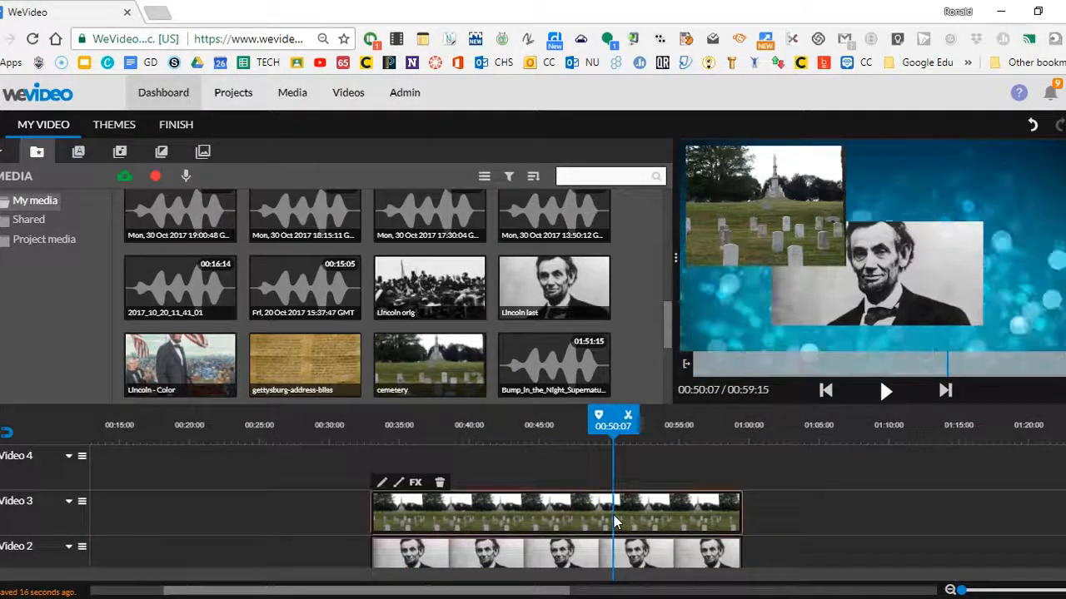
key("Delete")
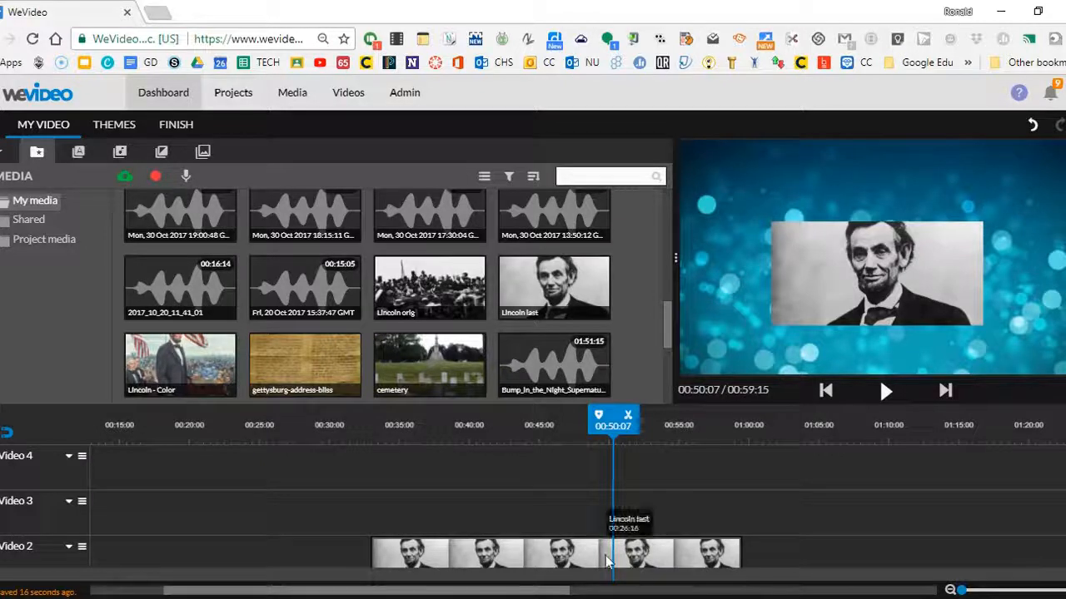
left_click(605, 558)
key("Delete")
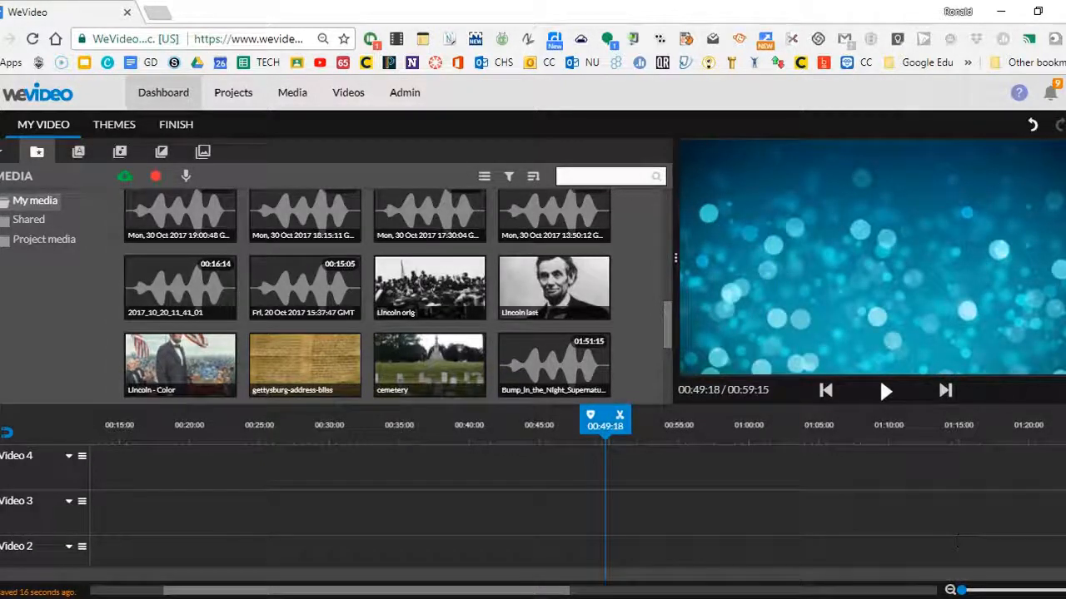
Step: Delete the Water Bubbles, purple motion background and black clips from the Video 1 track
scroll(533, 508, "down", 2)
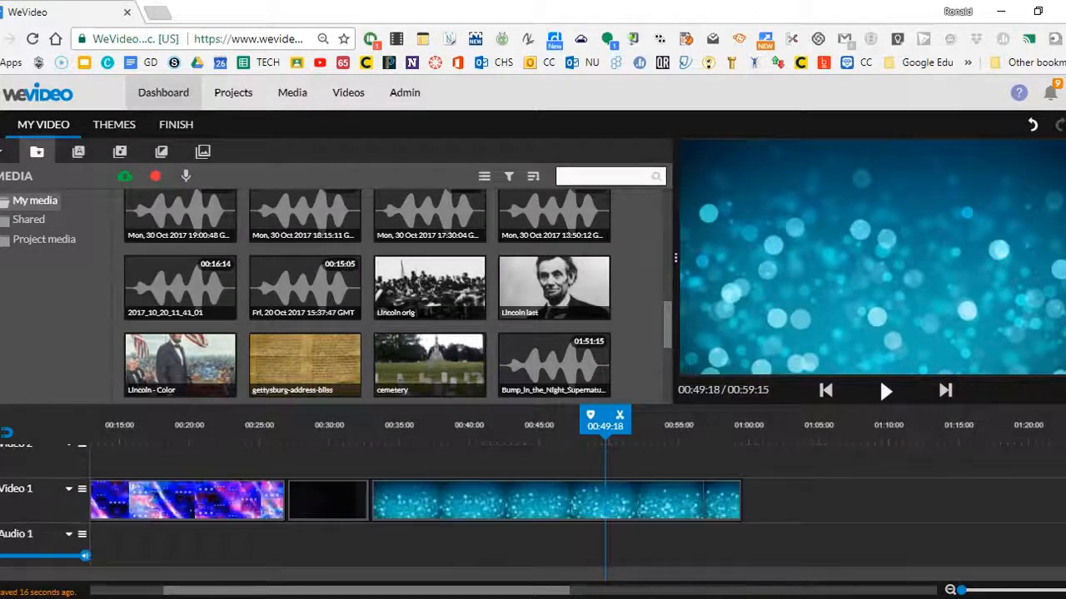
left_click(548, 509)
key("Delete")
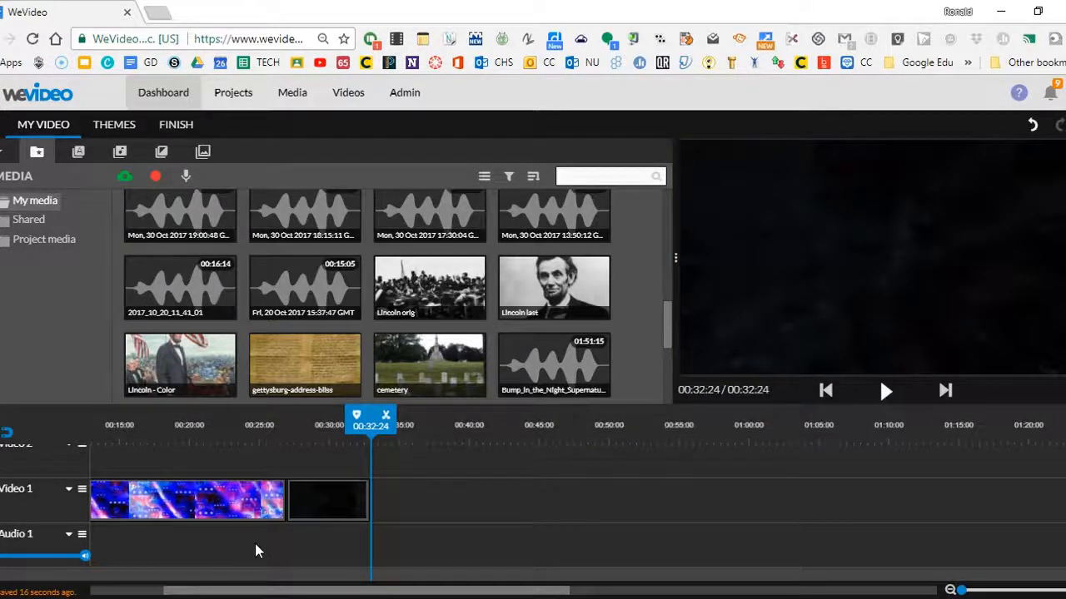
left_click(240, 499)
key("Delete")
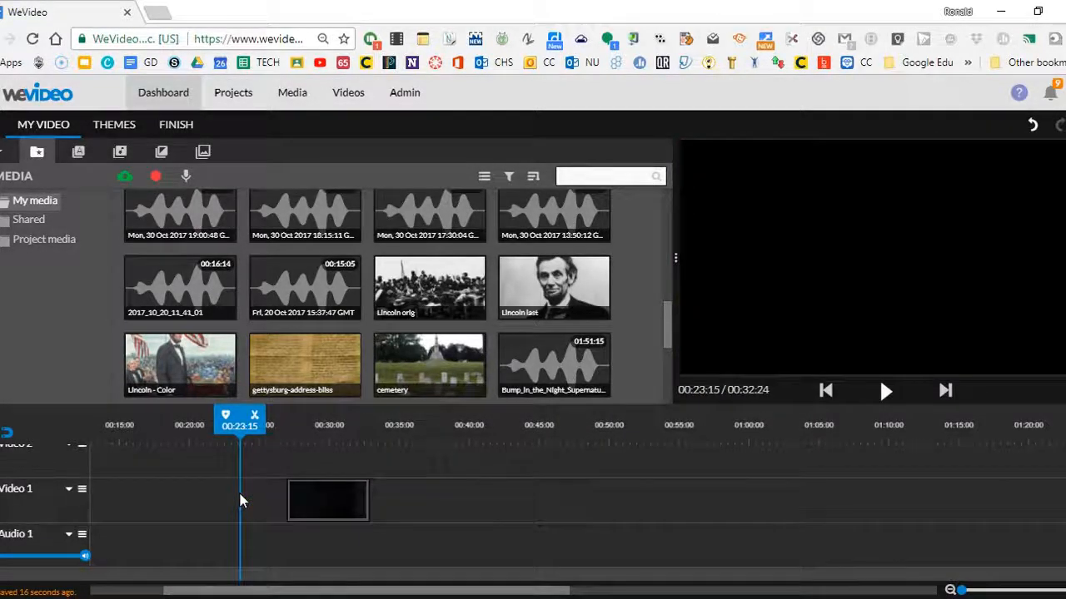
left_click(316, 509)
key("Delete")
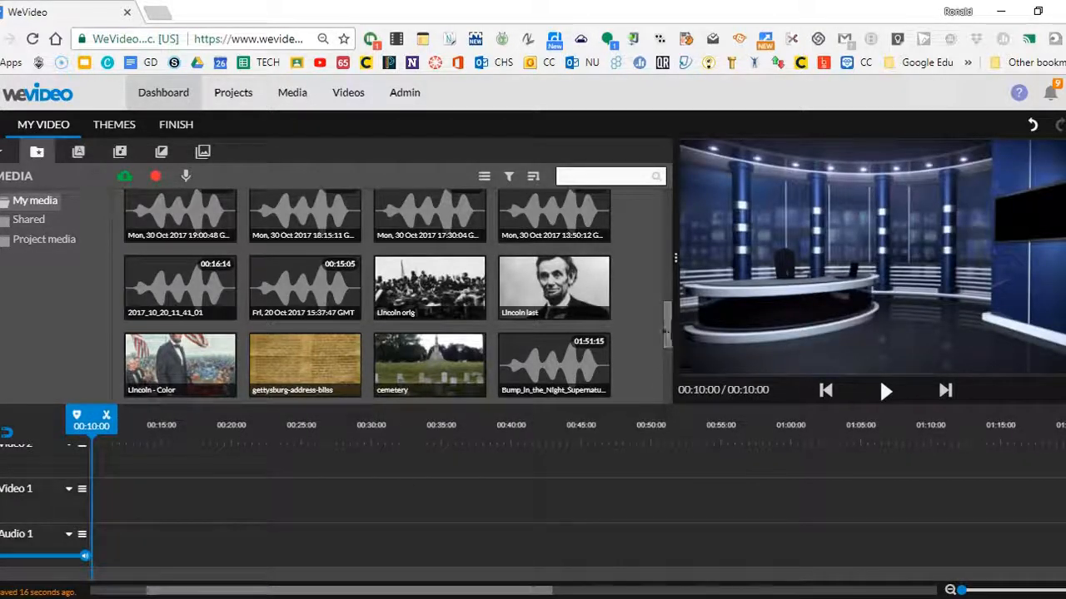
left_click_drag(667, 335, 667, 223)
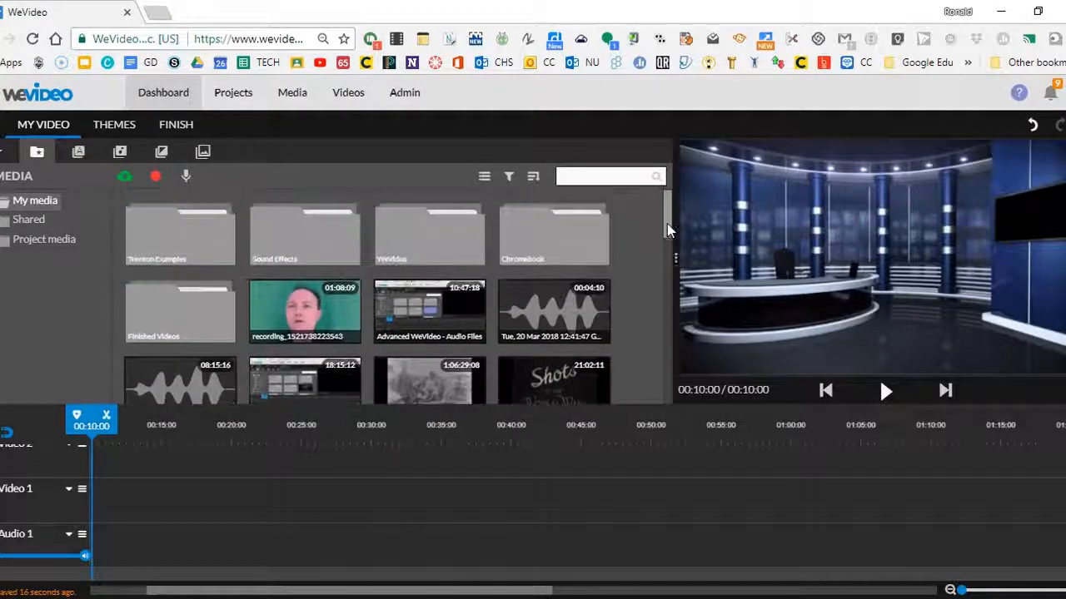
left_click_drag(275, 300, 110, 491)
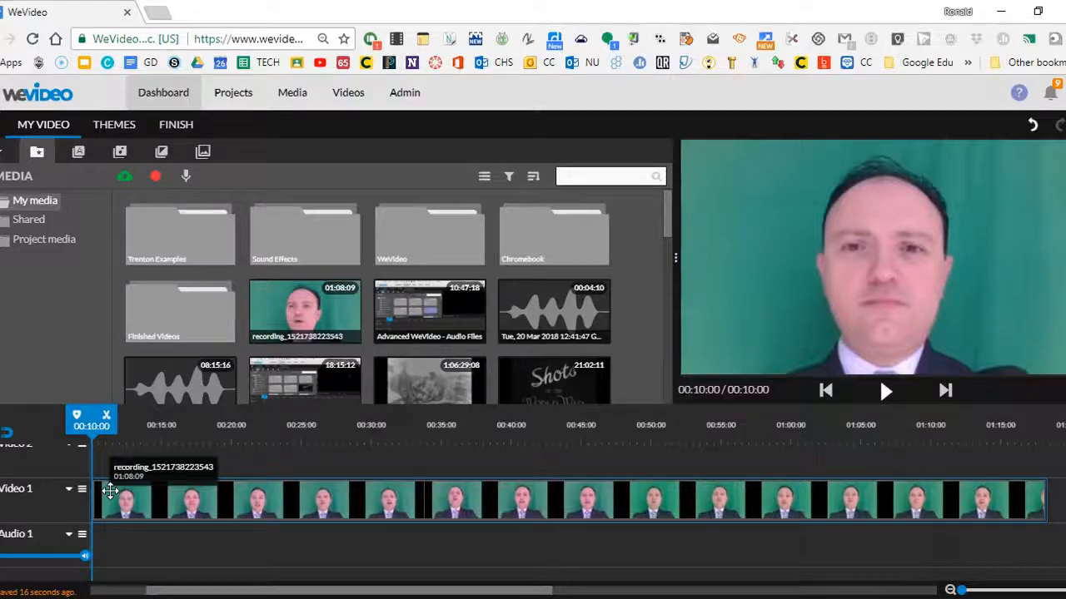
left_click_drag(110, 491, 110, 492)
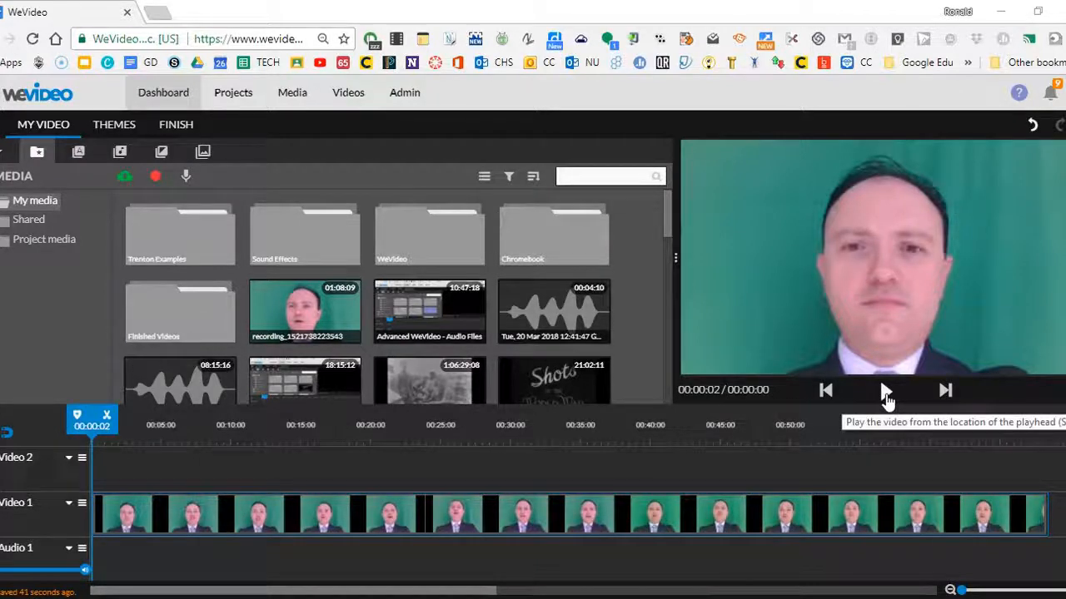
Step: Play the green-screen recording up to 00:45:04 and add a marker titled "Still" there
left_click(885, 391)
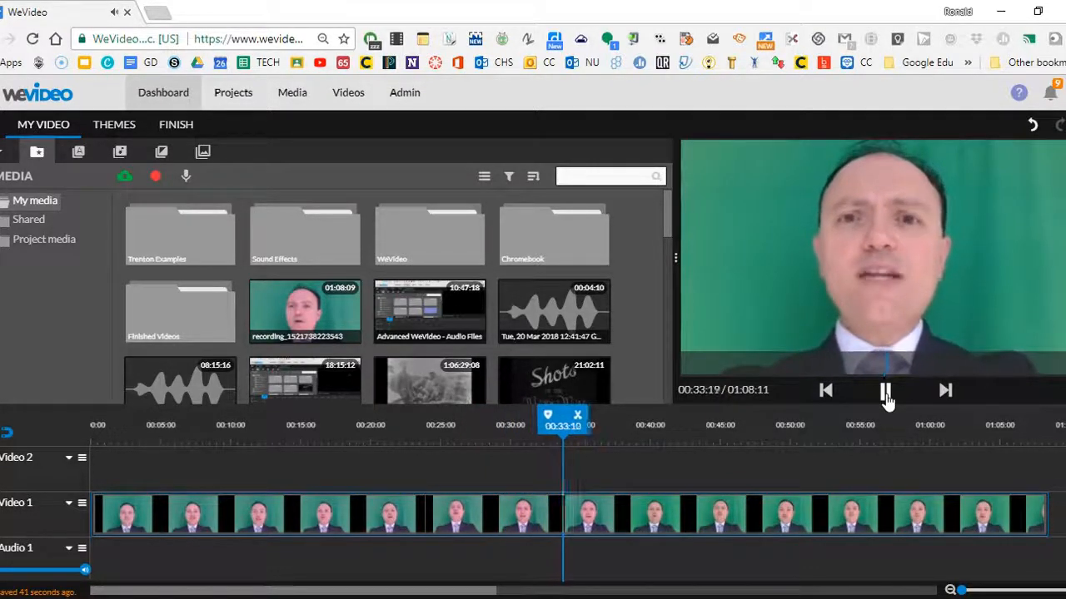
left_click(886, 395)
left_click(886, 395)
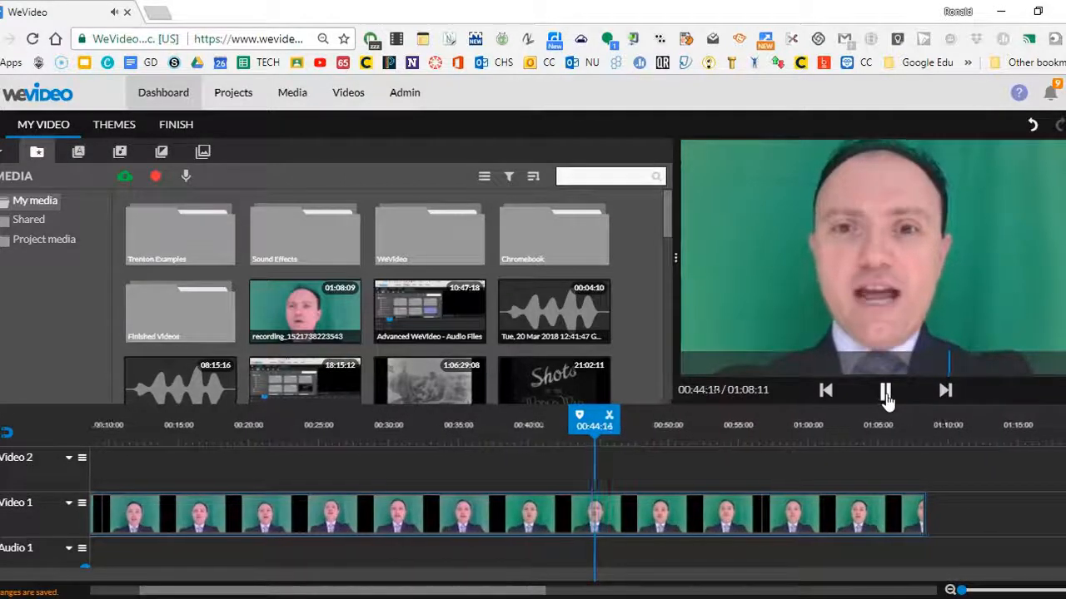
left_click(886, 393)
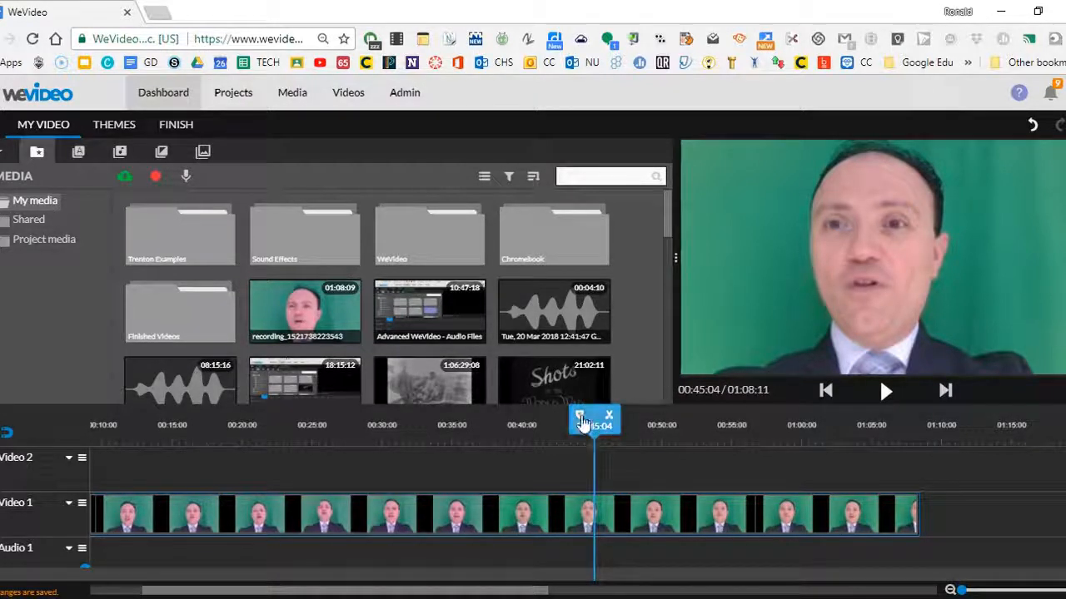
left_click(581, 422)
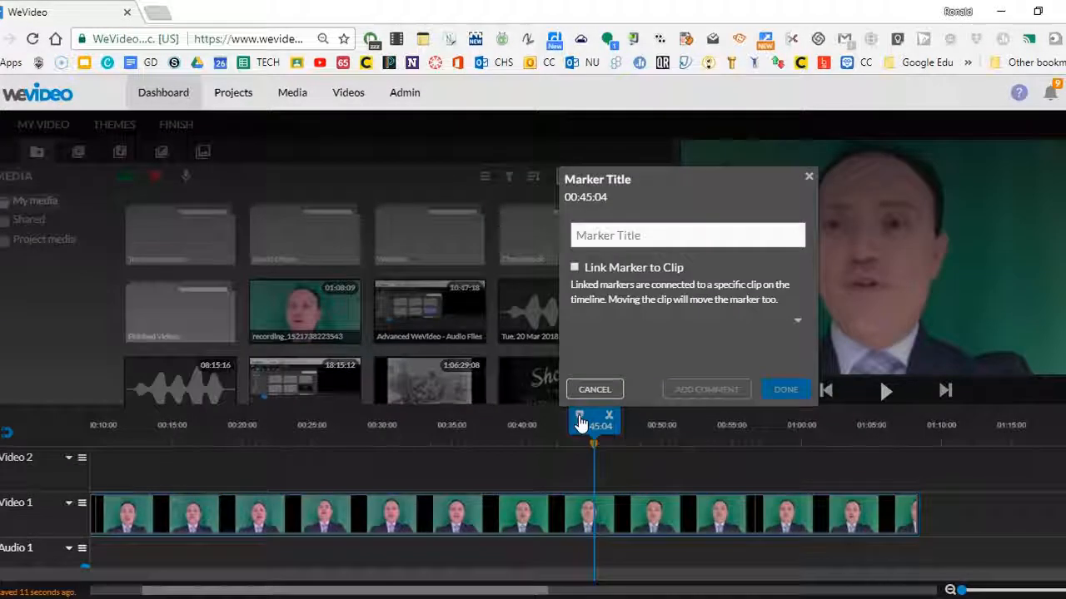
left_click(609, 236)
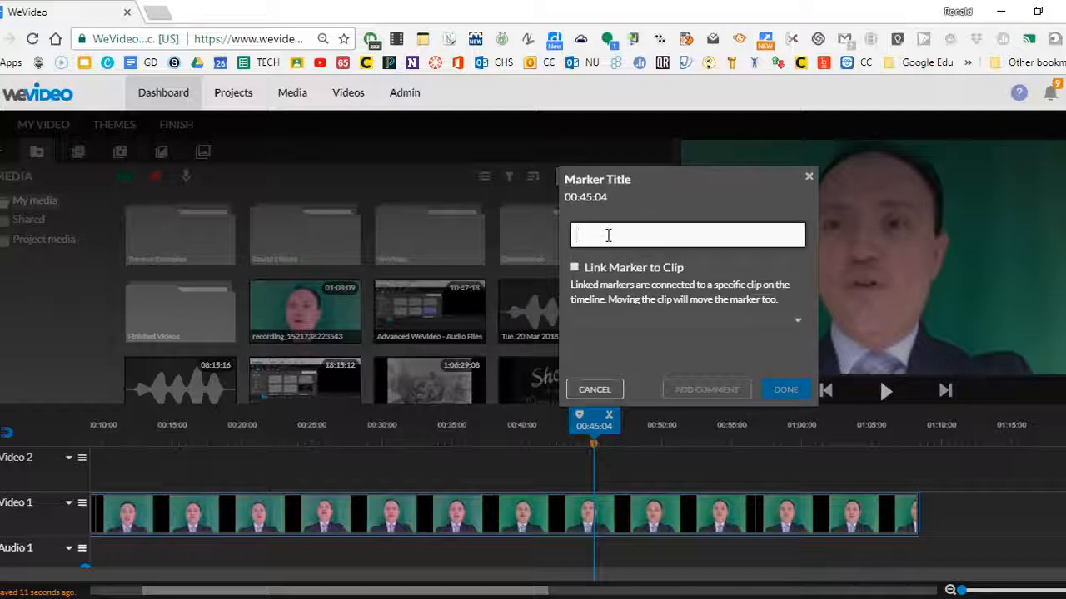
type("Still")
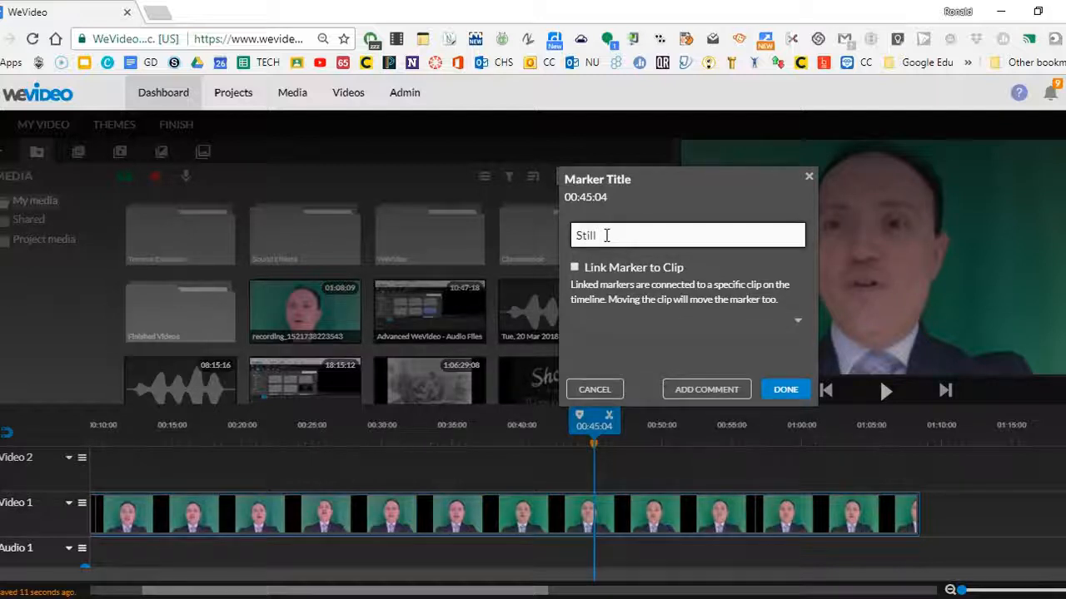
left_click(783, 390)
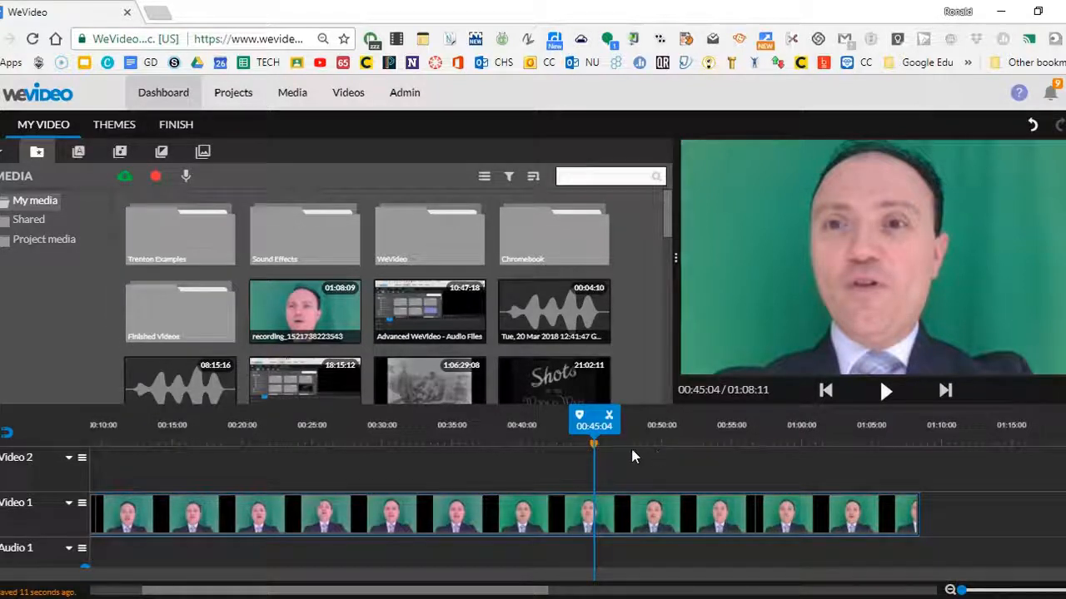
Step: Continue playing the recording to 00:51:04 and add a marker titled "Video" there
left_click(885, 390)
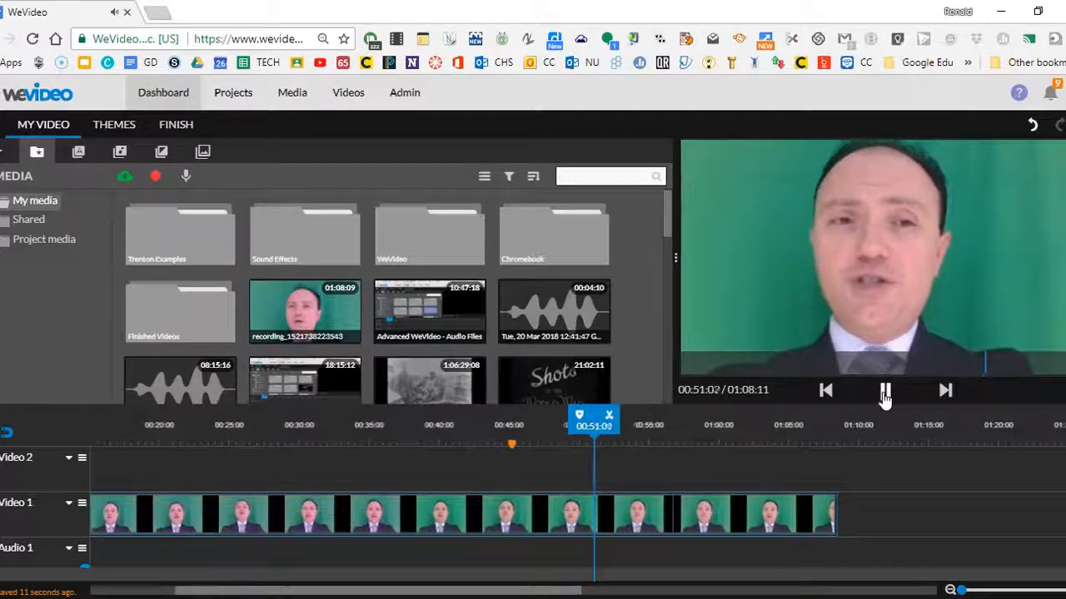
left_click(885, 391)
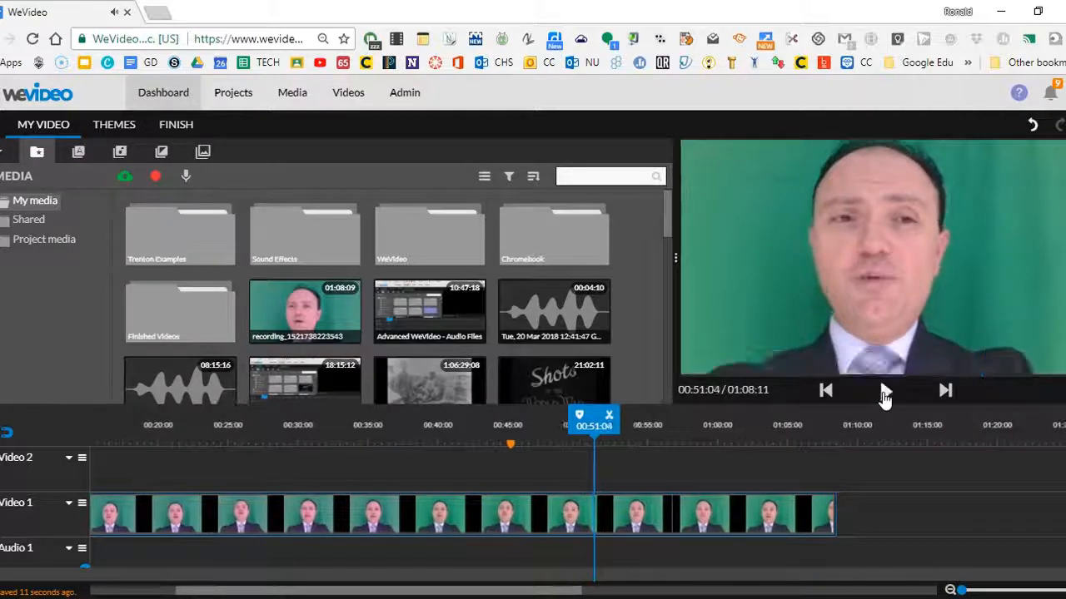
left_click(581, 418)
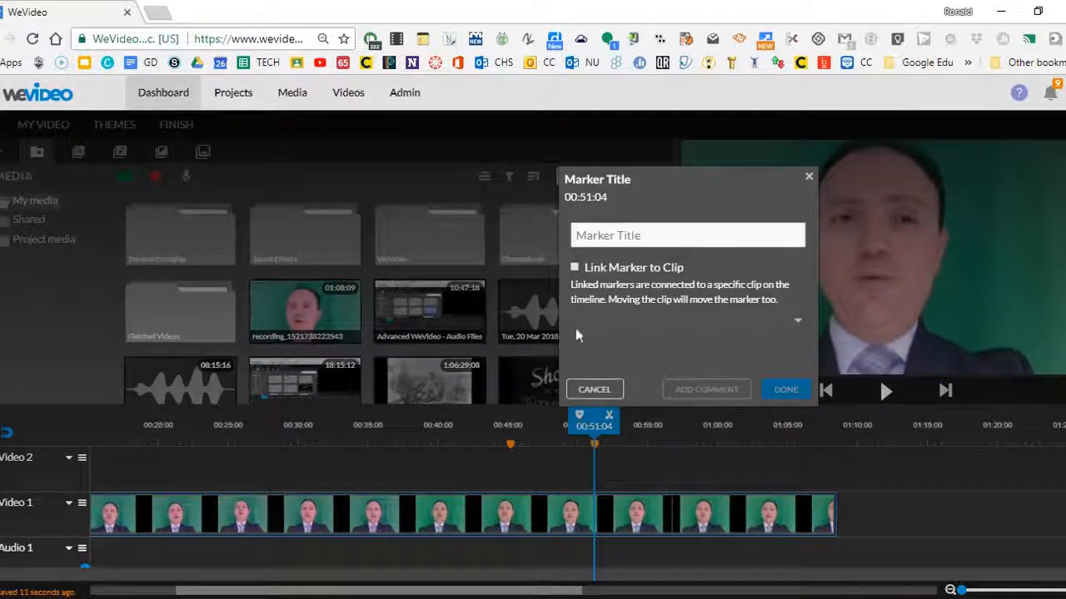
left_click(621, 240)
type("Vide0")
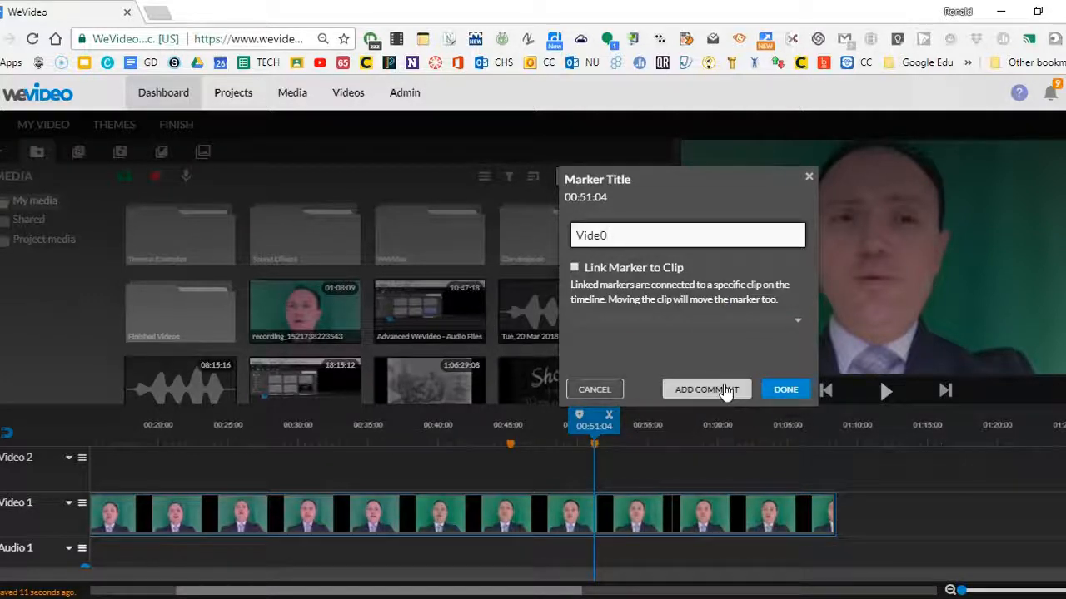
key("BackSpace")
type("o")
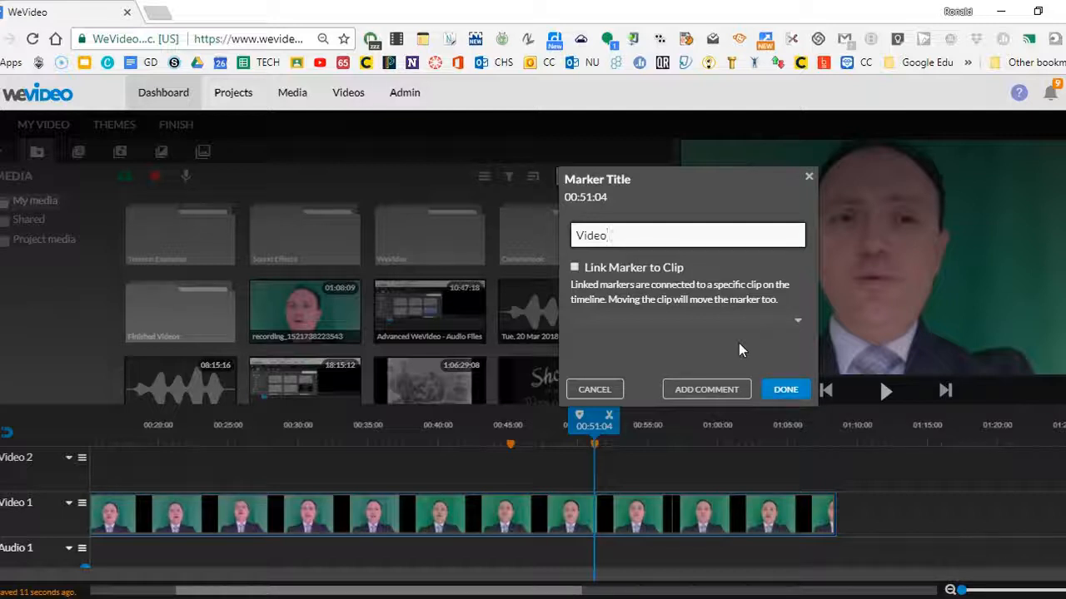
left_click(785, 391)
Step: Continue playing the recording to 01:00:10 and add a marker titled "Background" there
left_click(885, 396)
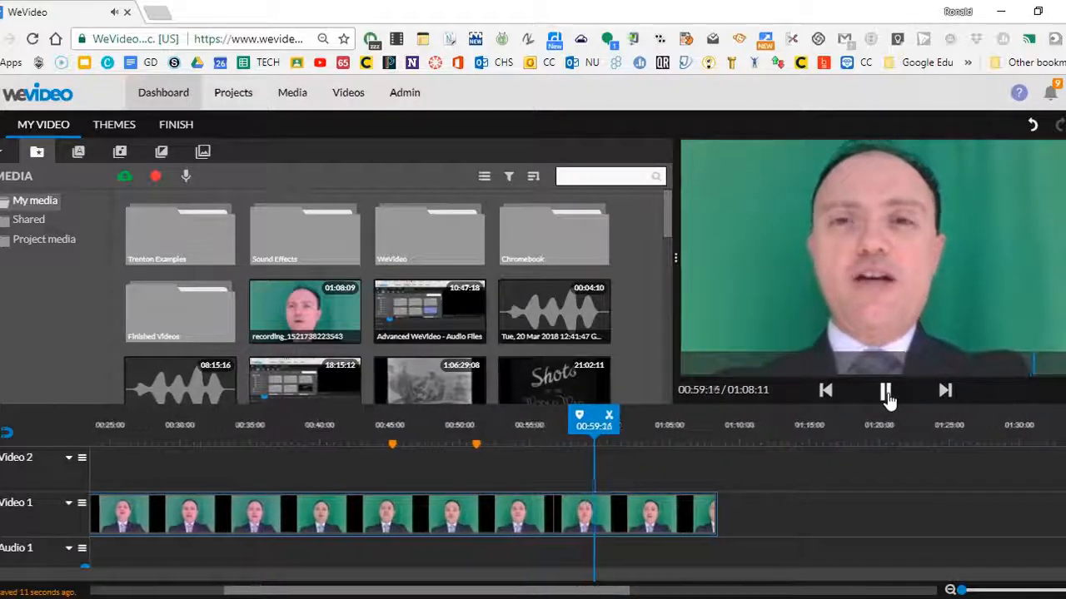
left_click(888, 398)
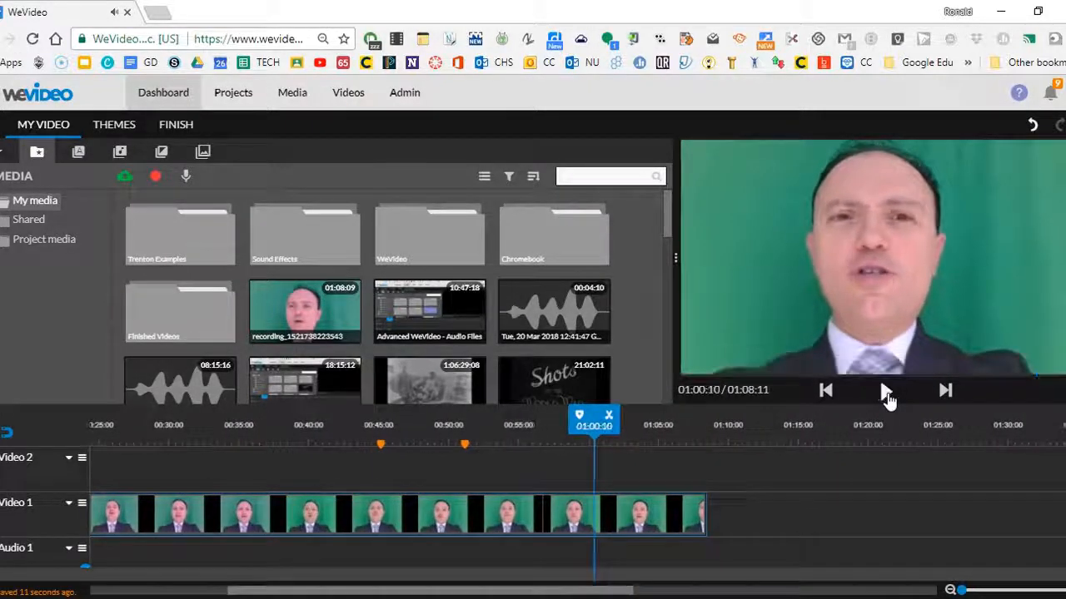
left_click(581, 420)
left_click(602, 240)
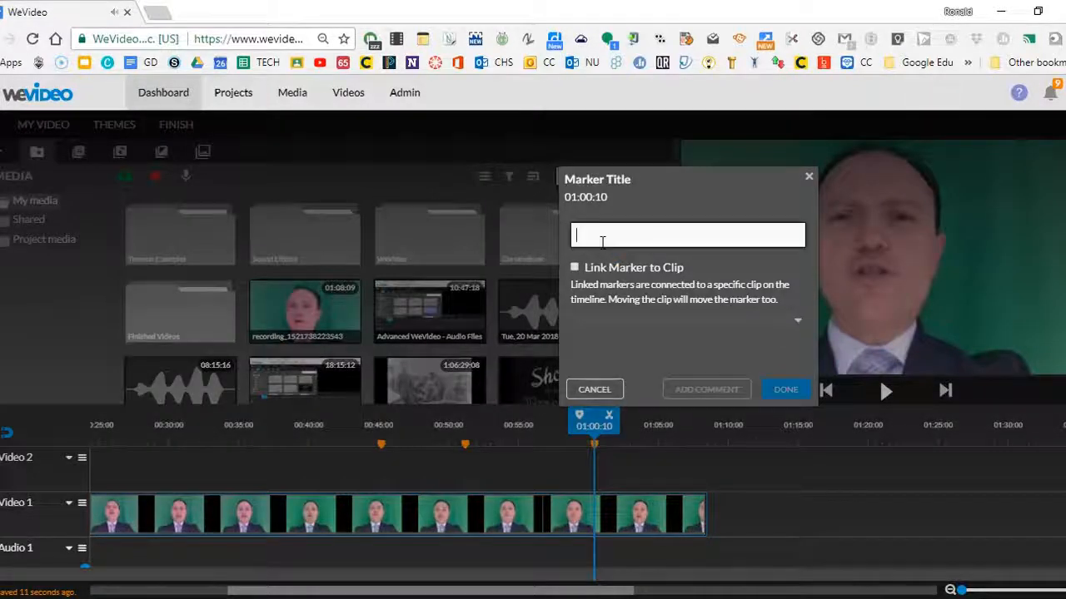
type("Background")
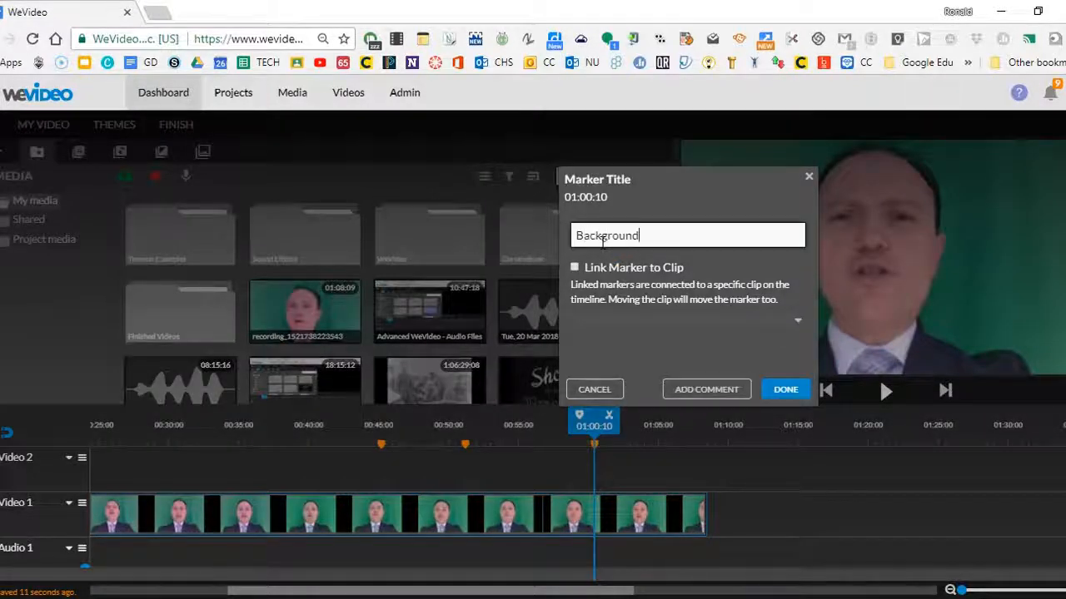
left_click(808, 398)
Step: Play out the rest of the recording, return the playhead to 00:00:00, and check the Record Screen and Webcam options
left_click(885, 390)
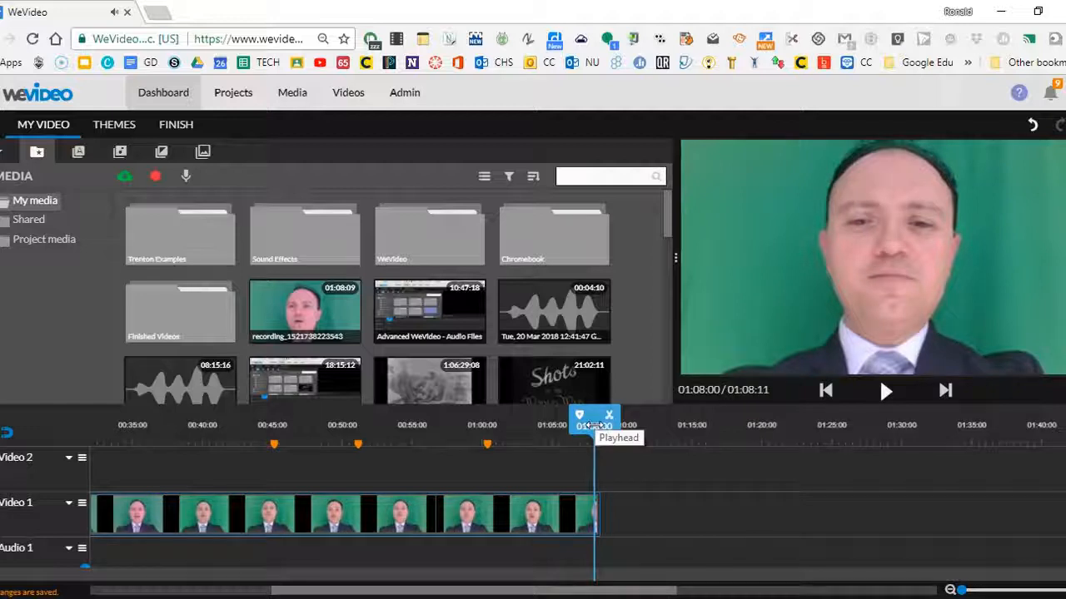
left_click_drag(594, 428, 74, 430)
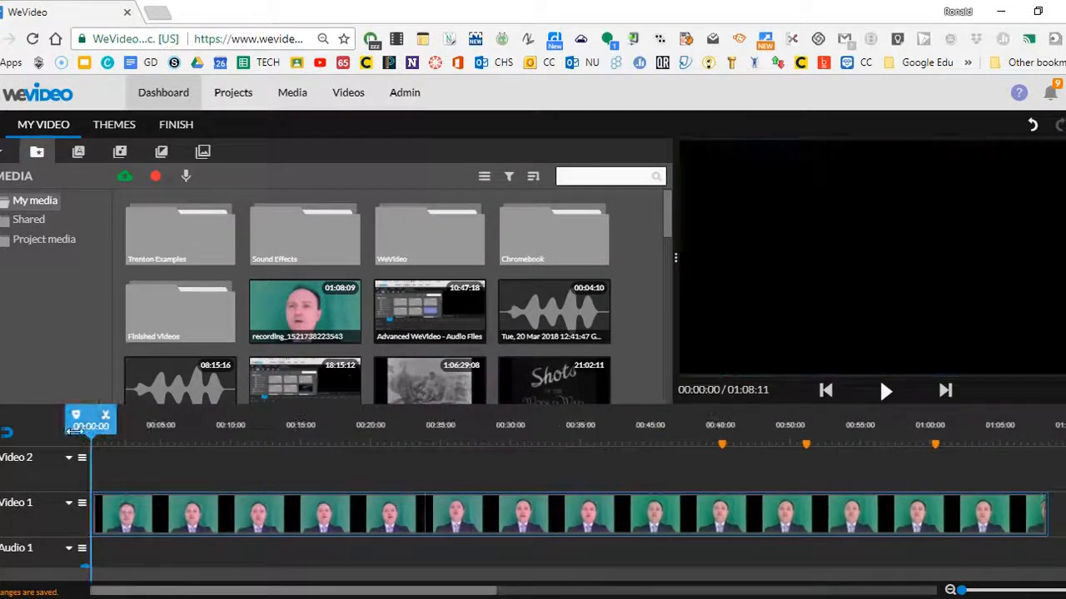
left_click(156, 181)
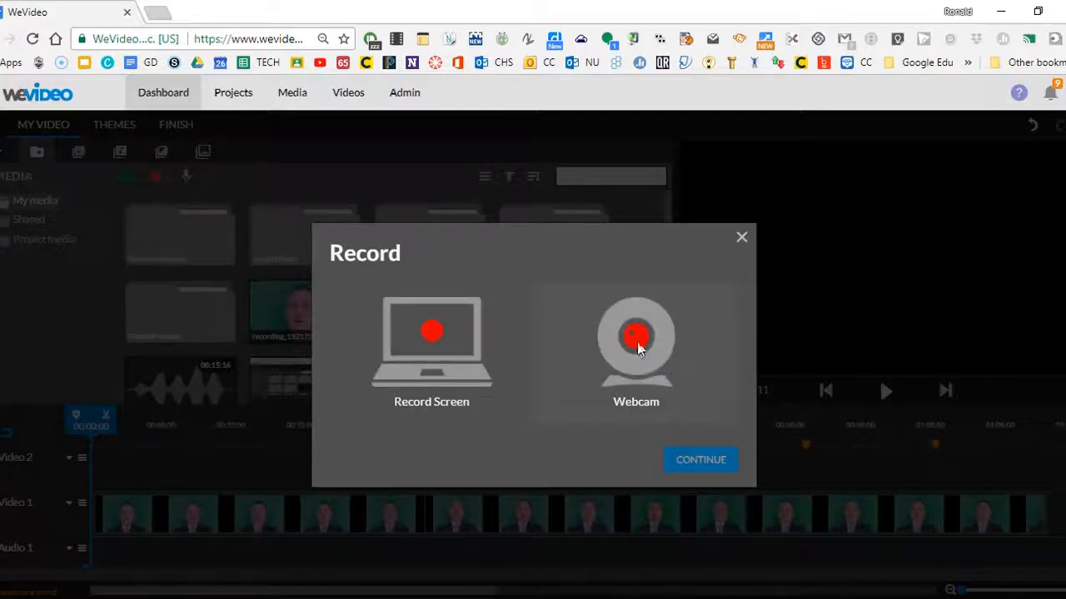
left_click(743, 239)
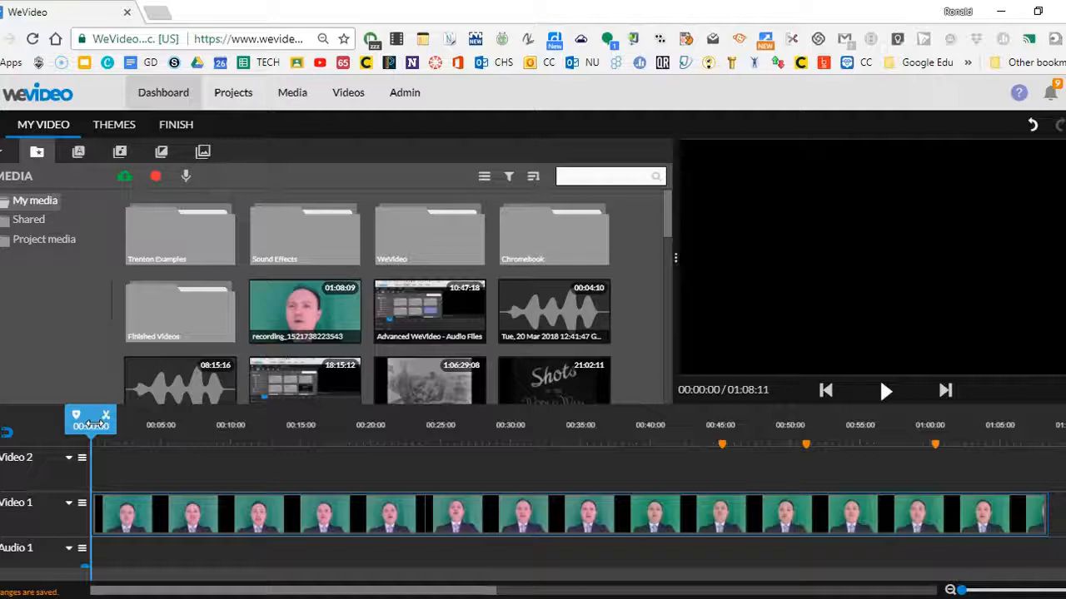
Step: Play the recording from about 00:36:00 and pause it at 00:39:03
left_click(445, 424)
left_click_drag(474, 425, 597, 425)
left_click(889, 391)
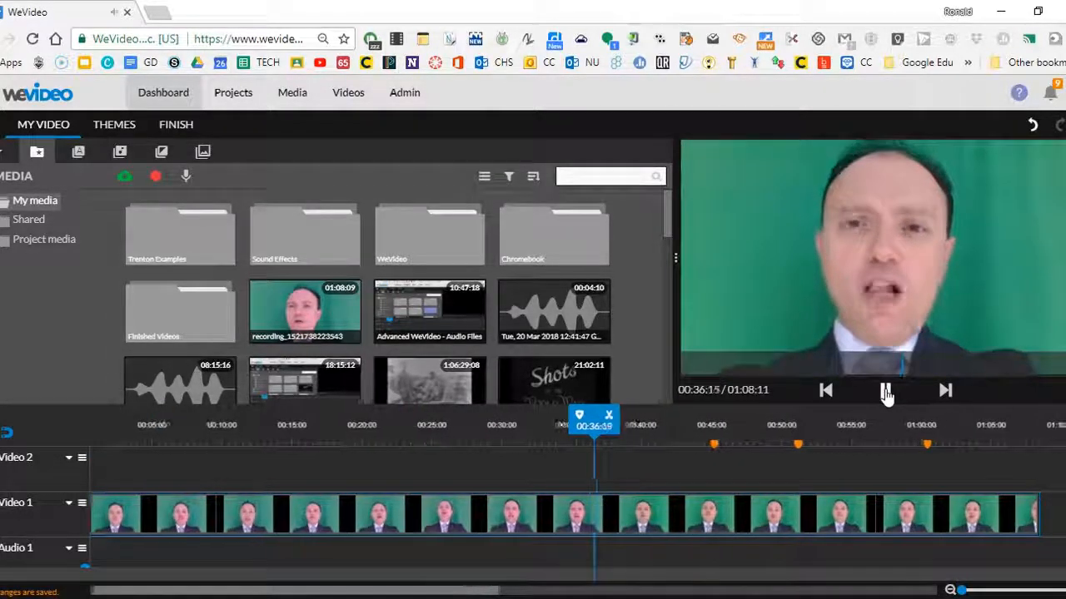
left_click(887, 391)
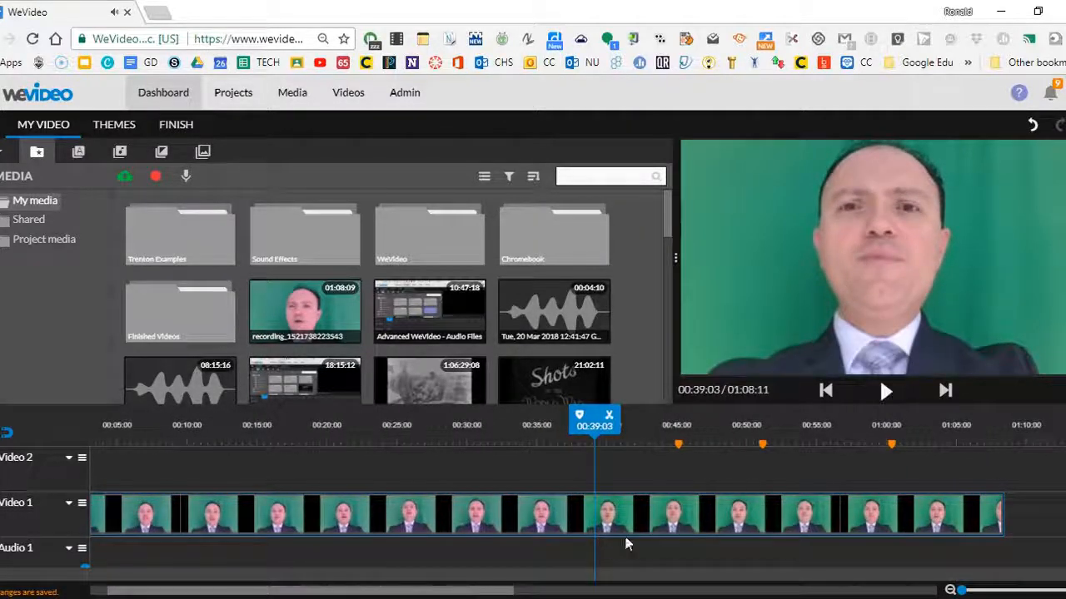
Step: Split the green-screen recording on Video 1 at 00:38:06 and move the playhead to 00:38:21
left_click(581, 517)
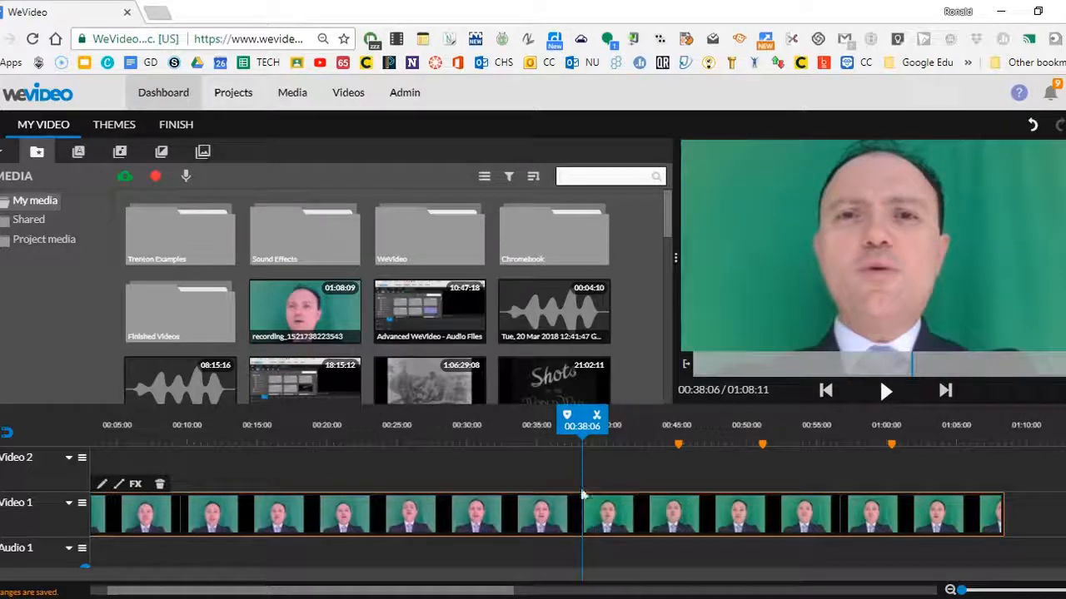
left_click(598, 418)
left_click_drag(588, 414, 595, 418)
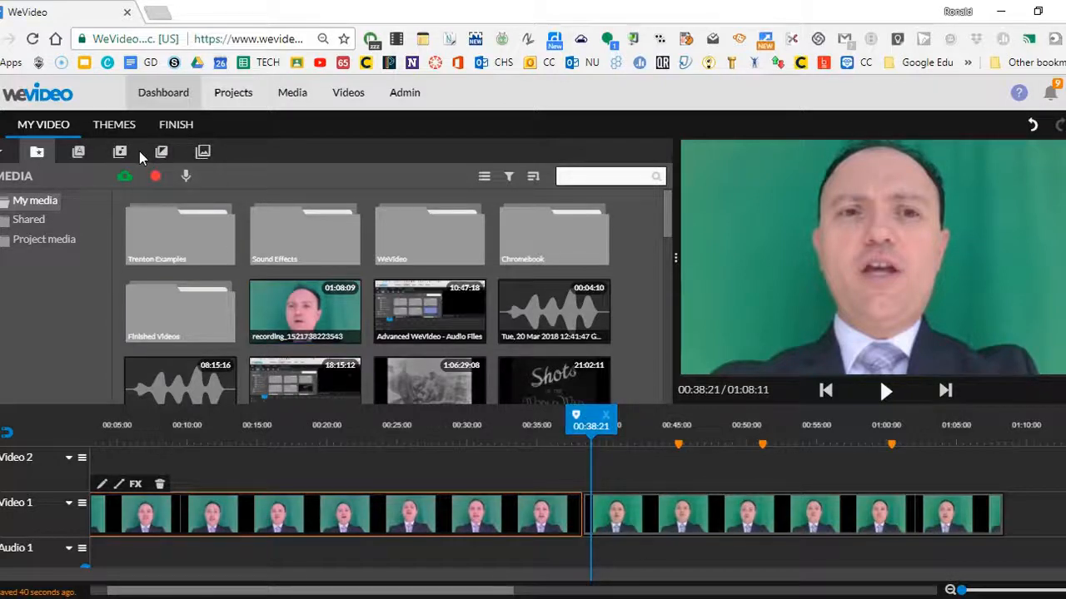
Step: Apply color keying to the second part of the recording, sampling the green backdrop (379a71) as the color to remove
double_click(661, 518)
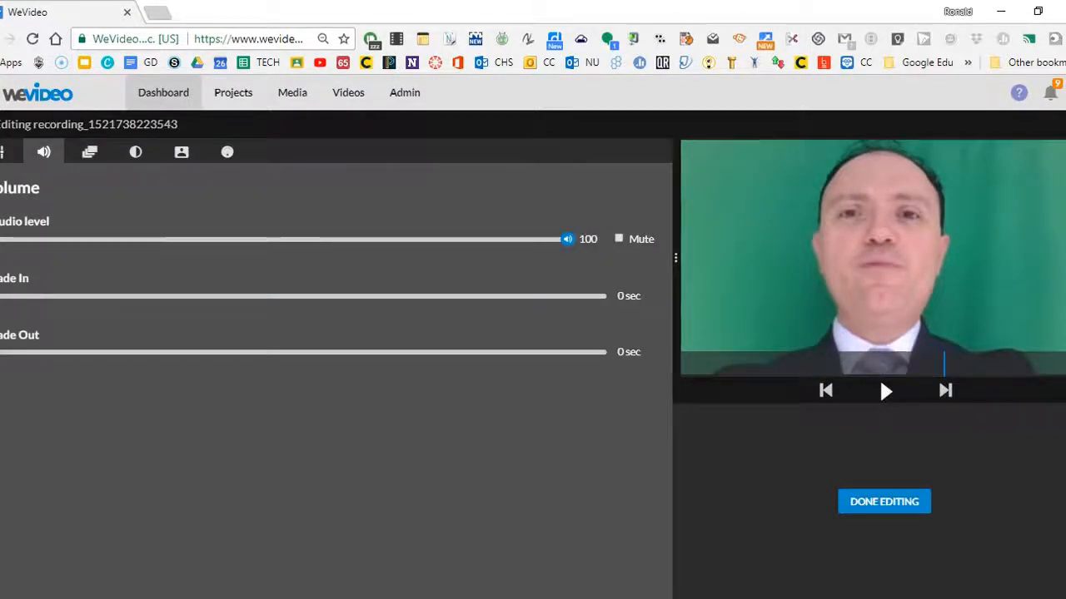
left_click(886, 505)
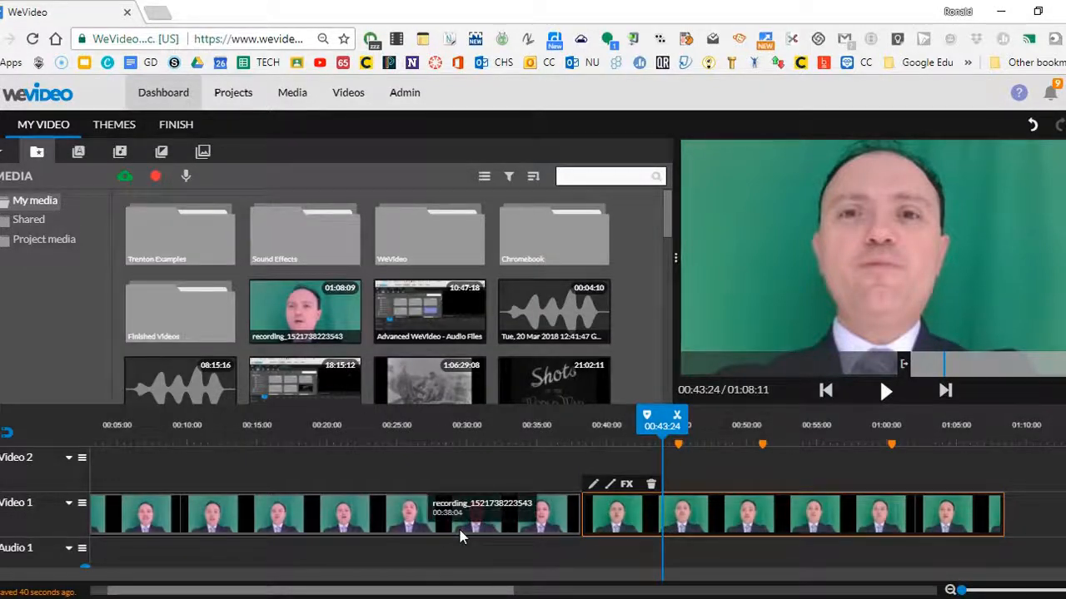
double_click(614, 526)
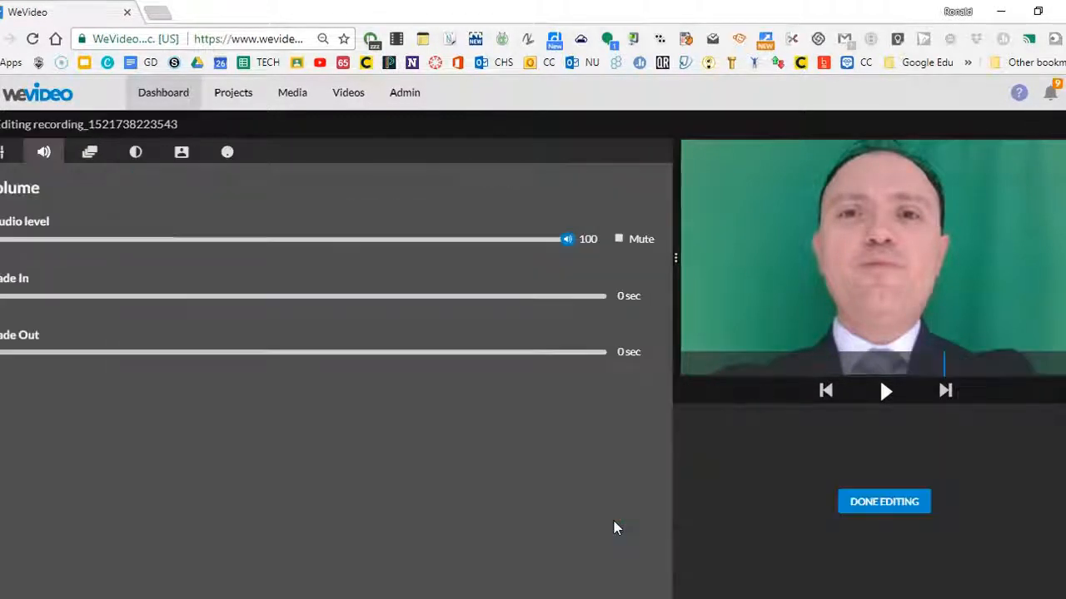
left_click(183, 156)
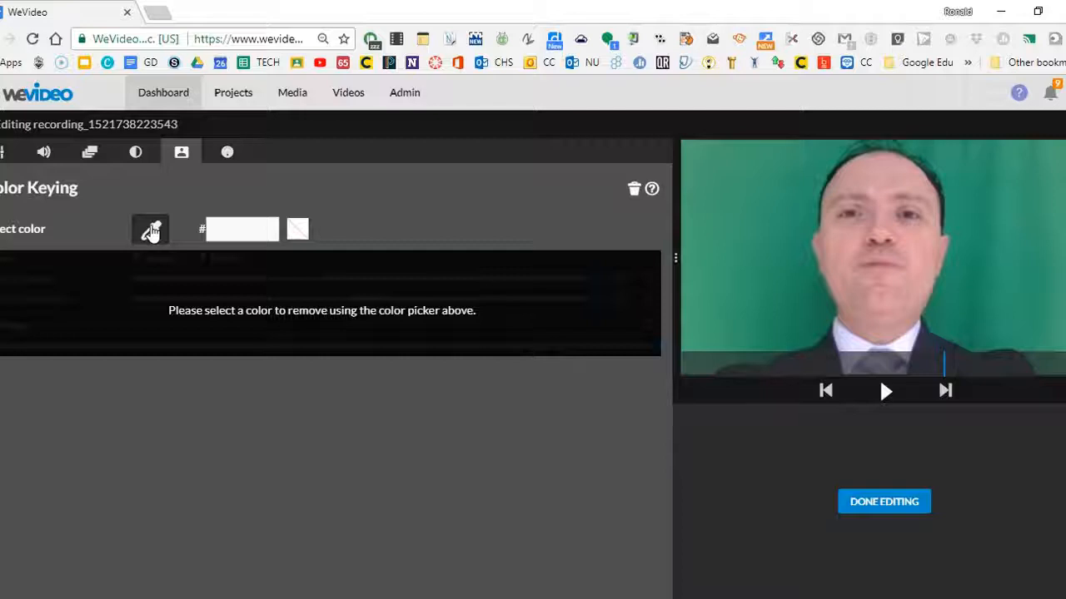
left_click(744, 212)
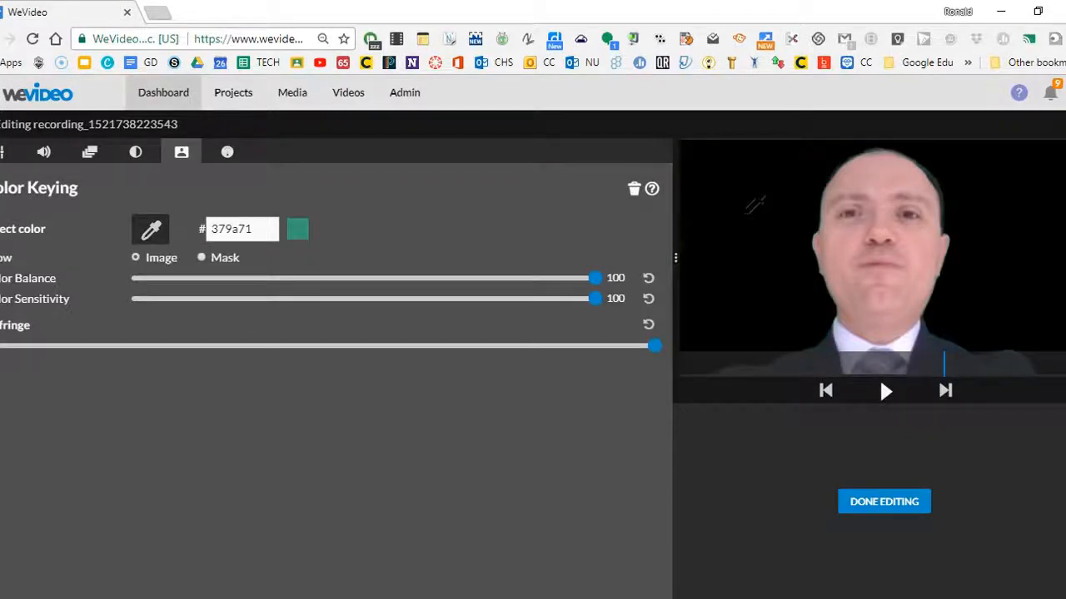
left_click(889, 504)
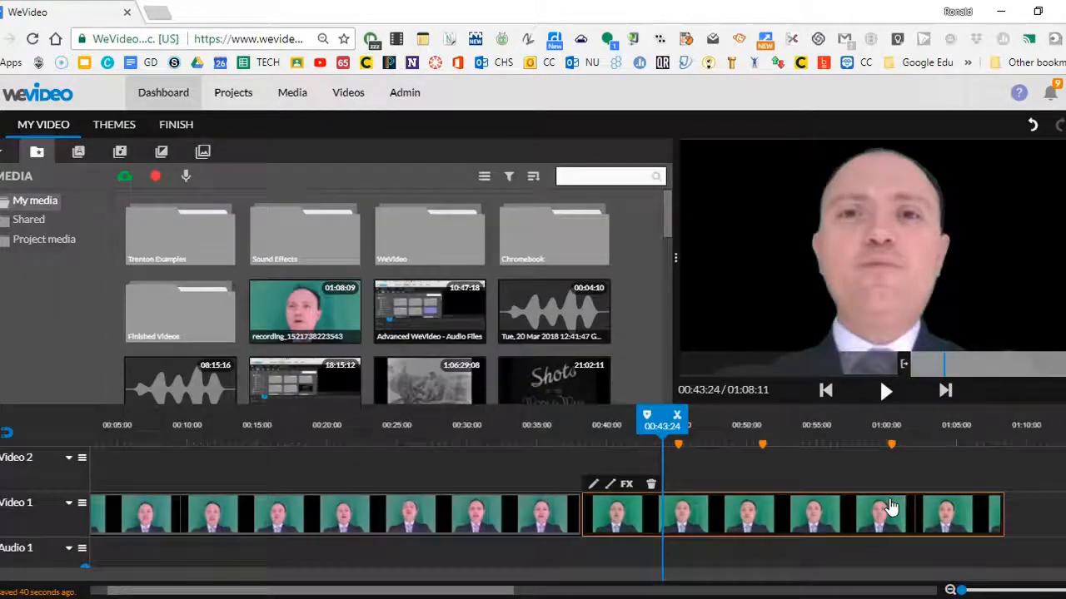
Step: Play the keyed clip from 00:38:21 and pause it at 00:44:03
left_click_drag(679, 450, 587, 442)
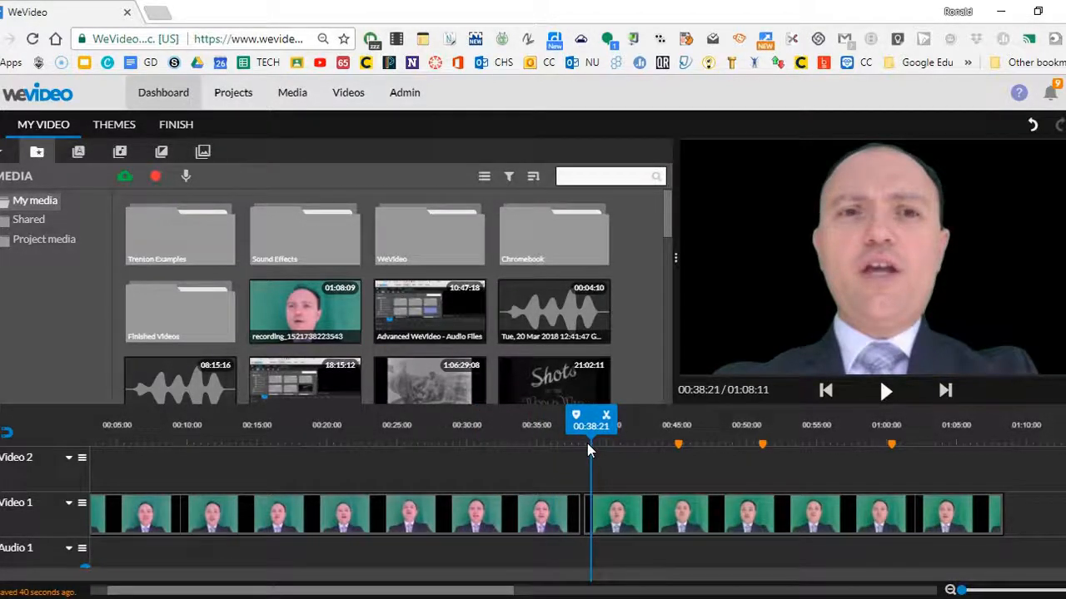
left_click(887, 393)
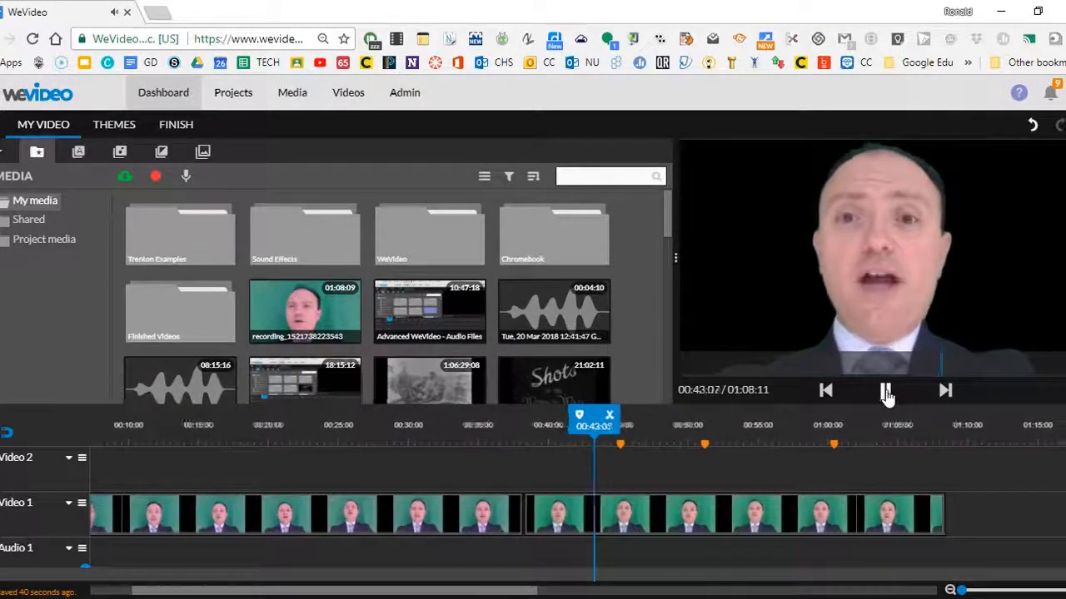
left_click(887, 394)
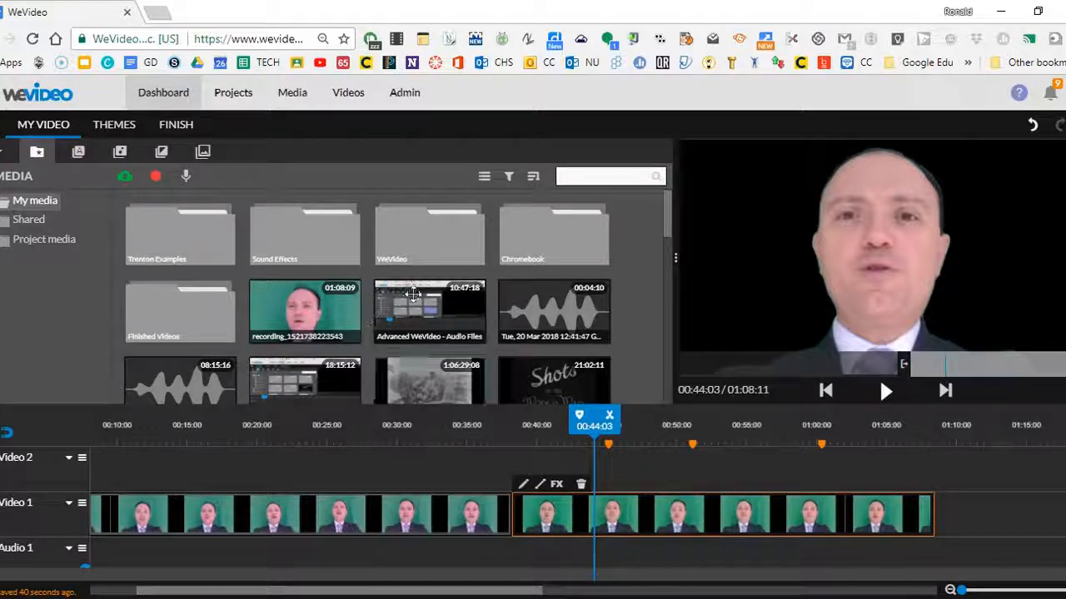
Step: Place the "Lincoln orig" image on Video 2 at about 00:43:08 and preview it up to 00:44:13
scroll(520, 333, "down", 5)
scroll(521, 333, "down", 6)
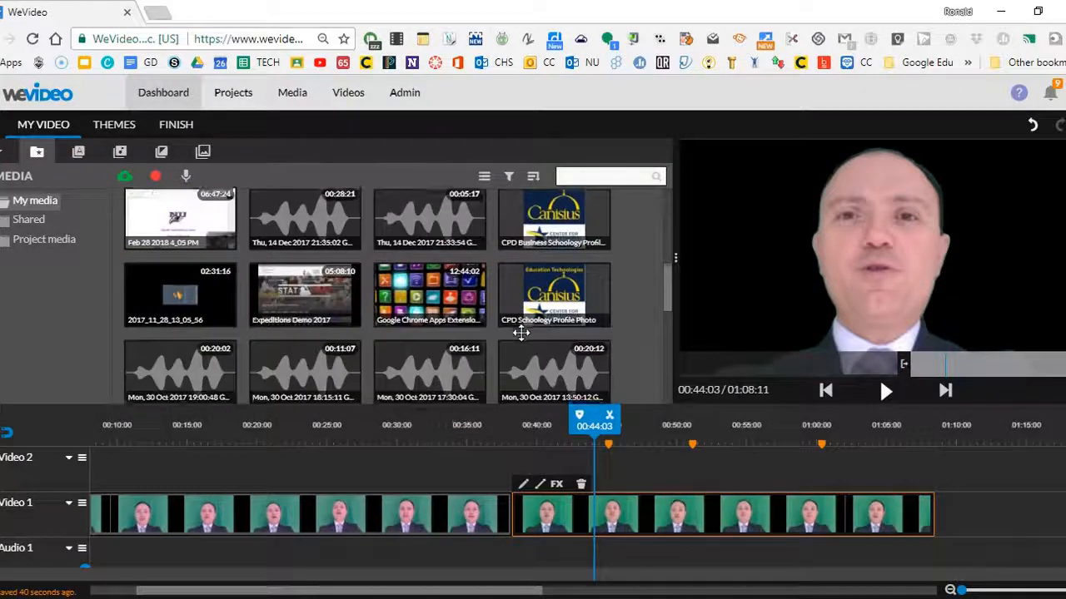
scroll(521, 333, "up", 3)
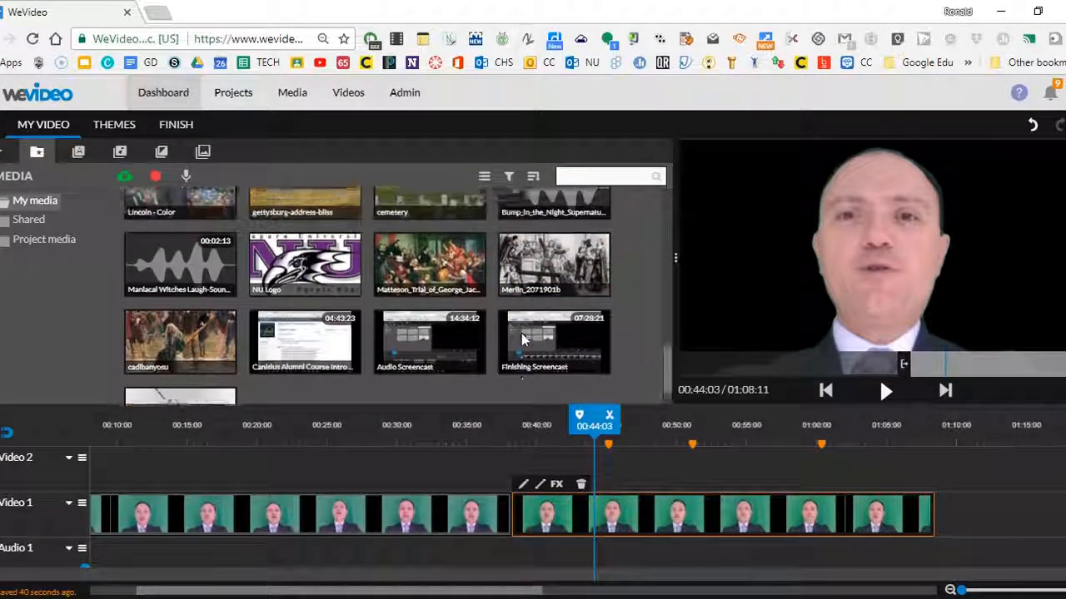
scroll(522, 333, "down", 3)
scroll(521, 333, "up", 3)
scroll(520, 333, "up", 3)
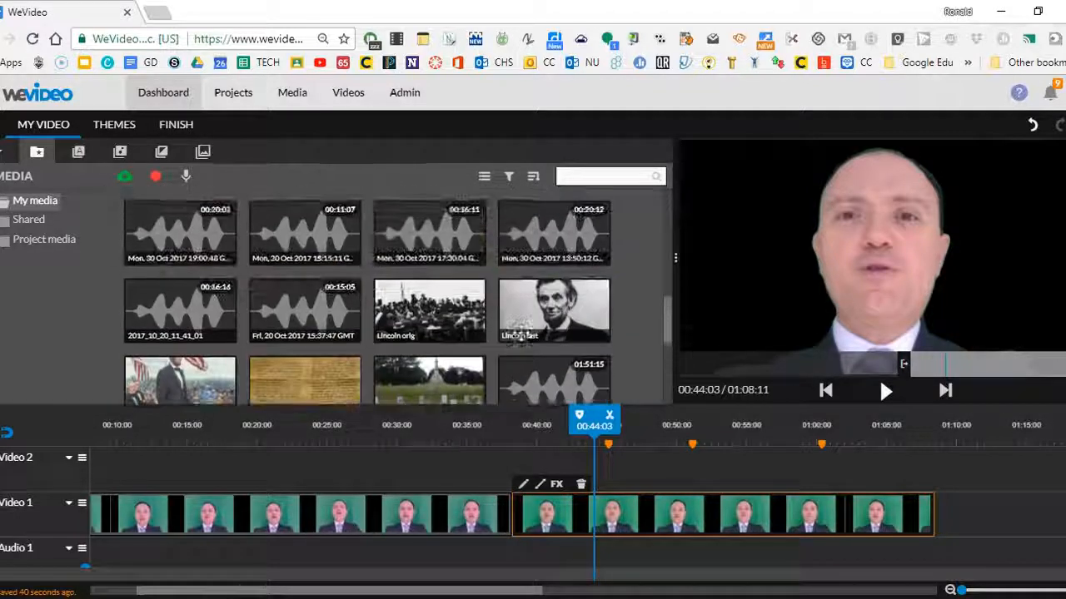
left_click_drag(431, 320, 606, 504)
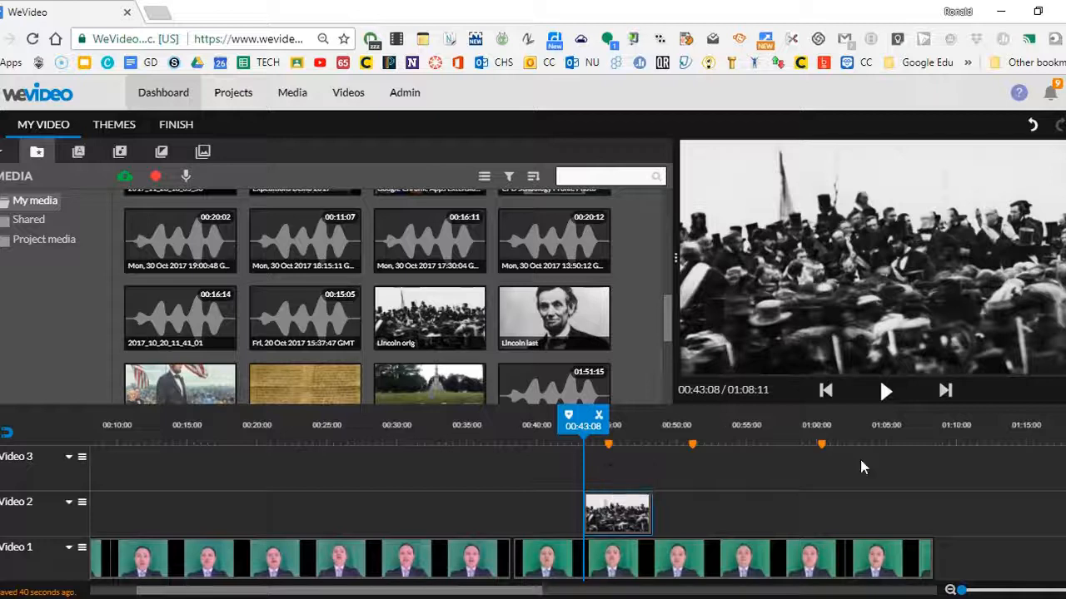
left_click(887, 392)
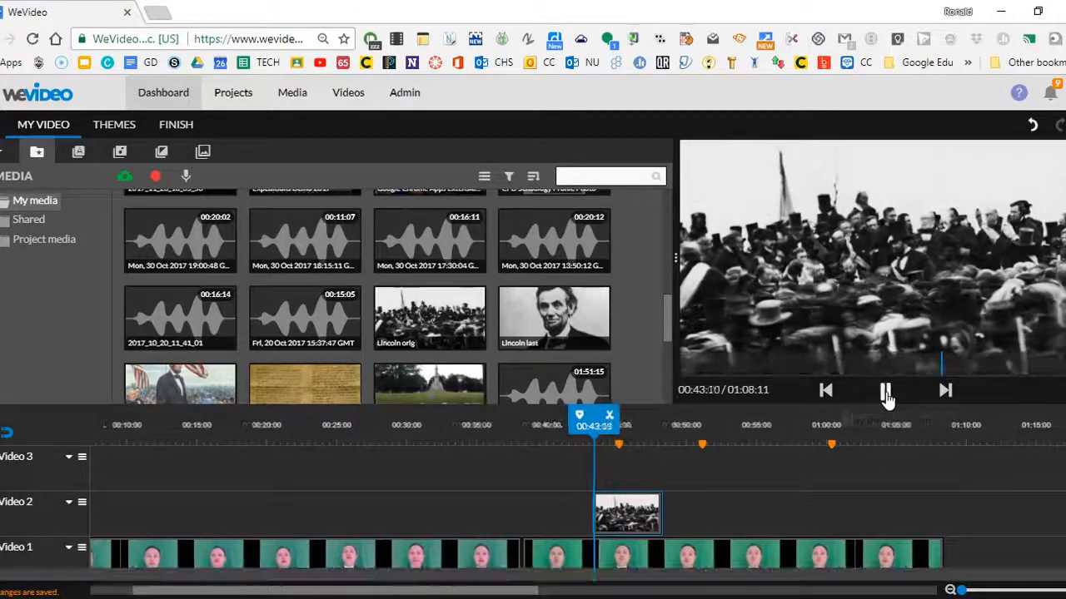
left_click(887, 393)
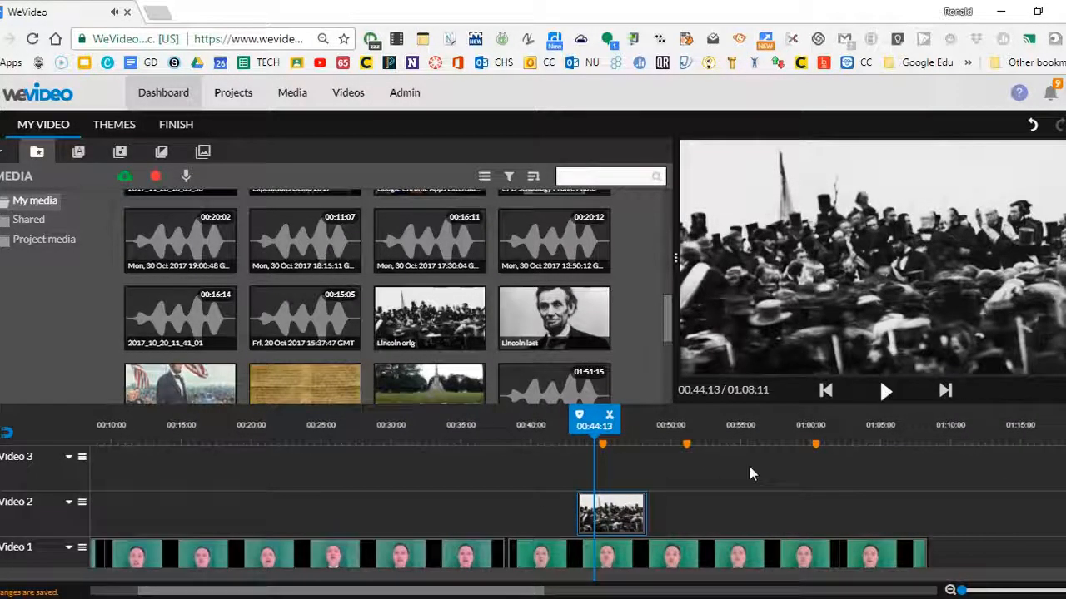
Step: Adjust the transform of the "Lincoln orig" still to a scale of 1.08 and position x -76, y 1
double_click(621, 519)
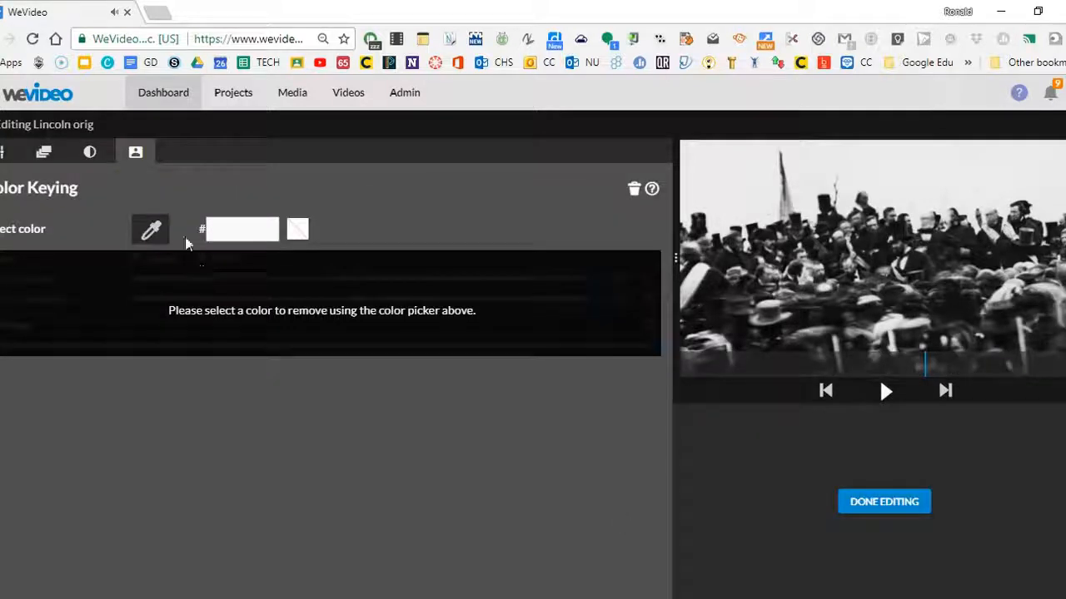
left_click(3, 155)
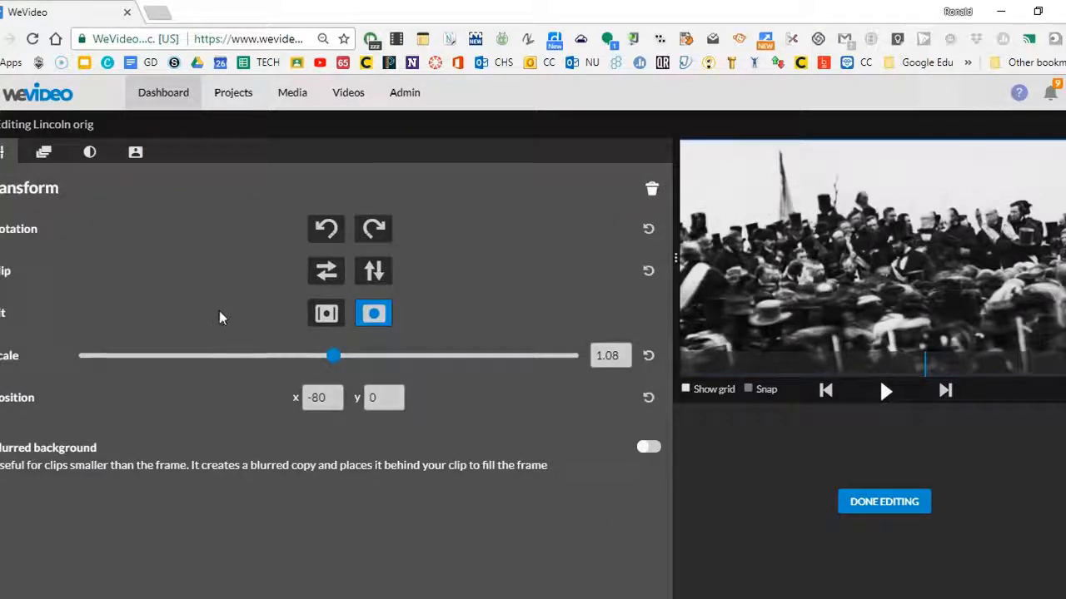
mouse_move(328, 358)
left_mouse_down()
mouse_move(247, 356)
mouse_move(331, 364)
left_mouse_up()
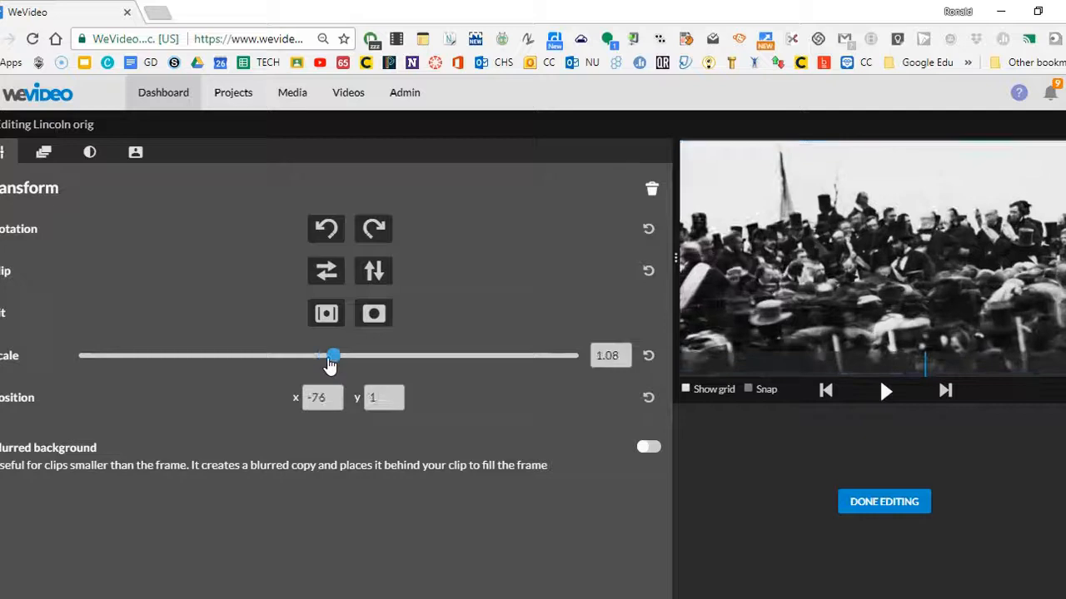
left_click(881, 504)
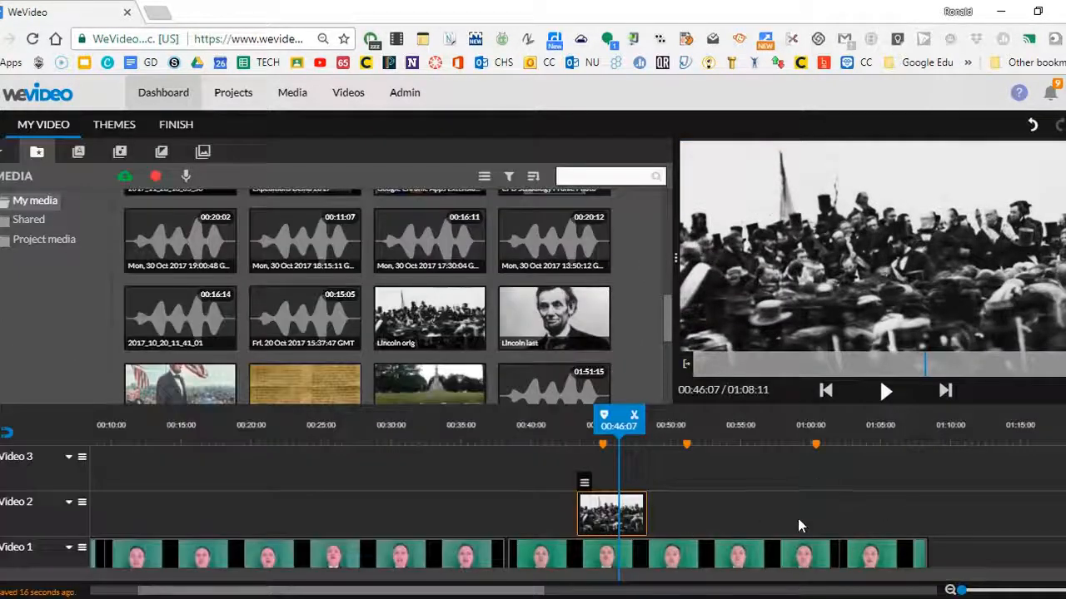
Step: Swap the layers so the keyed recording sits on Video 2 and the "Lincoln orig" still on Video 1
left_click_drag(636, 557, 629, 473)
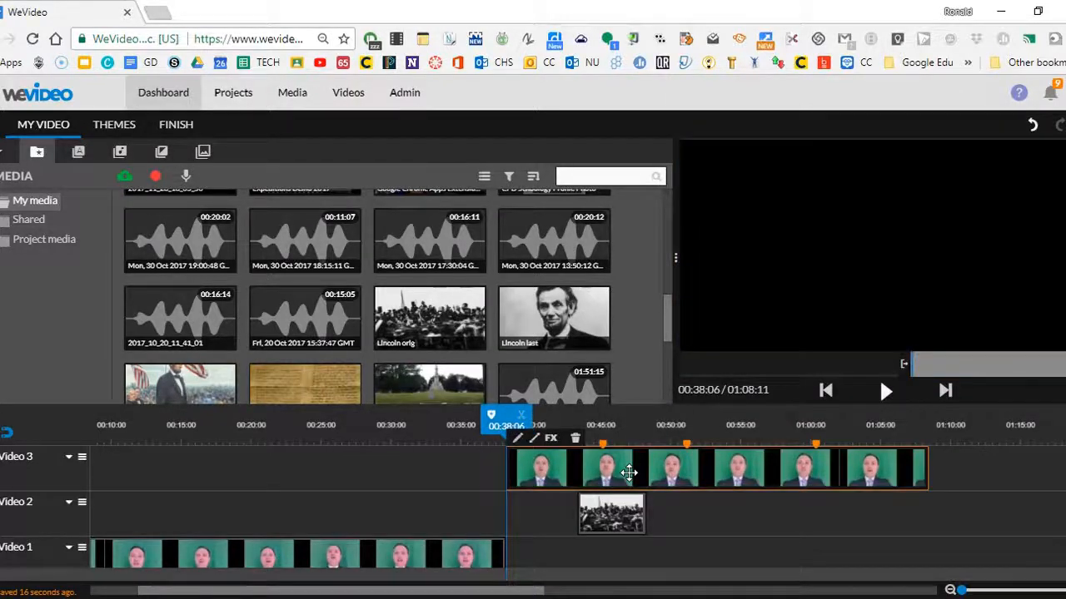
left_click_drag(606, 516, 597, 556)
left_click_drag(618, 483, 616, 508)
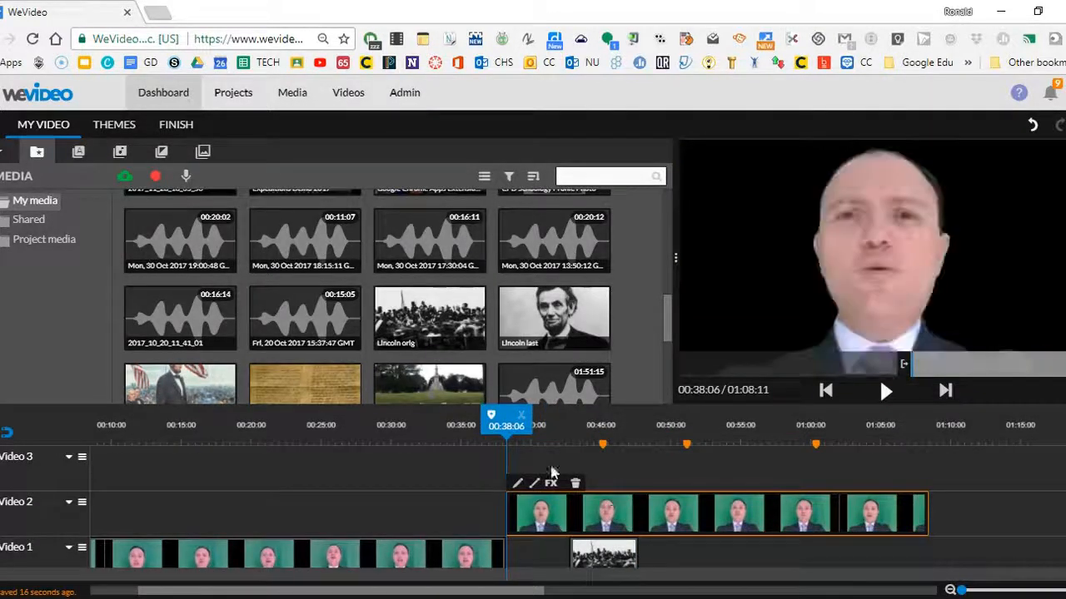
Step: Shift the "Lincoln orig" still to start at about 00:44:12 and preview the composite up to 00:47:10
left_click_drag(506, 423, 566, 433)
left_click_drag(607, 559, 629, 551)
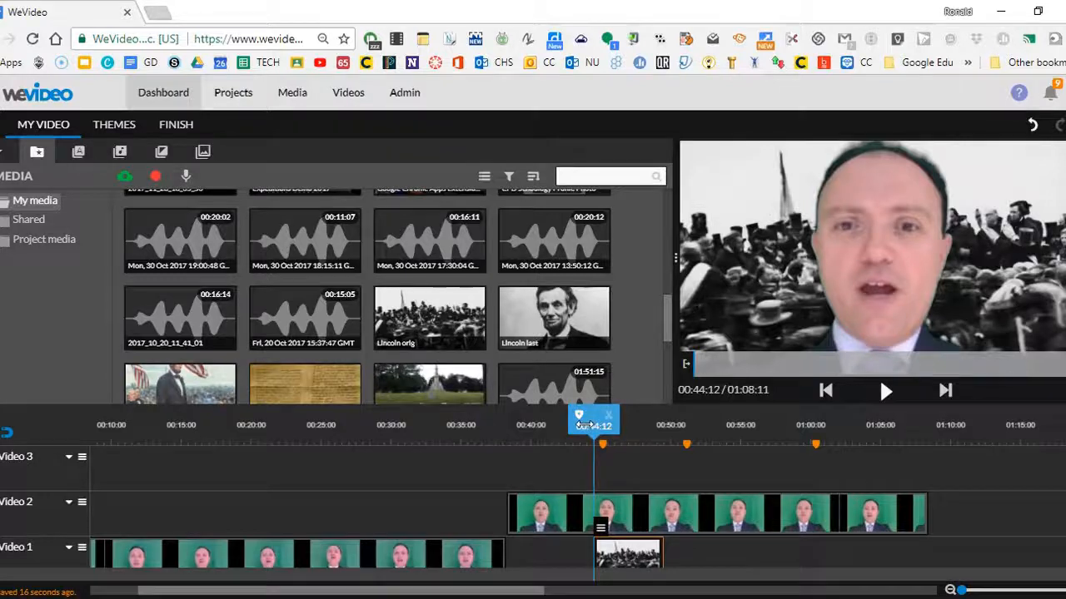
left_click(885, 392)
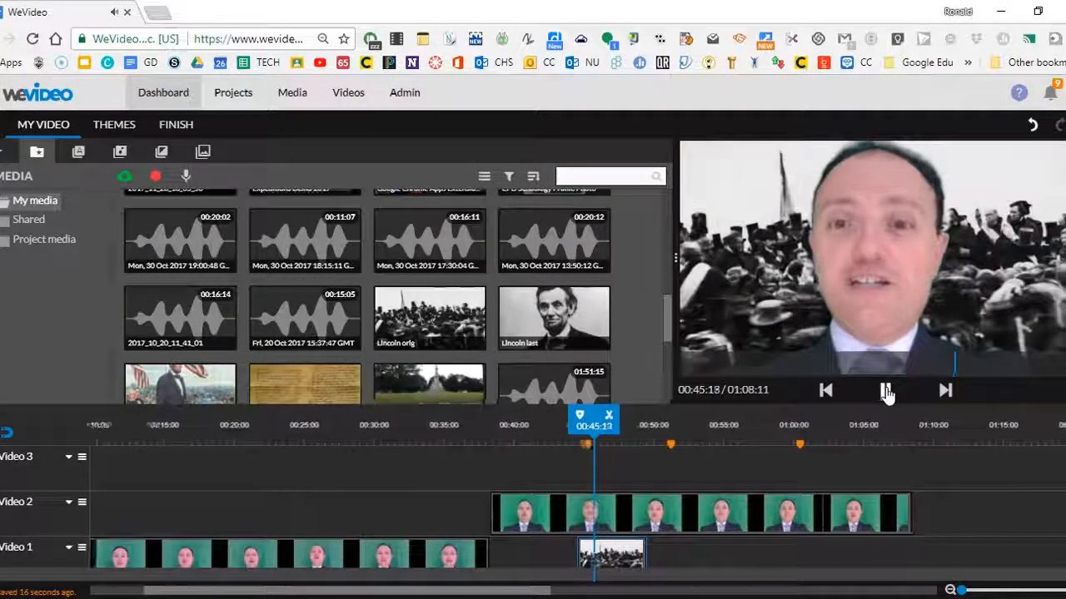
left_click(886, 392)
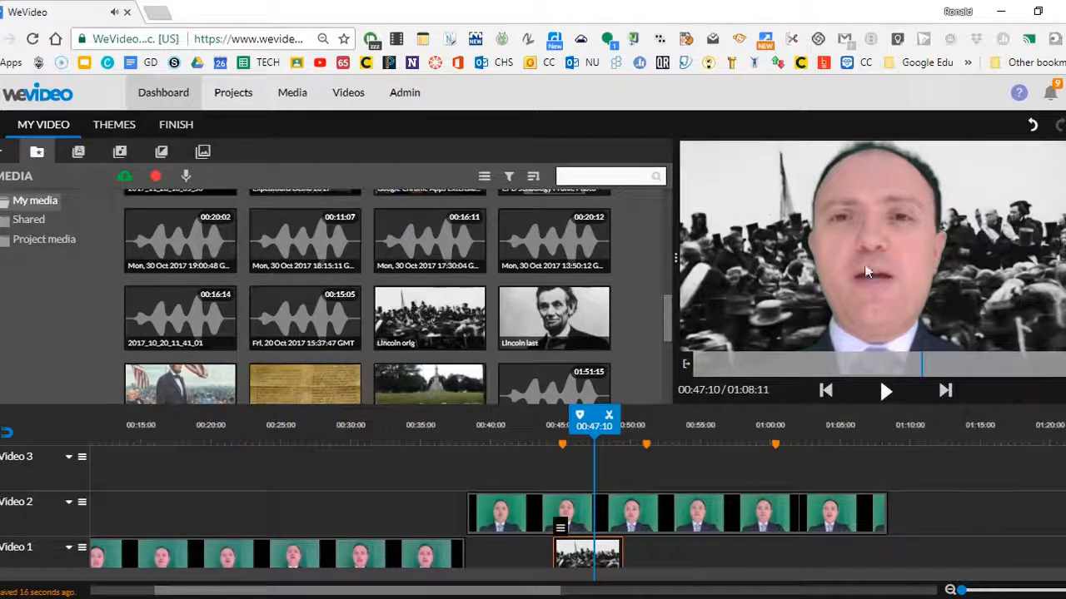
Step: Scale the keyed recording down to about 0.97 and reposition the presenter at the right side of the video frame
double_click(582, 517)
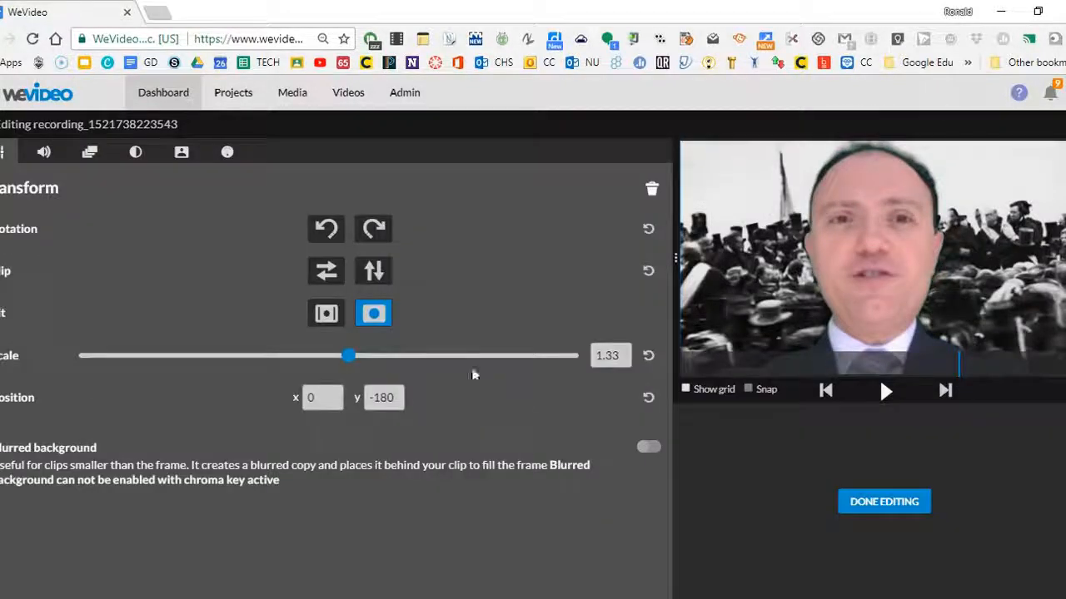
left_click_drag(350, 357, 323, 358)
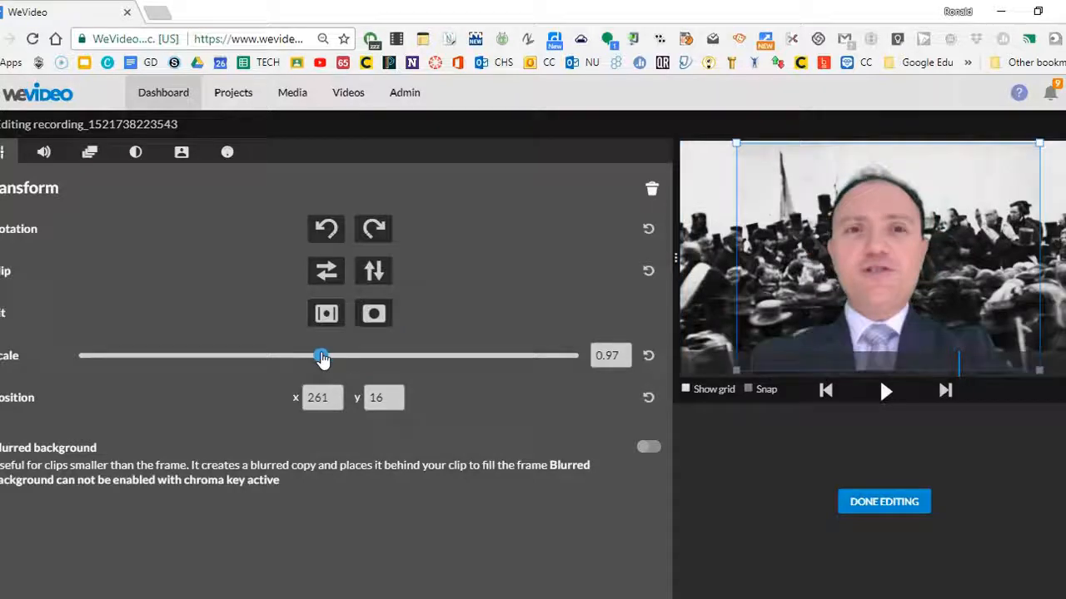
left_click_drag(874, 261, 989, 264)
left_click(897, 502)
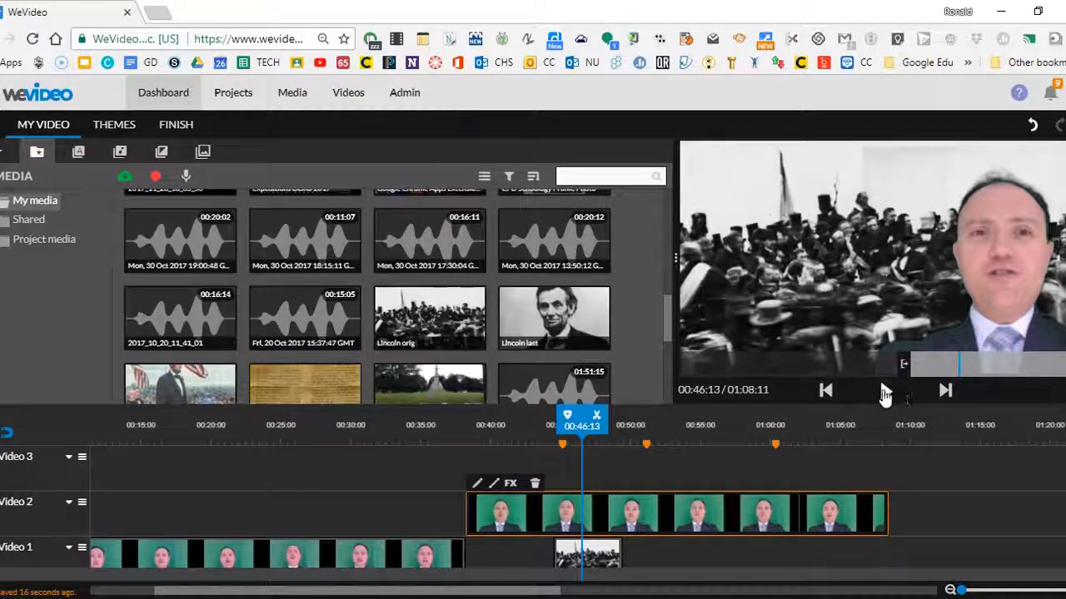
Step: Play the composite from about 00:45:20 and pause it at 00:50:01
mouse_move(595, 421)
left_mouse_down()
mouse_move(560, 426)
mouse_move(587, 426)
left_mouse_up()
left_click(602, 513)
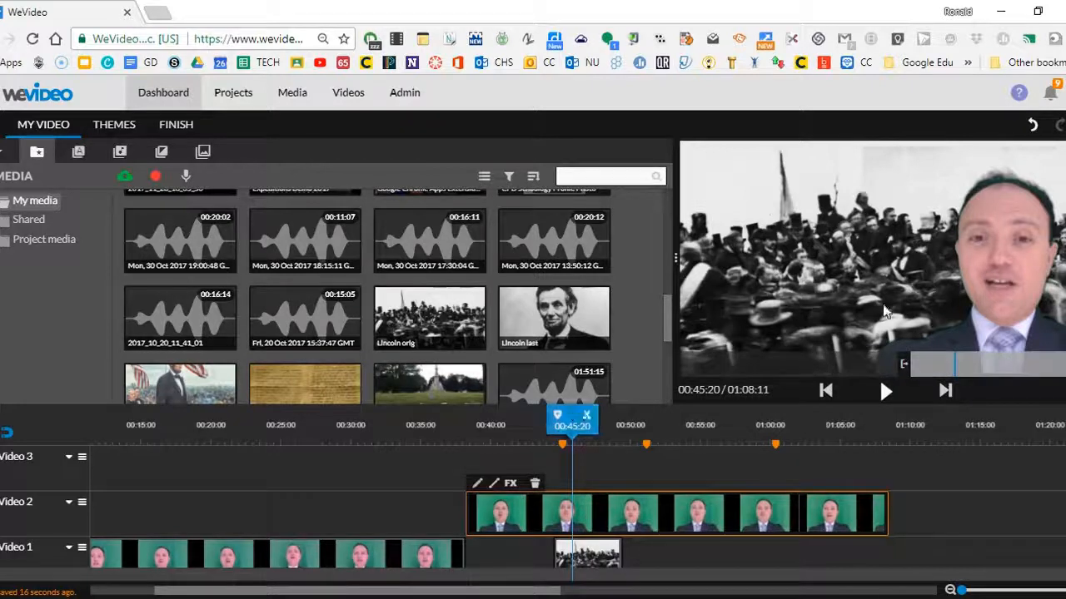
left_click(886, 392)
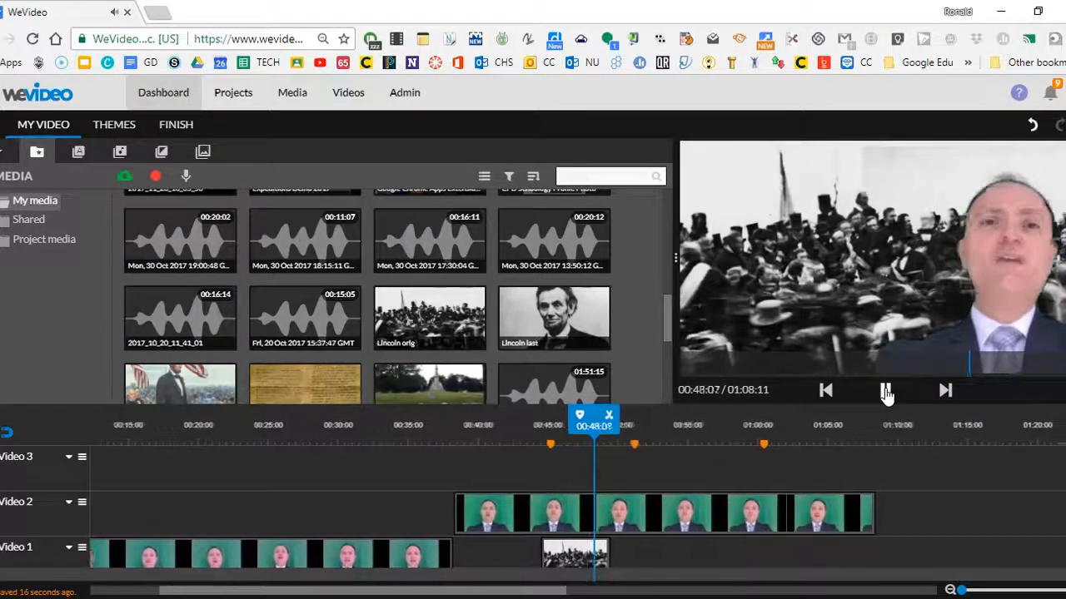
left_click(886, 392)
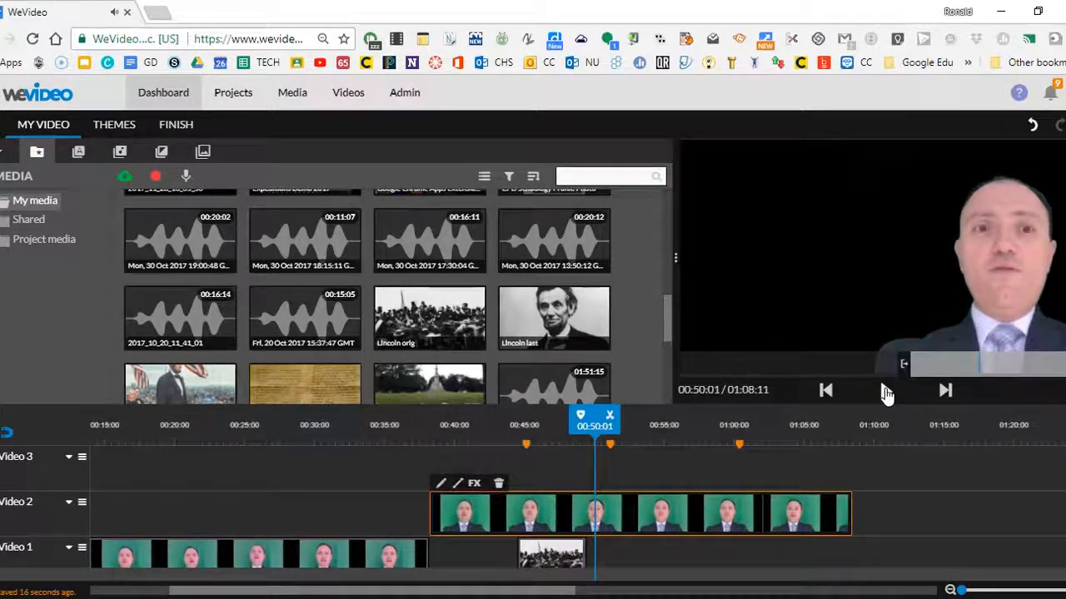
Step: Add the "Shots of the World War, 1917-1918" video to Video 1 directly after the "Lincoln orig" still
scroll(532, 358, "down", 2)
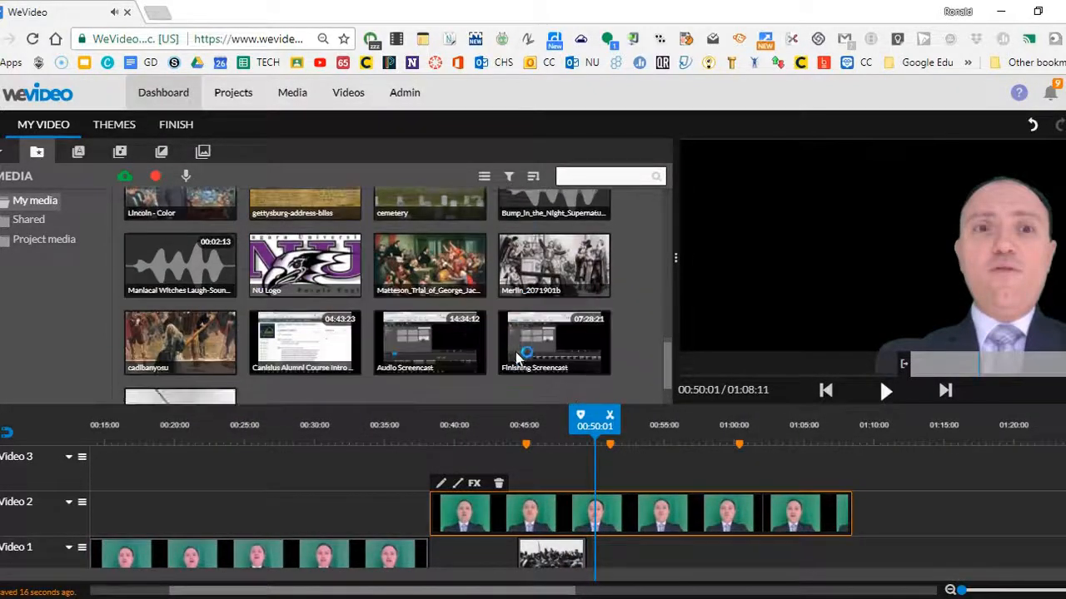
scroll(516, 353, "up", 5)
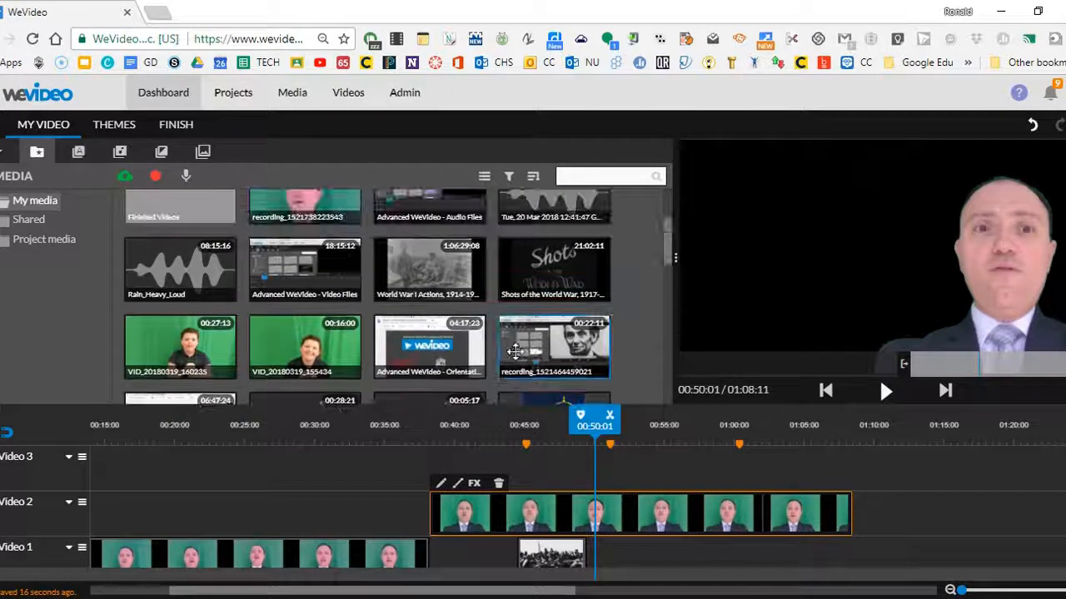
left_click(553, 266)
left_click_drag(553, 266, 611, 538)
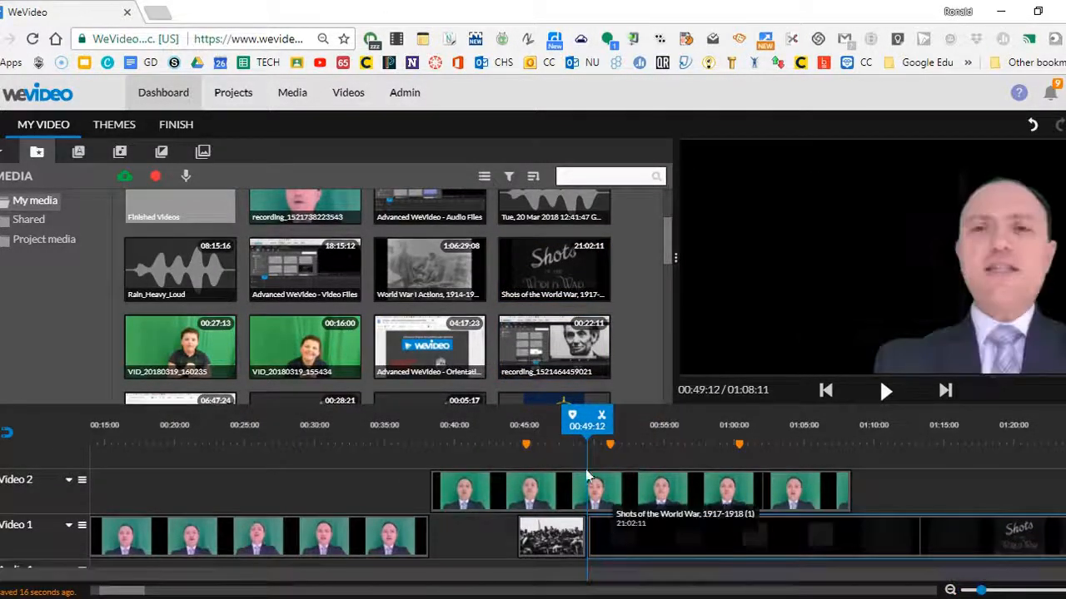
Step: Split the World War video at 01:33:08, delete its opening part and move the rest directly after the "Lincoln orig" still
left_click(829, 428)
left_click_drag(863, 433, 836, 456)
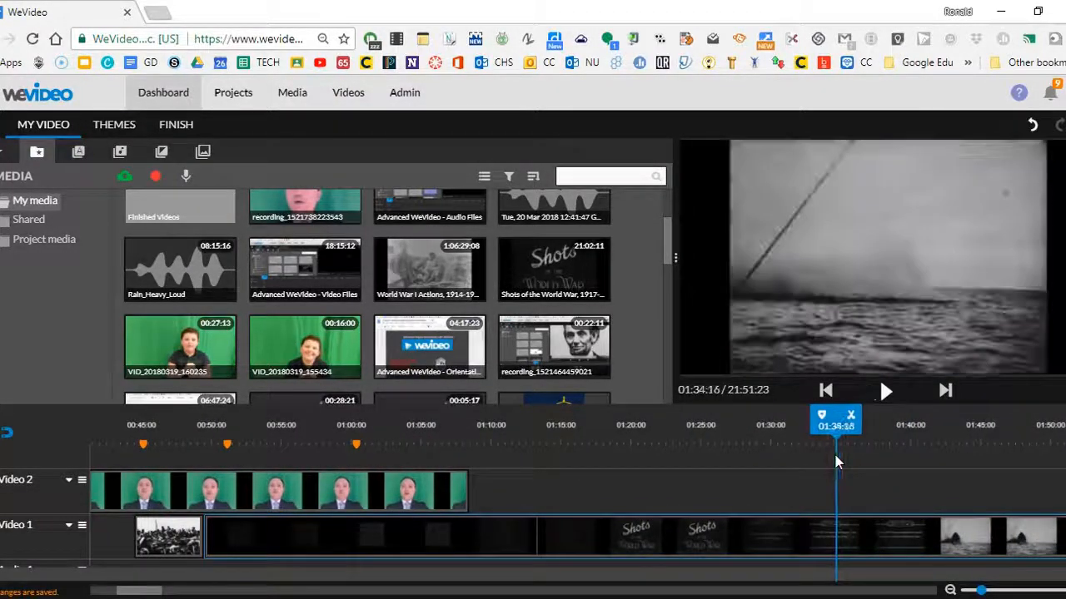
left_click(816, 533)
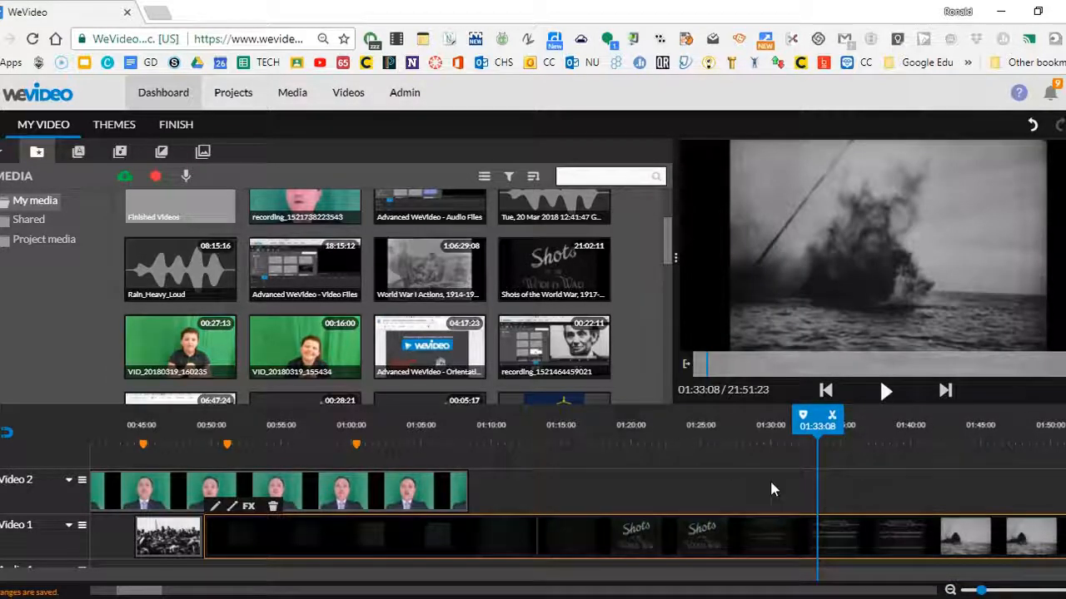
left_click(831, 415)
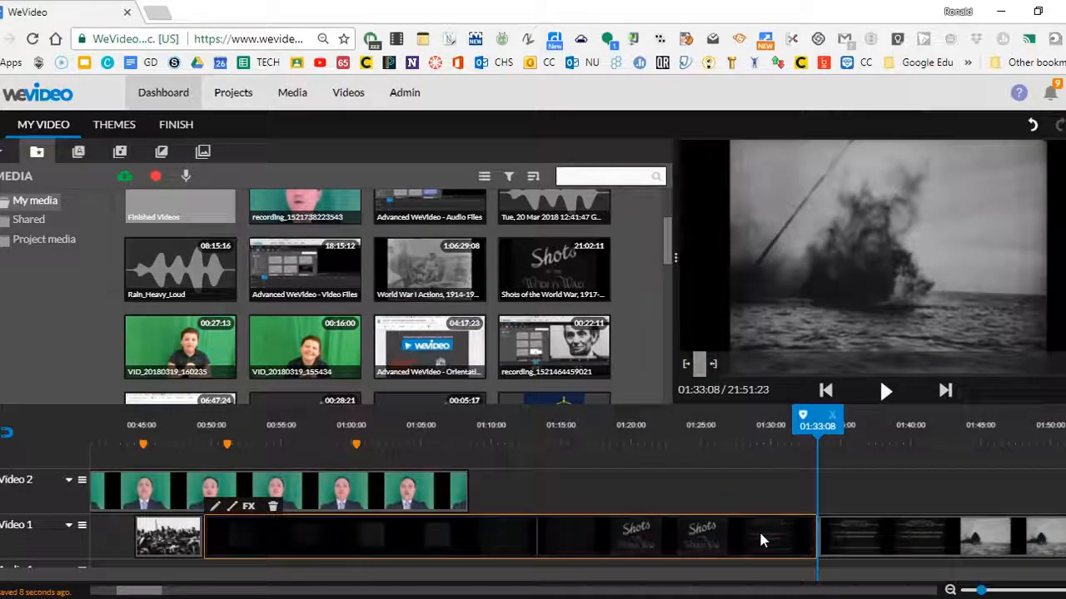
key("Delete")
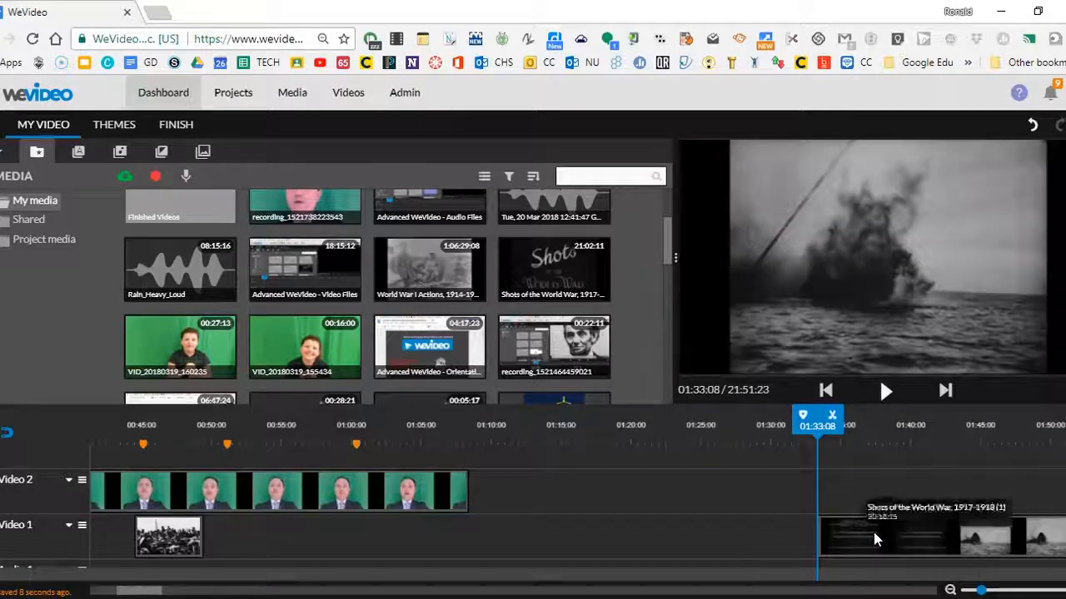
left_click_drag(874, 533, 267, 506)
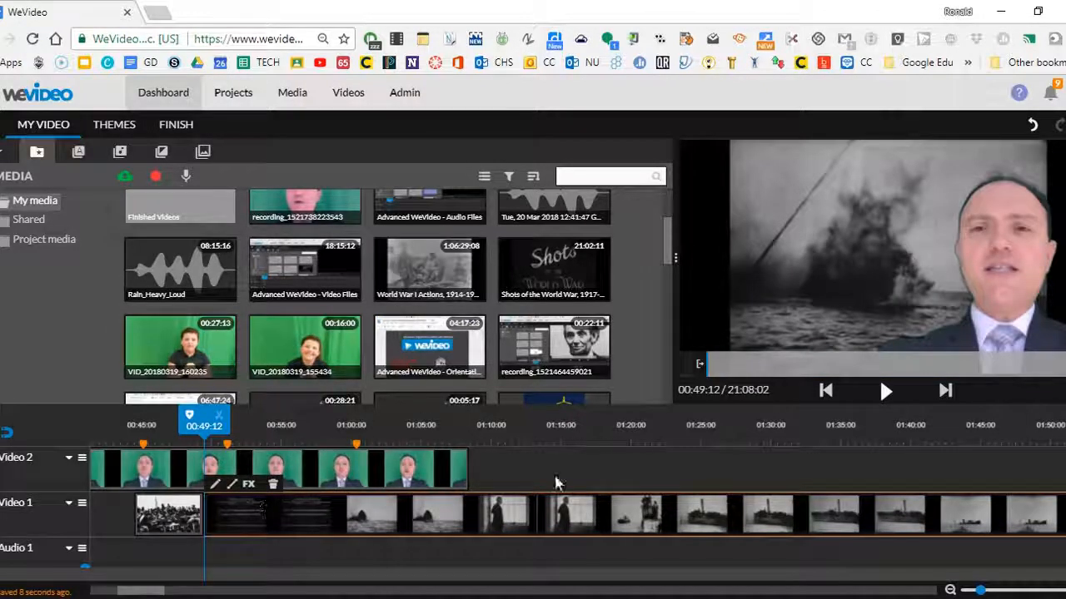
Step: Play the composite to 01:00:04, split the World War video there and delete everything after the cut
left_click(885, 395)
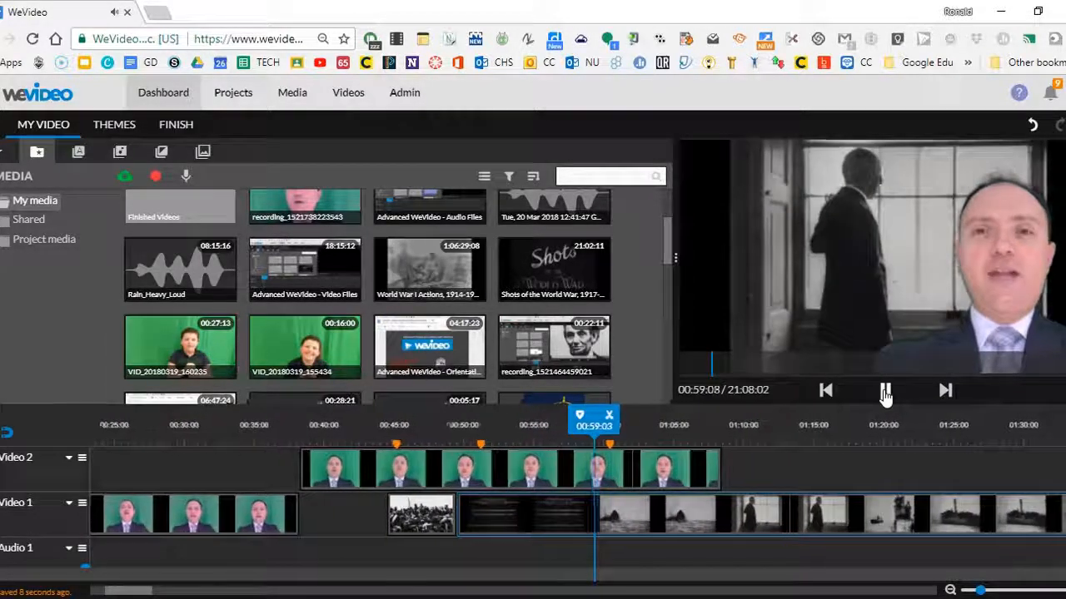
left_click(885, 395)
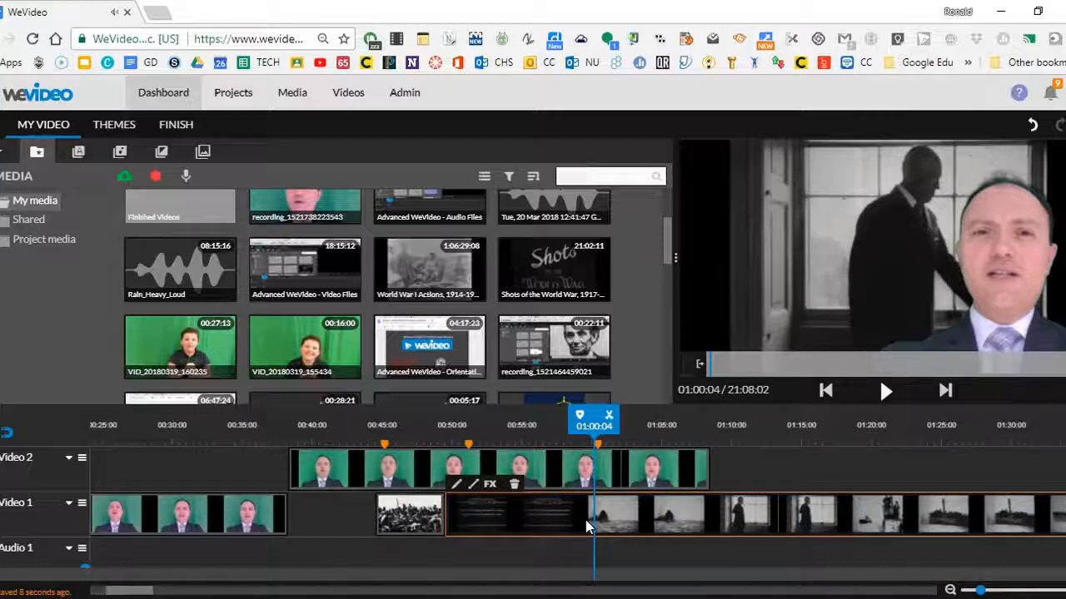
left_click(609, 416)
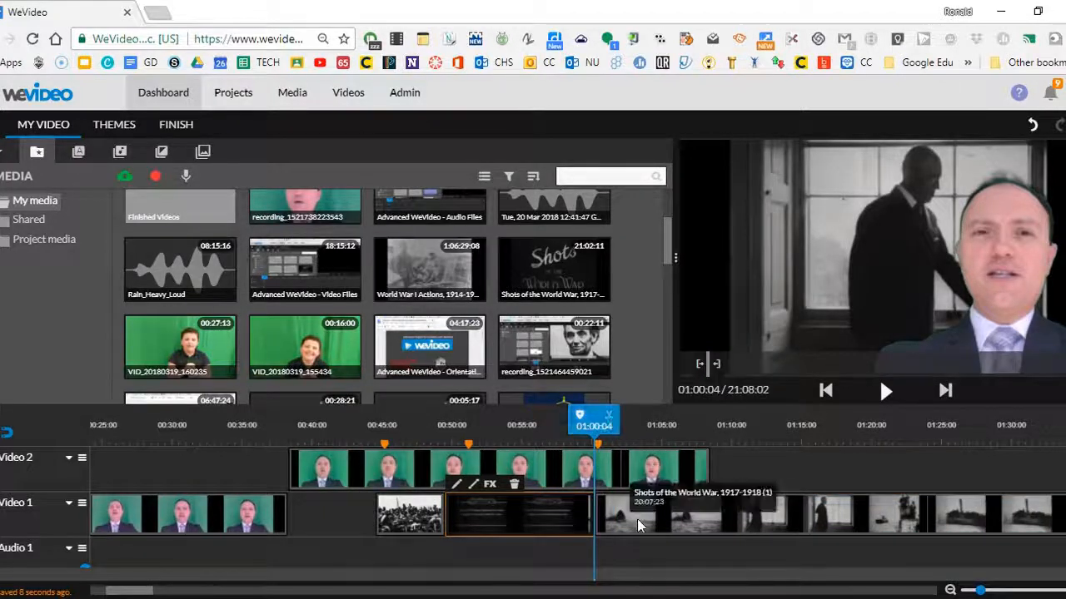
left_click(636, 518)
key("Delete")
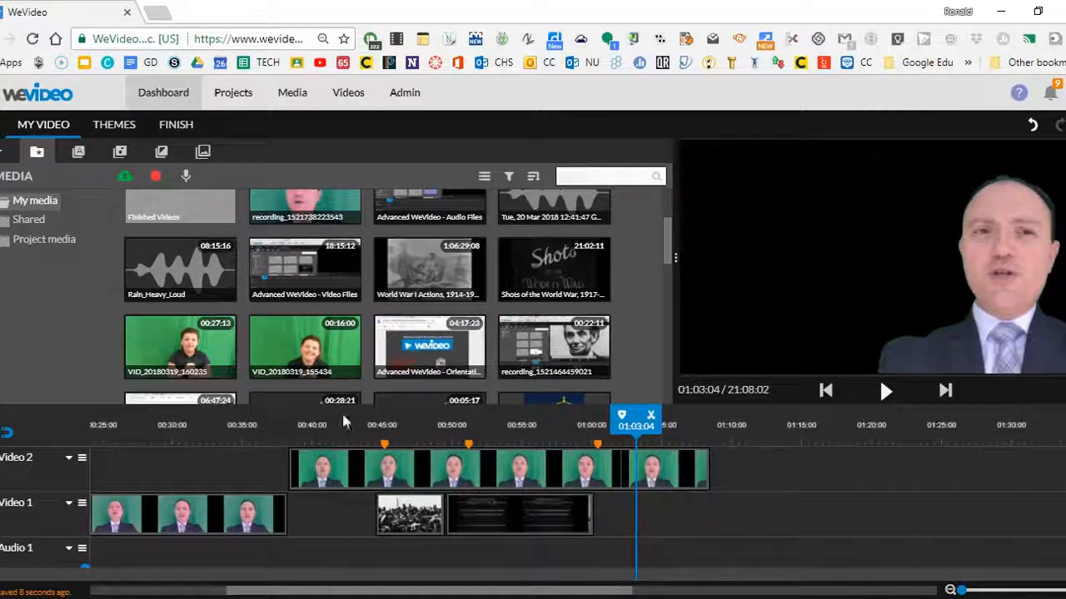
Step: Add the "Clouds" background to Video 1 directly after the World War clip and preview the composite up to 01:06:00
left_click(204, 152)
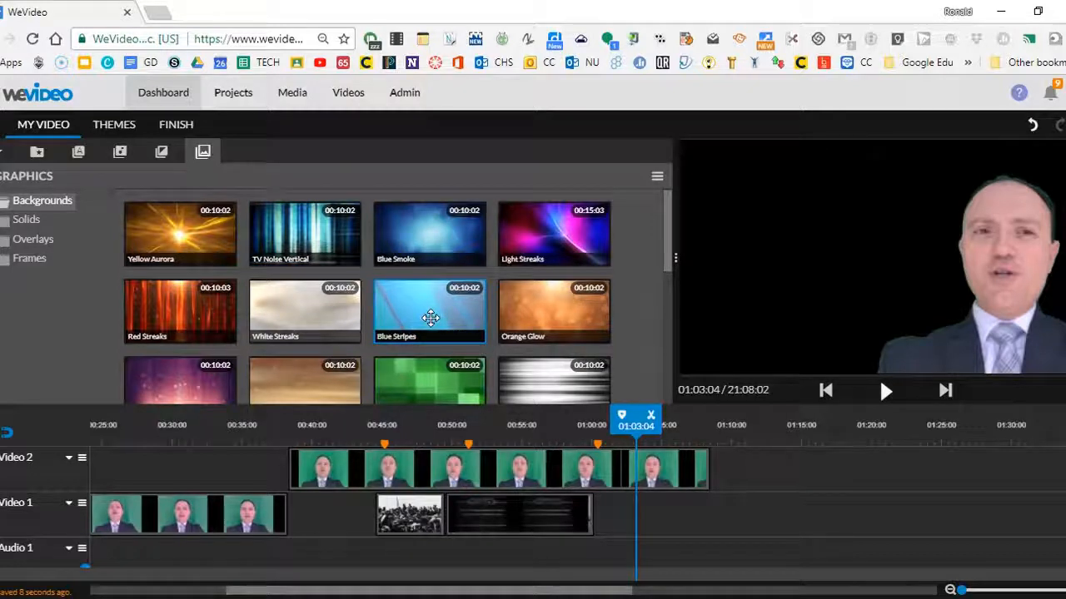
scroll(447, 354, "down", 5)
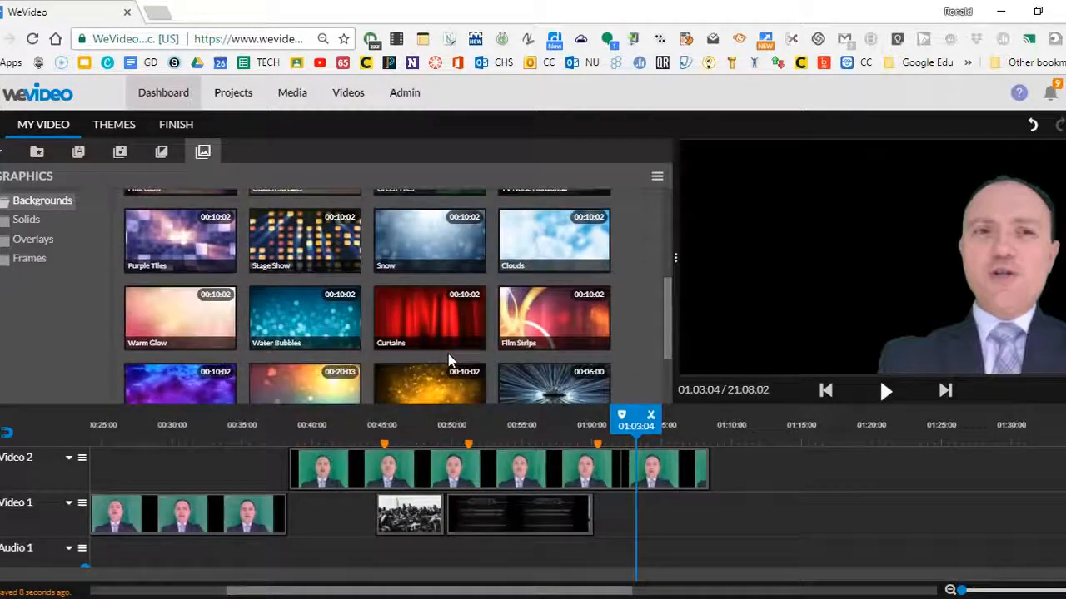
left_click_drag(533, 253, 620, 514)
left_click(884, 392)
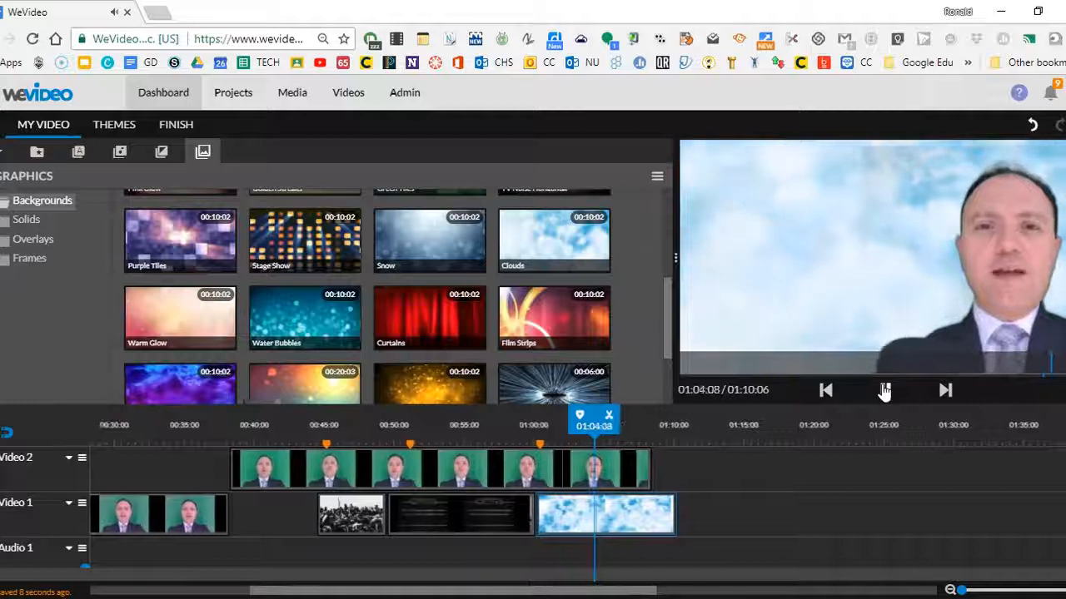
left_click(884, 392)
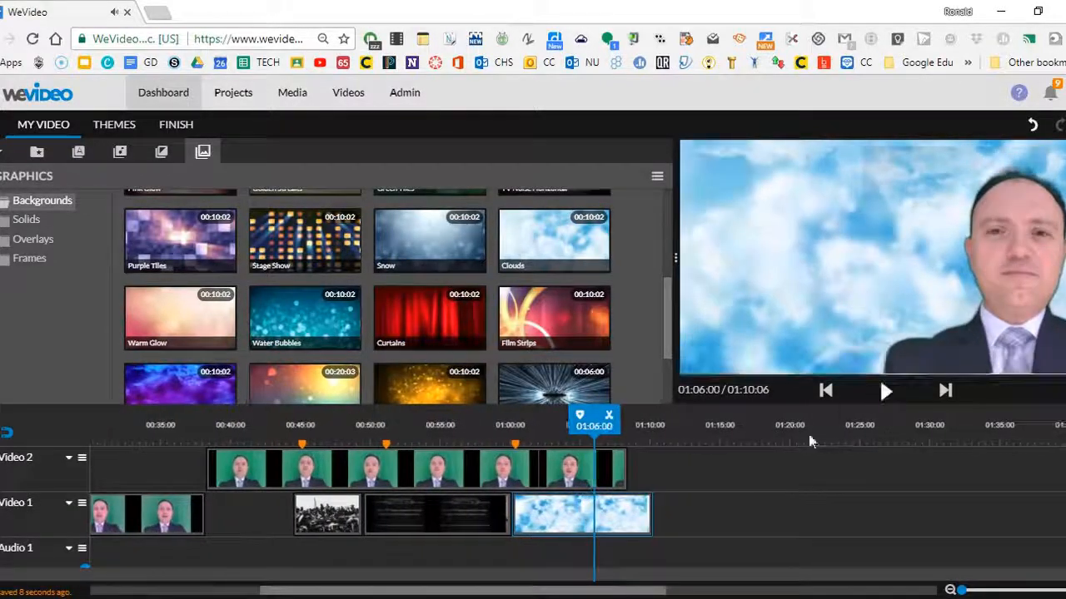
Step: Review the composite at 00:39:16 and 00:53:20
left_click_drag(337, 440, 224, 440)
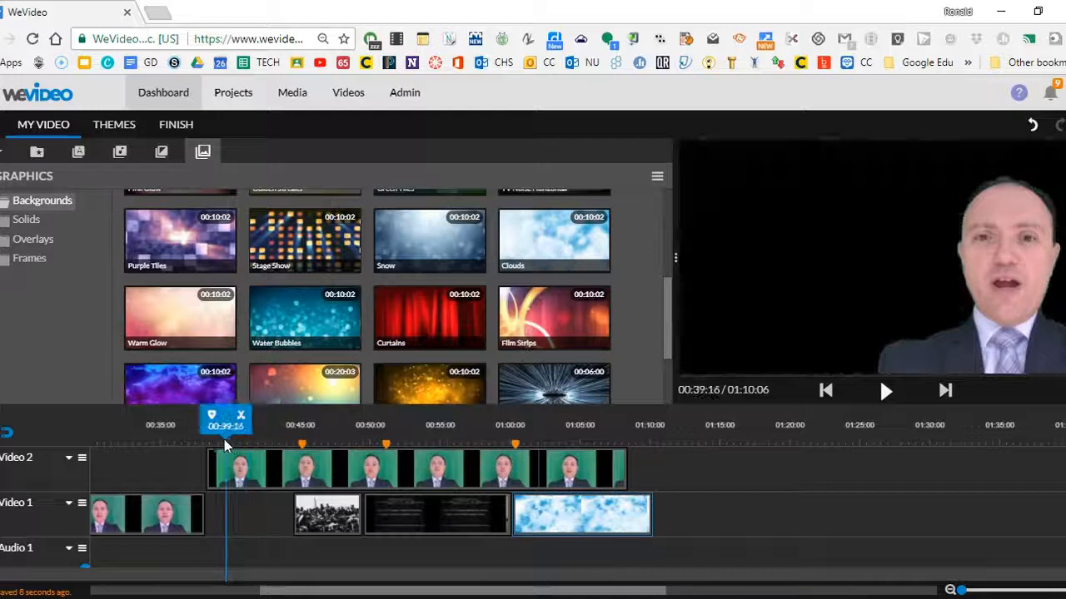
left_click(885, 393)
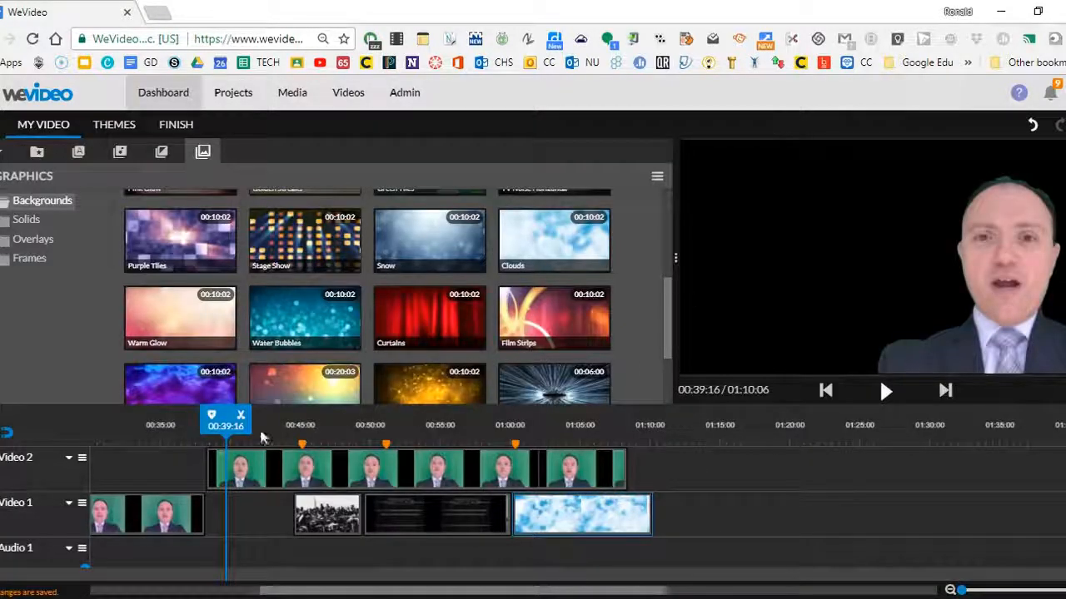
mouse_move(223, 423)
left_mouse_down()
mouse_move(483, 424)
mouse_move(536, 440)
mouse_move(420, 442)
left_mouse_up()
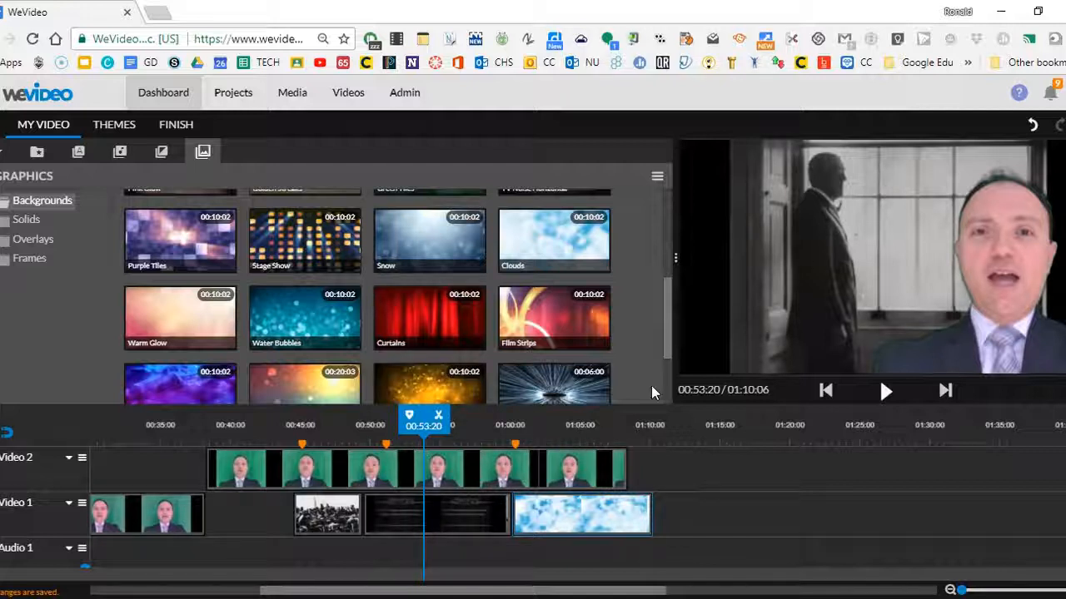
Step: Add the "Lincoln last" still to Video 3 above the presenter, starting at about 00:52:00
scroll(762, 516, "up", 3)
scroll(762, 516, "down", 3)
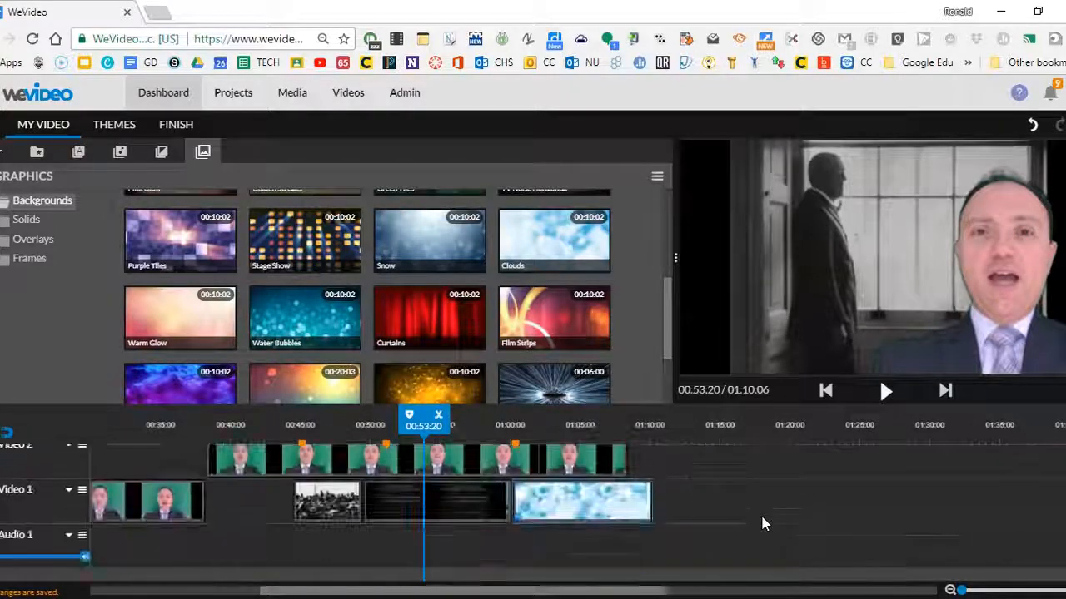
scroll(761, 513, "up", 1)
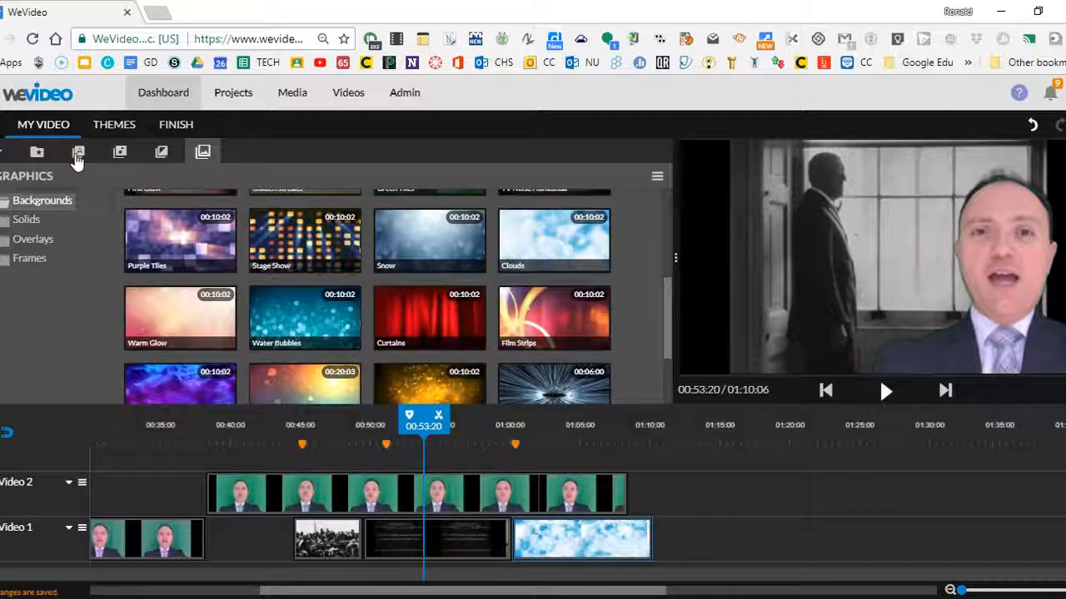
left_click(36, 153)
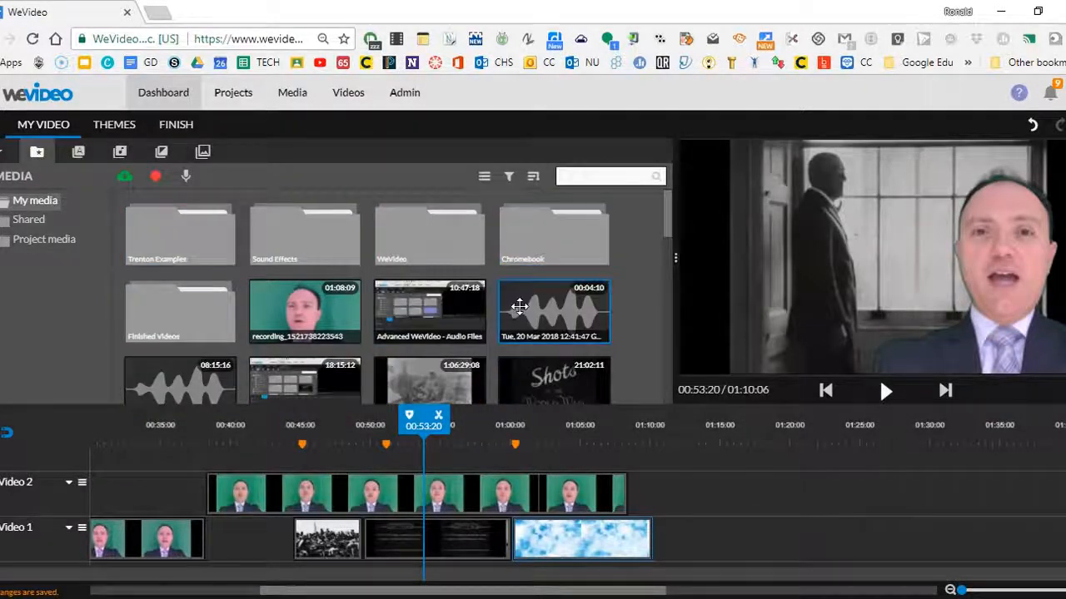
scroll(519, 308, "down", 10)
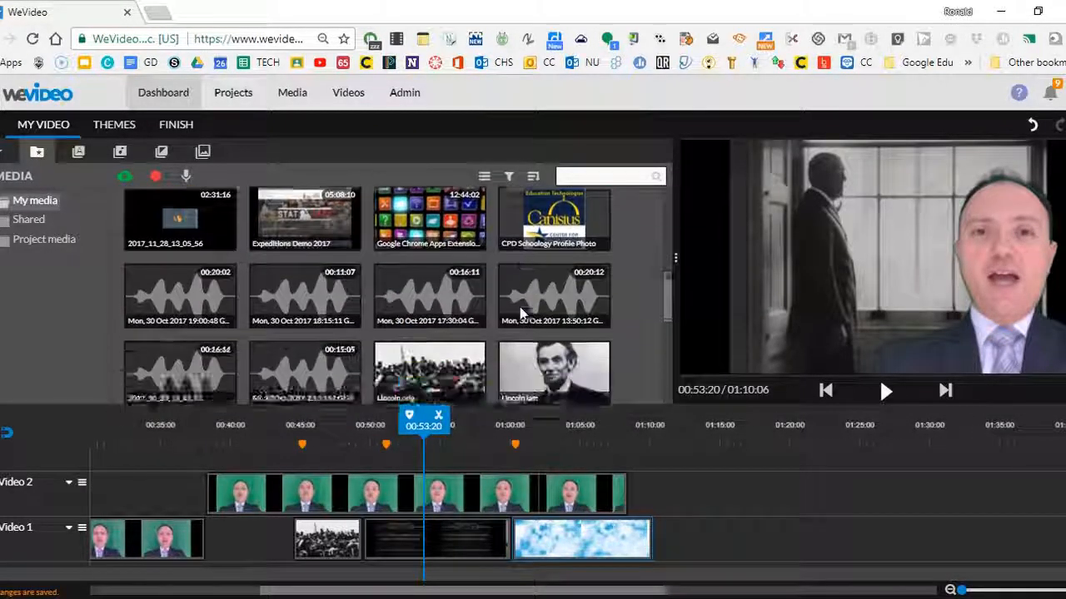
left_click(557, 265)
left_click_drag(557, 265, 420, 510)
Step: Scale the "Lincoln last" still to 0.5 and position it at x 18, y 601 in the video frame's lower left
double_click(438, 516)
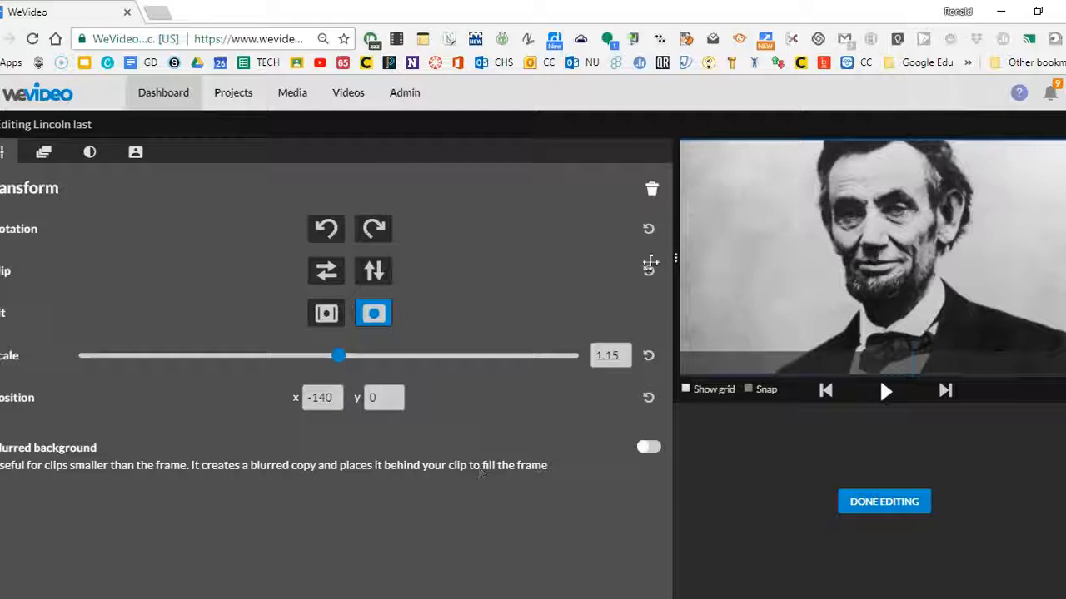
left_click_drag(345, 356, 202, 348)
left_click_drag(847, 268, 744, 334)
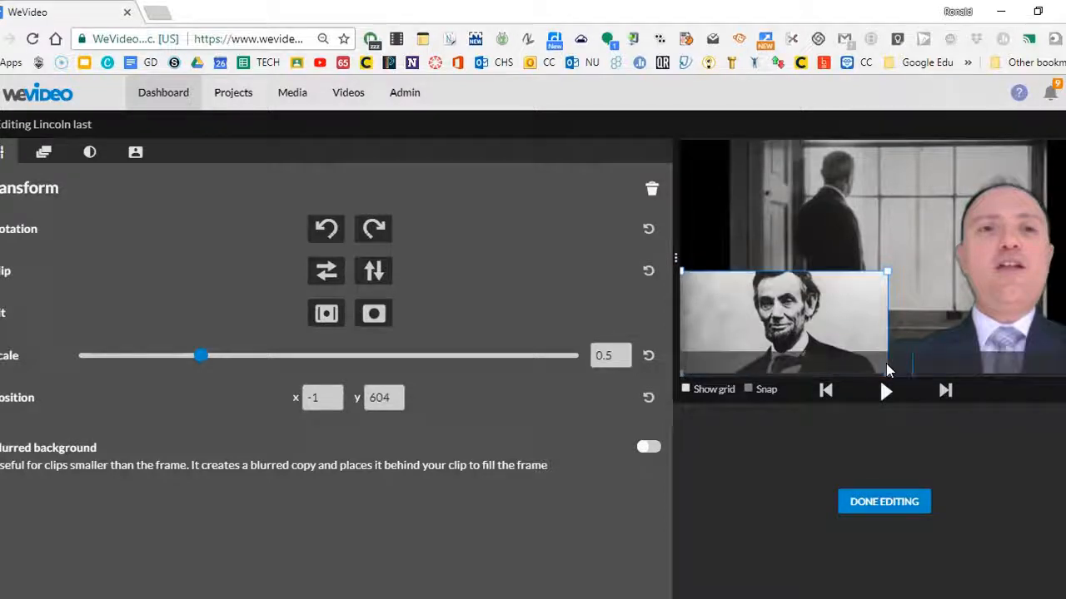
mouse_move(836, 331)
left_mouse_down()
mouse_move(839, 285)
mouse_move(893, 279)
mouse_move(872, 279)
mouse_move(842, 330)
left_mouse_up()
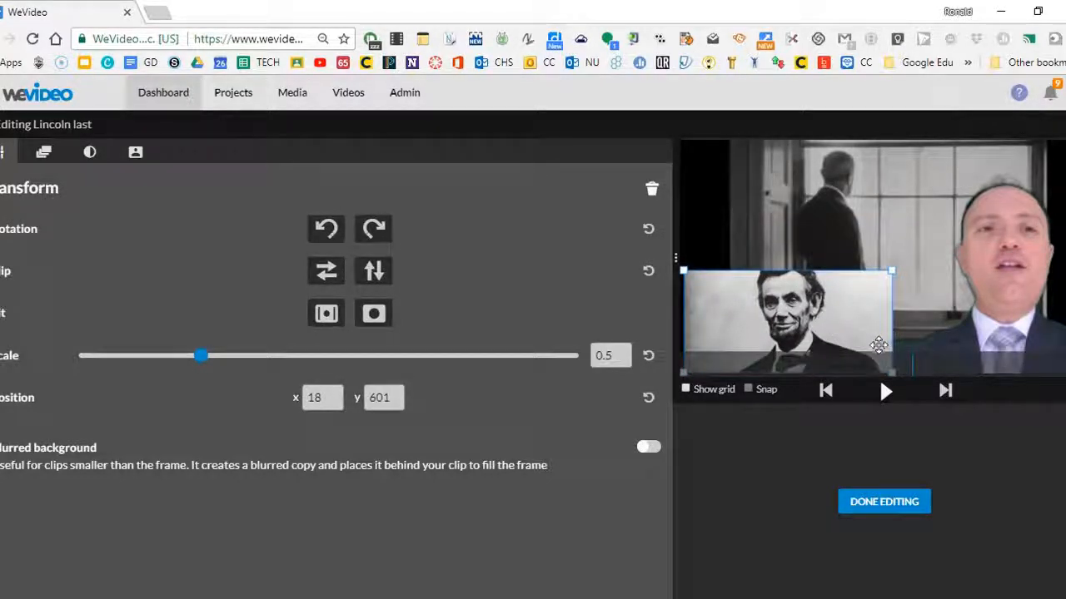
left_click(887, 502)
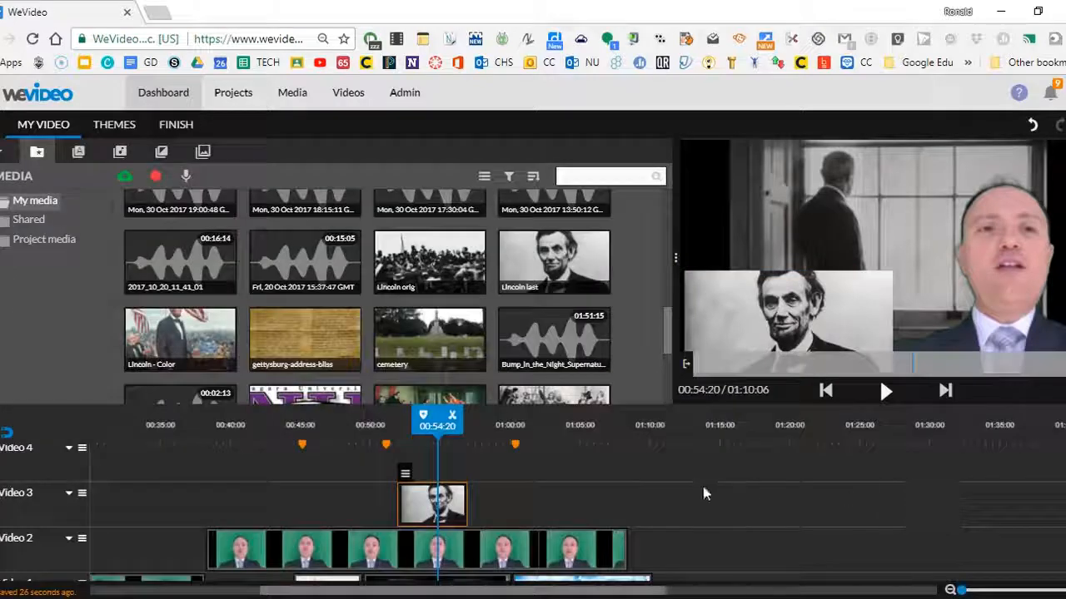
scroll(718, 491, "down", 2)
scroll(718, 489, "up", 1)
scroll(721, 498, "down", 1)
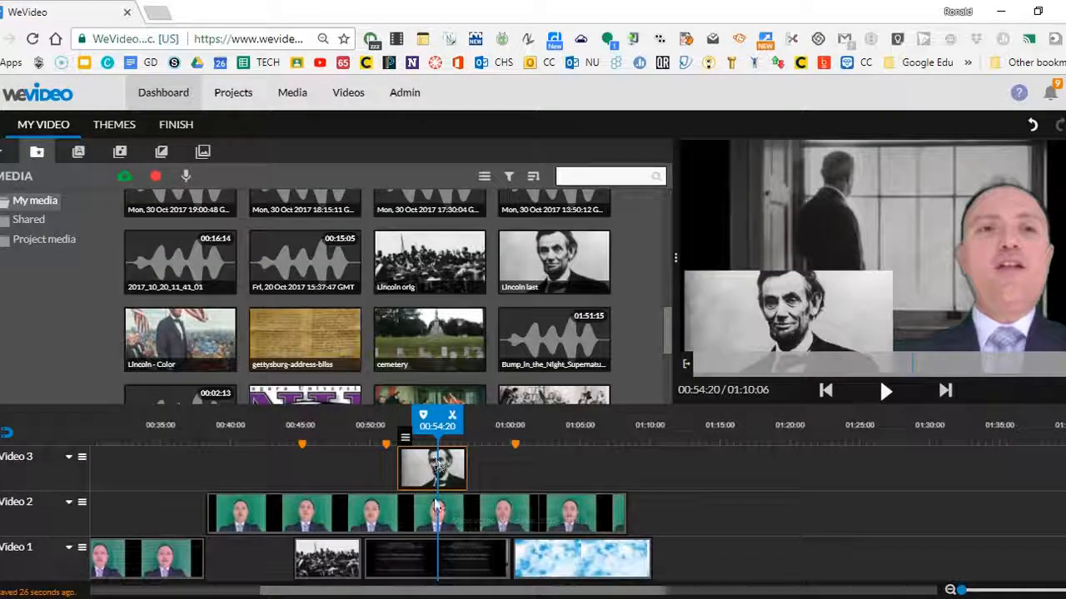